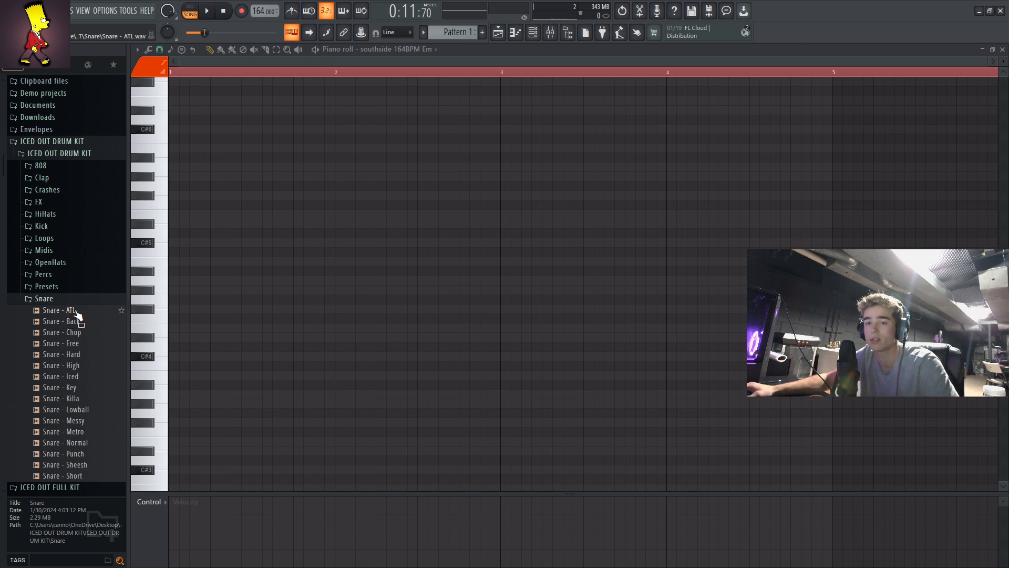
- Audition the snare samples in the ICED OUT DRUM KIT from Snare - ATL down to Snare - Sheesh
click(77, 311)
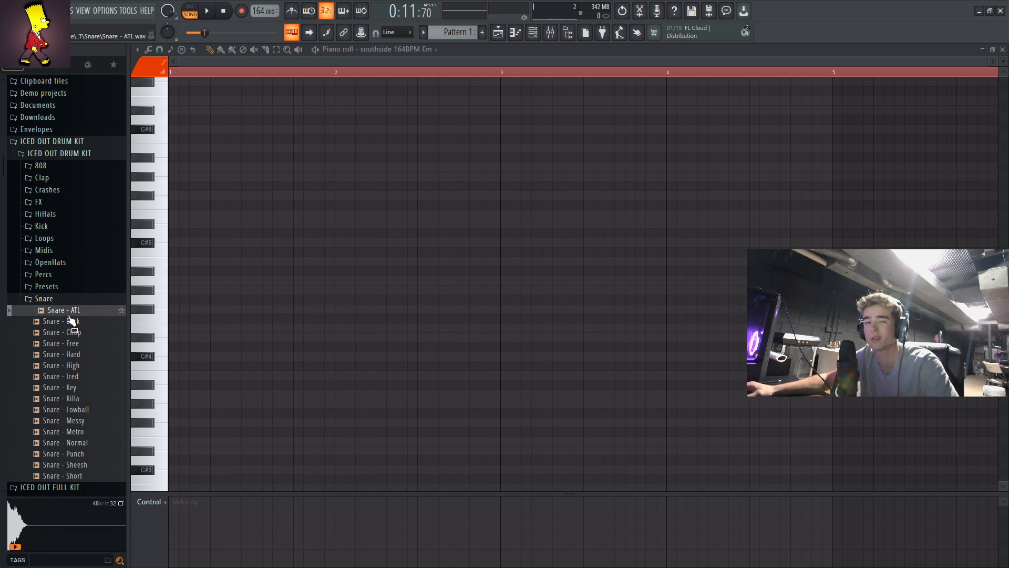
click(73, 322)
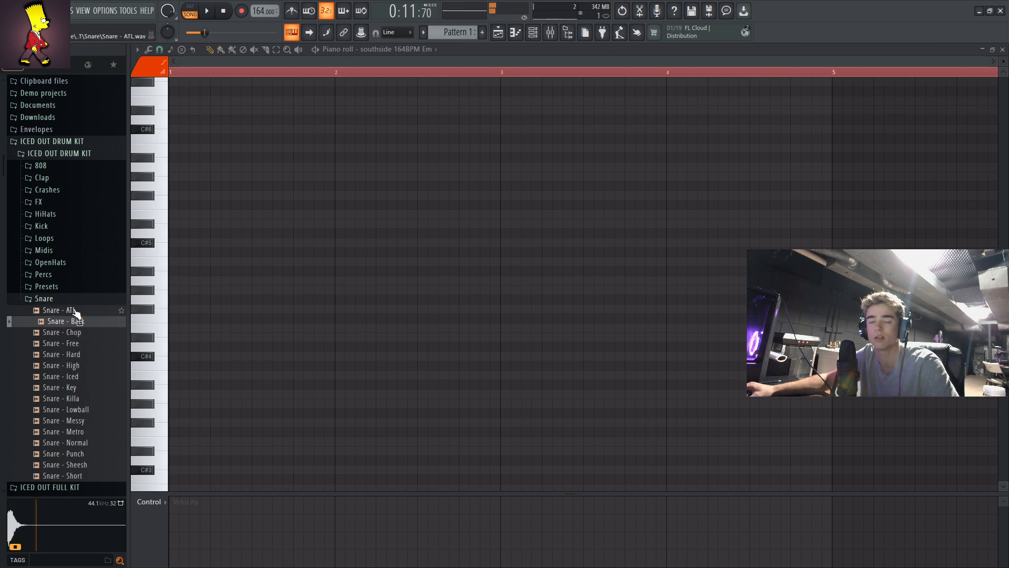
click(71, 366)
click(72, 388)
click(73, 411)
click(75, 421)
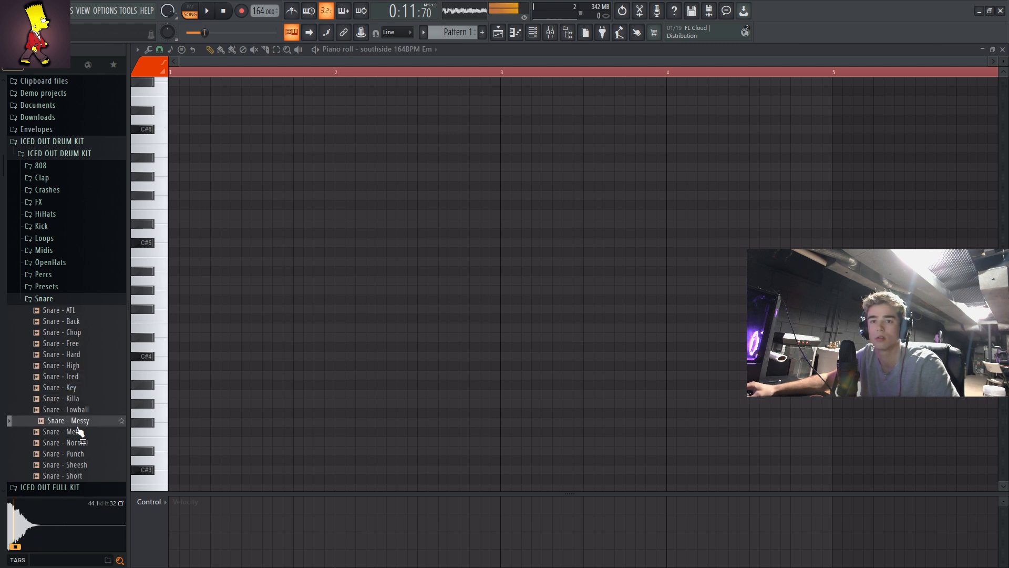
click(75, 432)
click(75, 443)
click(76, 454)
click(78, 465)
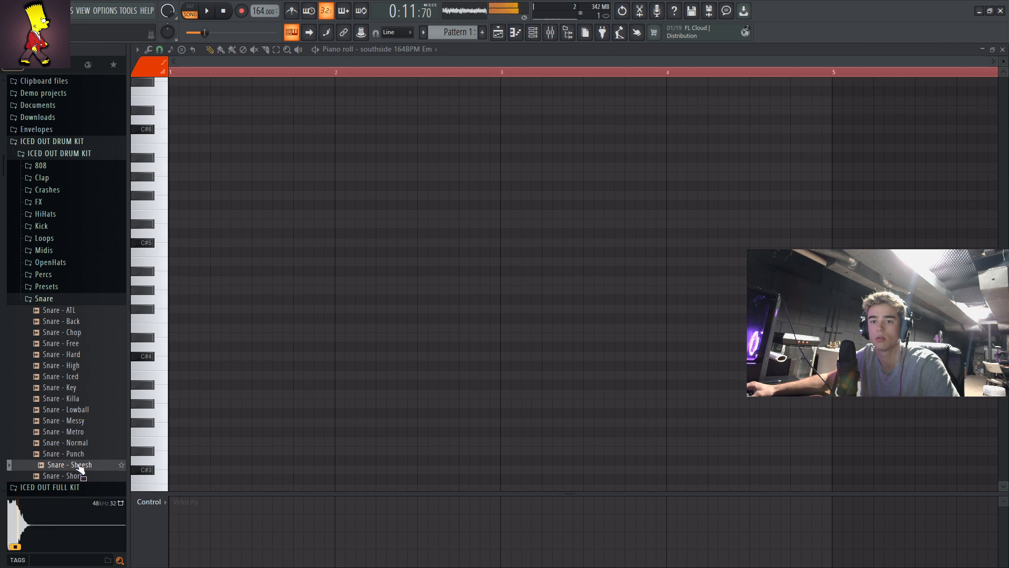
- Load Snare - Sheesh into a new channel and open its piano roll
right_click(77, 467)
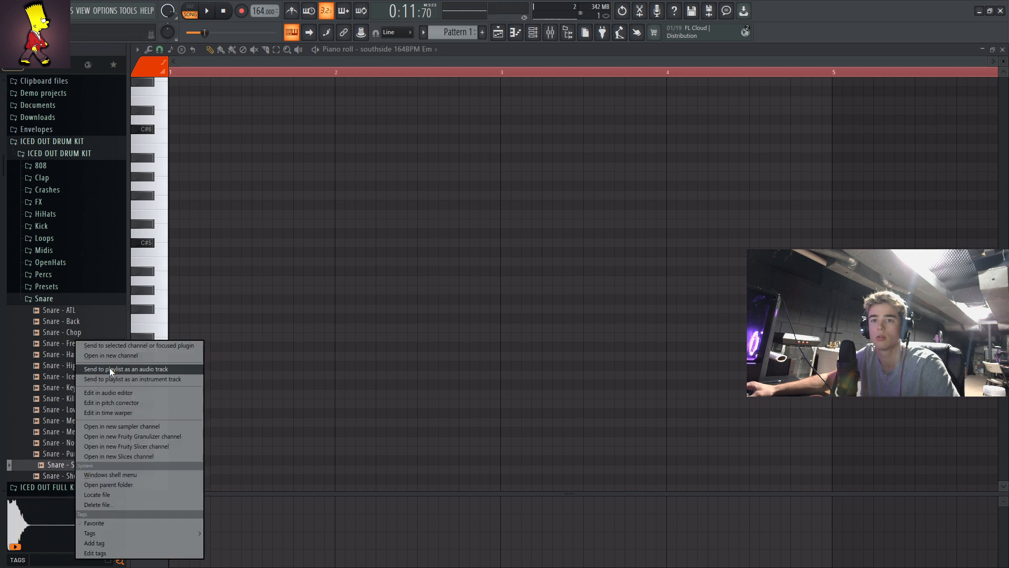
click(107, 355)
click(182, 141)
click(196, 151)
- Place a snare note on B4 at beat 3 of bar 1 and play it back
click(234, 251)
mouse_move(234, 251)
mouse_down()
mouse_move(251, 297)
mouse_move(250, 262)
mouse_up()
key(space)
click(380, 316)
right_click(386, 318)
key(space)
key(space)
- Add a B4 snare note on beat 3 of bar 2 and duplicate the pattern to fill eight bars
click(419, 262)
key(ctrl+a)
key(ctrl+b)
key(ctrl+a)
key(ctrl+b)
scroll(448, 75, down, 4)
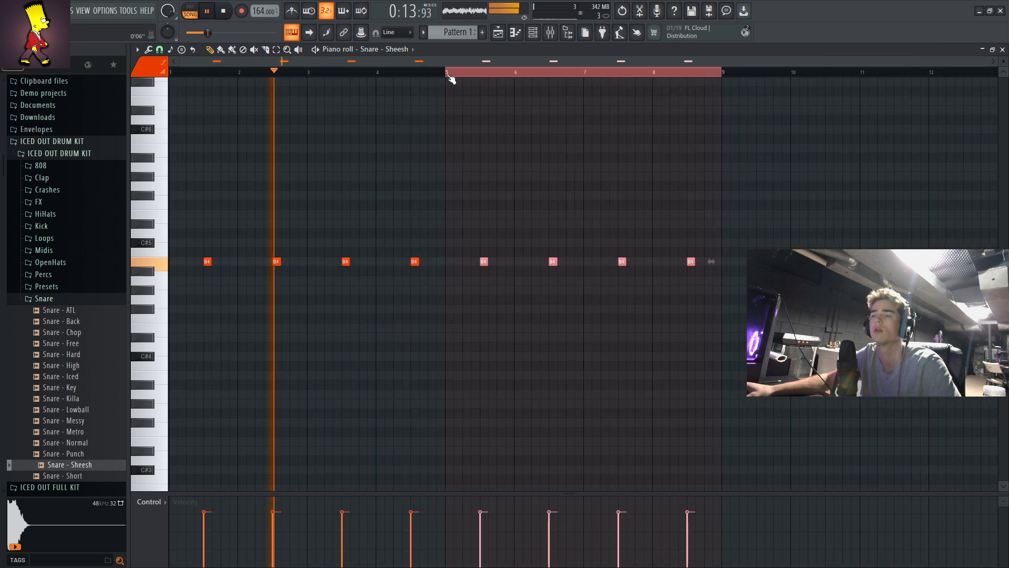
- Slightly lower the velocity of all the Snare - Sheesh notes
key(ctrl+a)
key(space)
scroll(420, 359, down, 1)
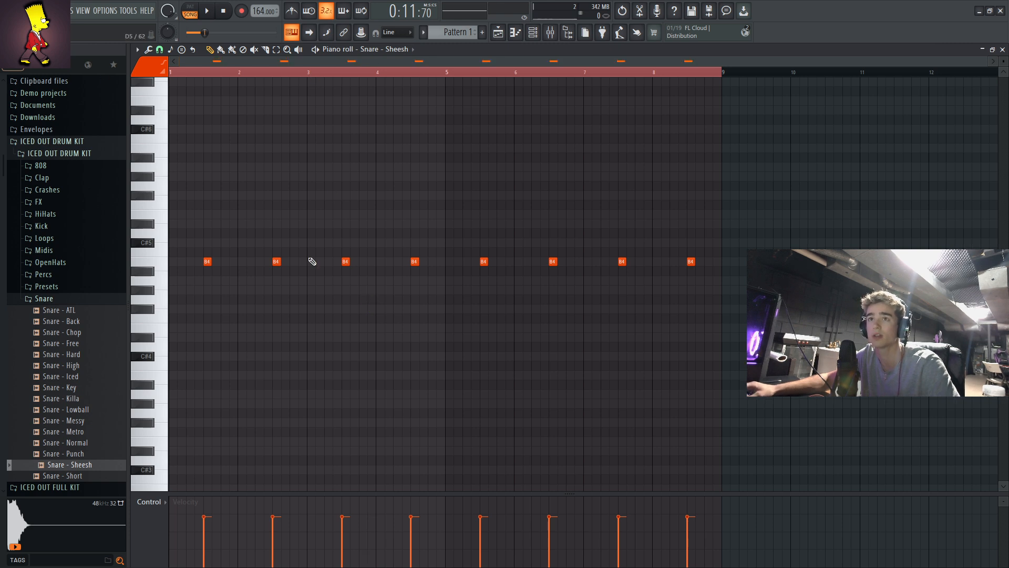
- Load Snare - Back into a new channel and open its piano roll
right_click(75, 327)
click(100, 334)
click(196, 152)
click(205, 164)
- Place Snare - Back notes on C5 at beat 3 of the opening bars, layered over the first snare
key(space)
key(space)
key(space)
key(space)
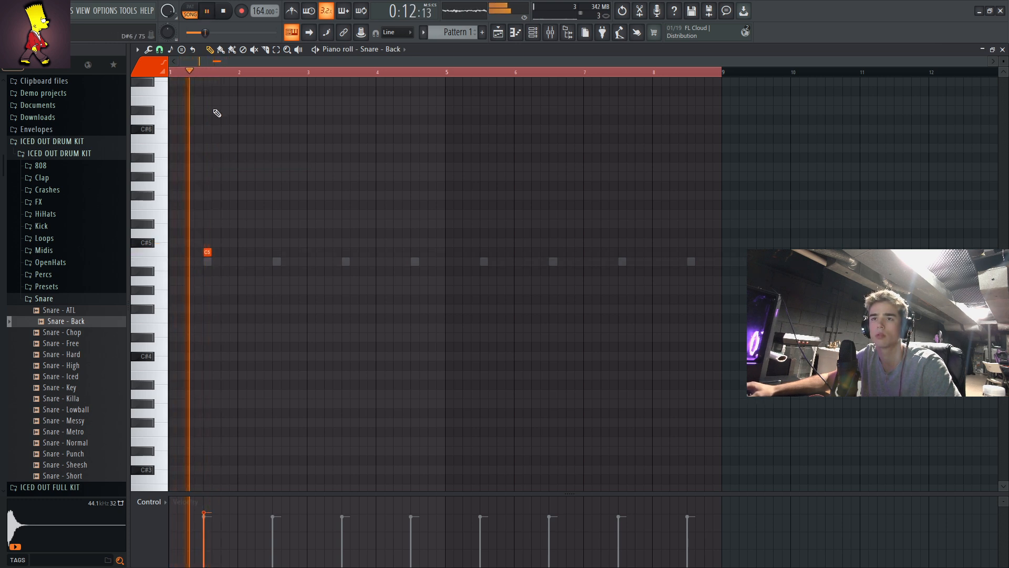
scroll(217, 114, up, 2)
click(346, 253)
drag(347, 252, 341, 252)
click(451, 251)
click(562, 252)
- Extend the C5 Snare - Back hits on beat 3 across all eight bars and play them back
key(ctrl+a)
right_click(454, 253)
key(space)
key(space)
key(space)
click(444, 73)
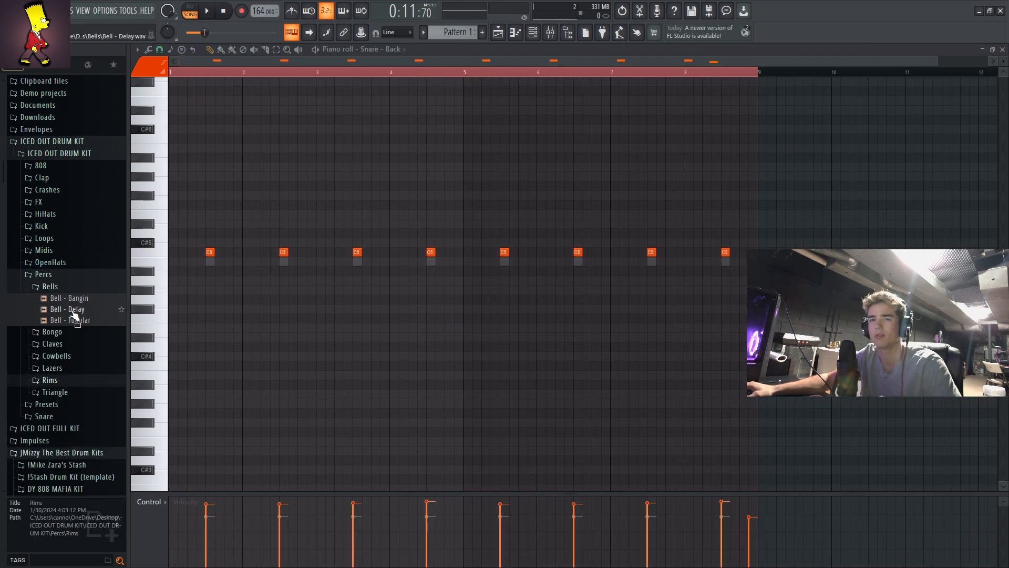
- Preview Bell - Delay, load it into a new channel and open its piano roll
click(73, 310)
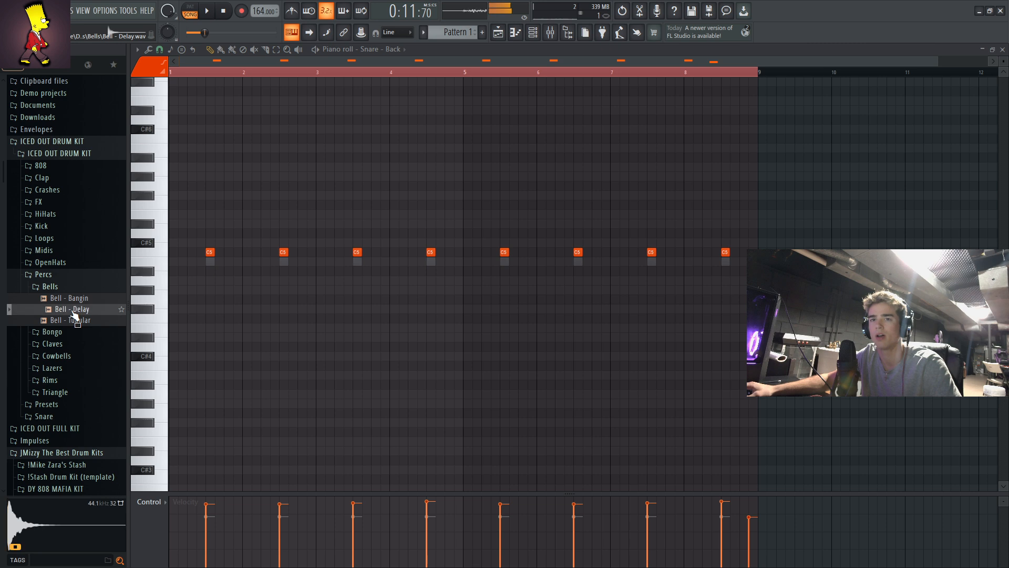
right_click(75, 309)
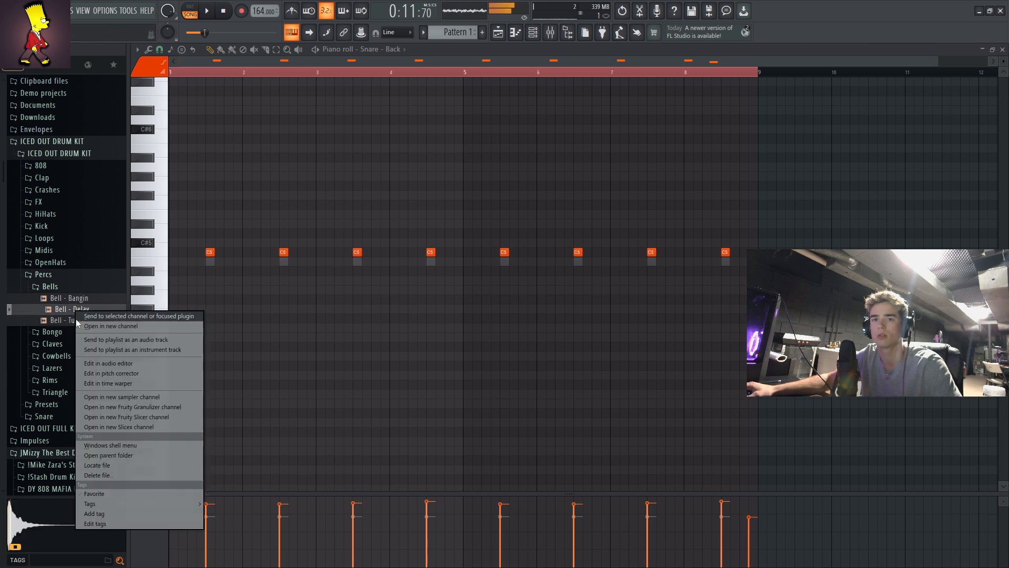
click(121, 326)
click(210, 167)
click(216, 179)
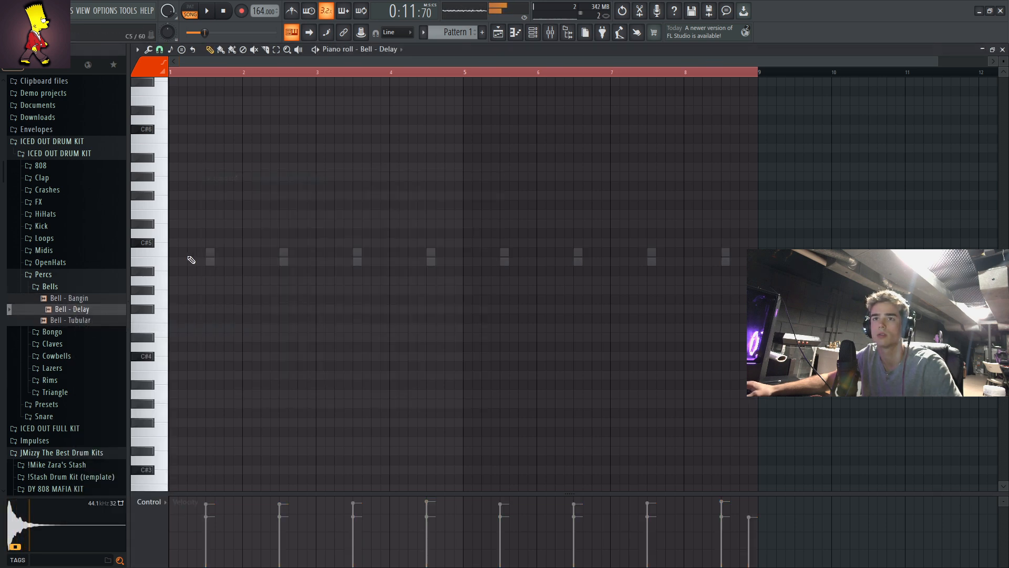
- Place Bell - Delay notes on E5 at the start of bars 1 and 5
click(173, 214)
key(space)
click(467, 214)
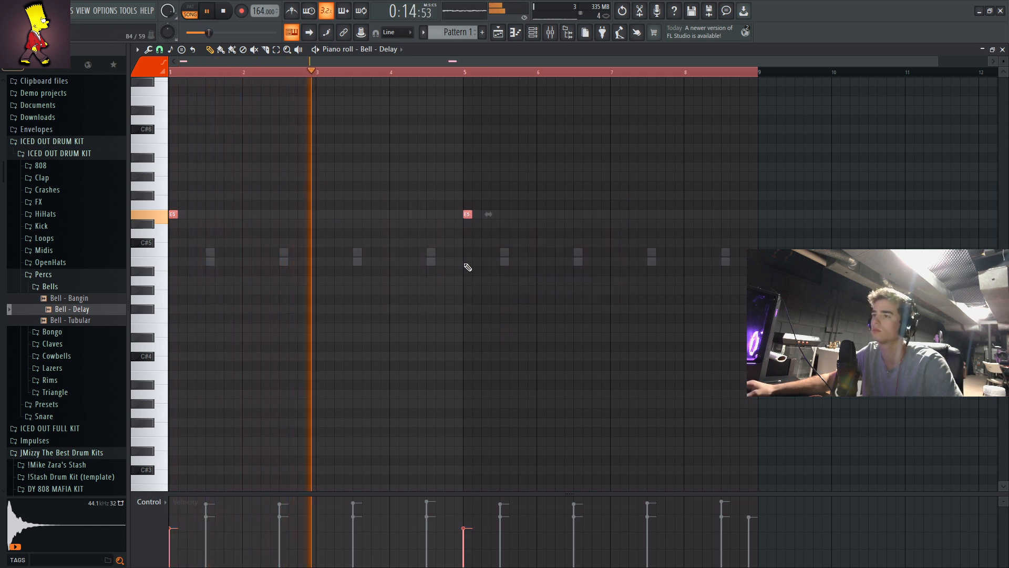
key(space)
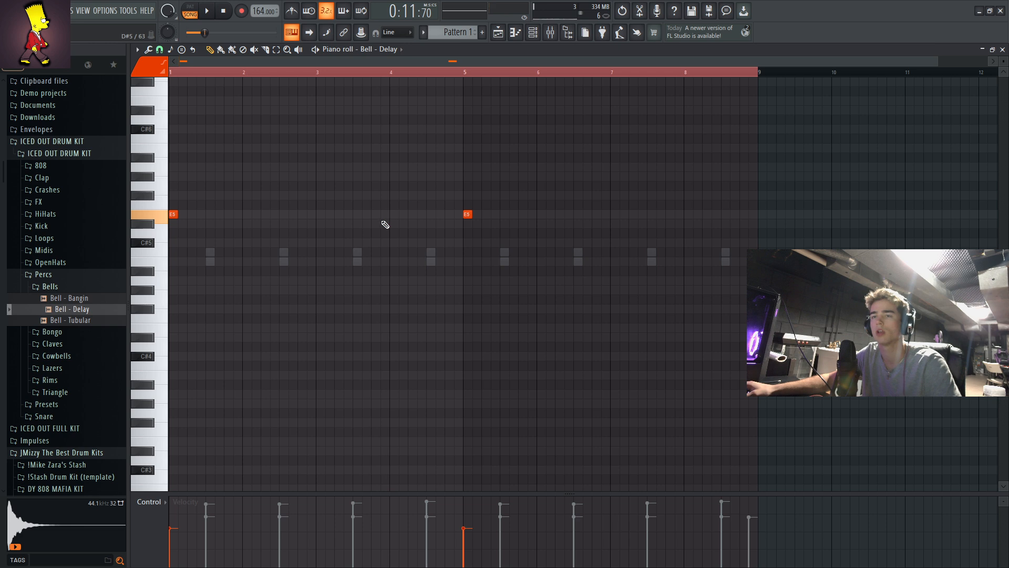
- Audition the open hats, load OpenHat - Action into a new channel and open its piano roll
click(118, 267)
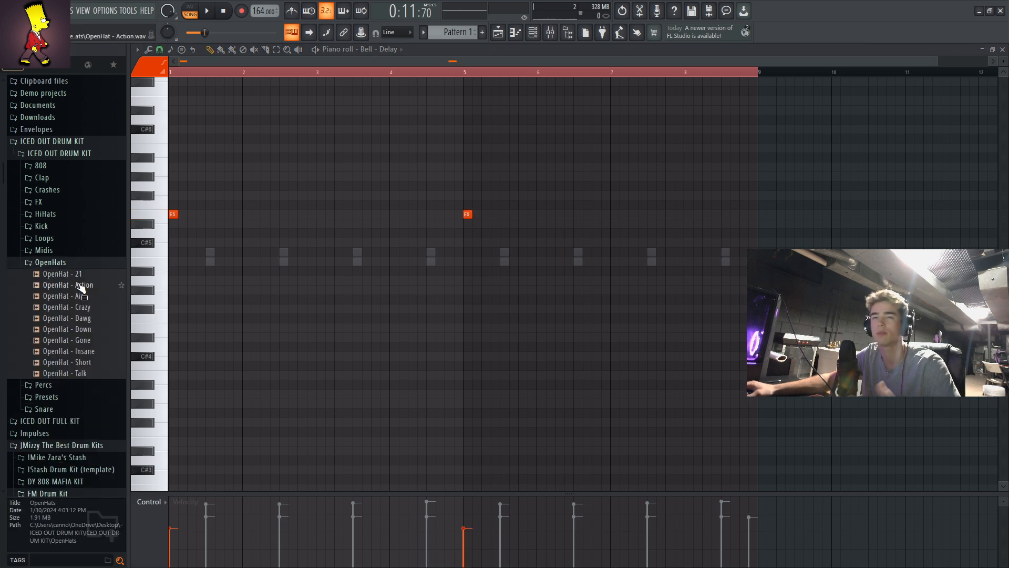
click(79, 278)
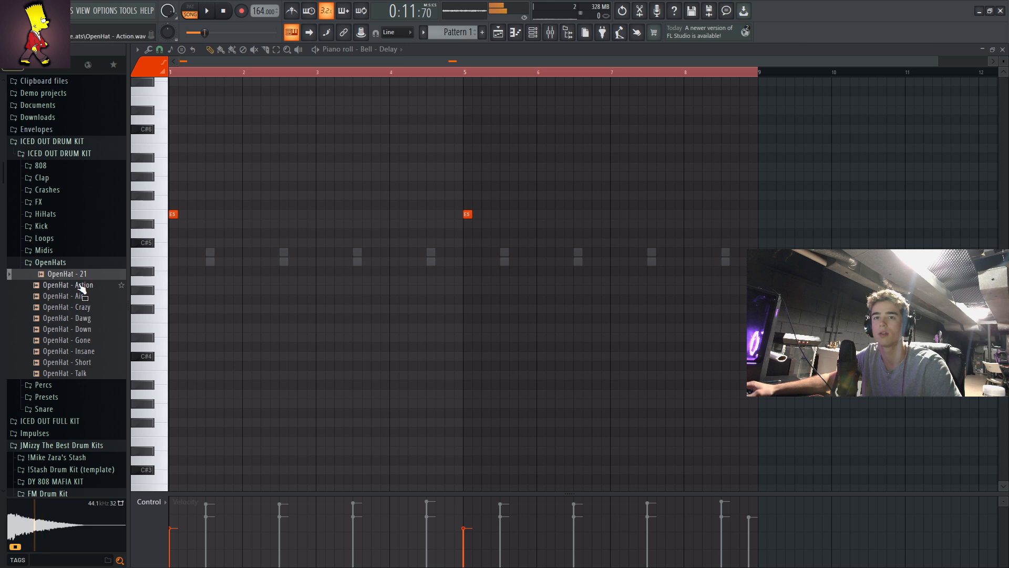
click(81, 287)
click(79, 308)
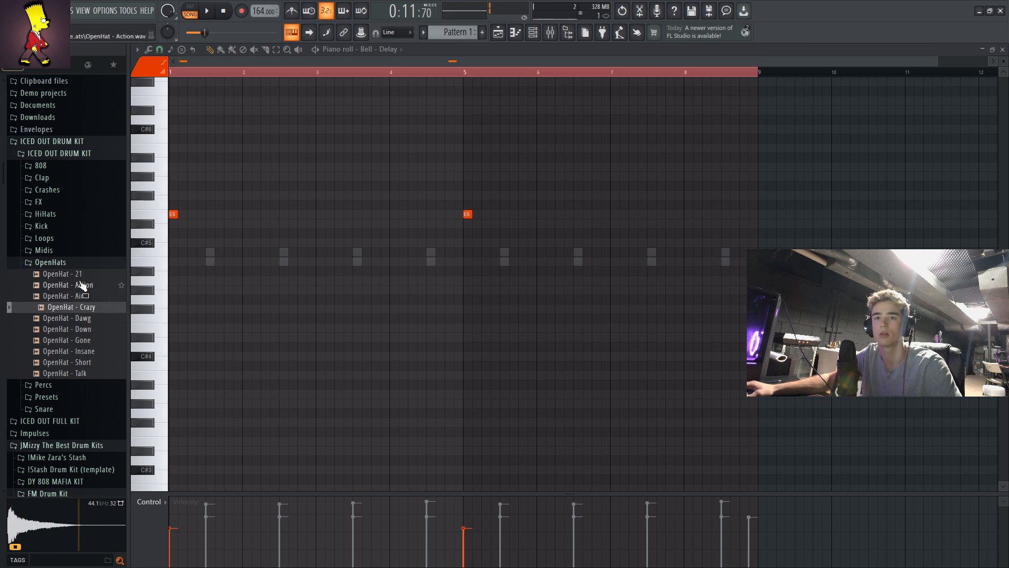
click(80, 284)
right_click(80, 285)
click(93, 301)
click(225, 182)
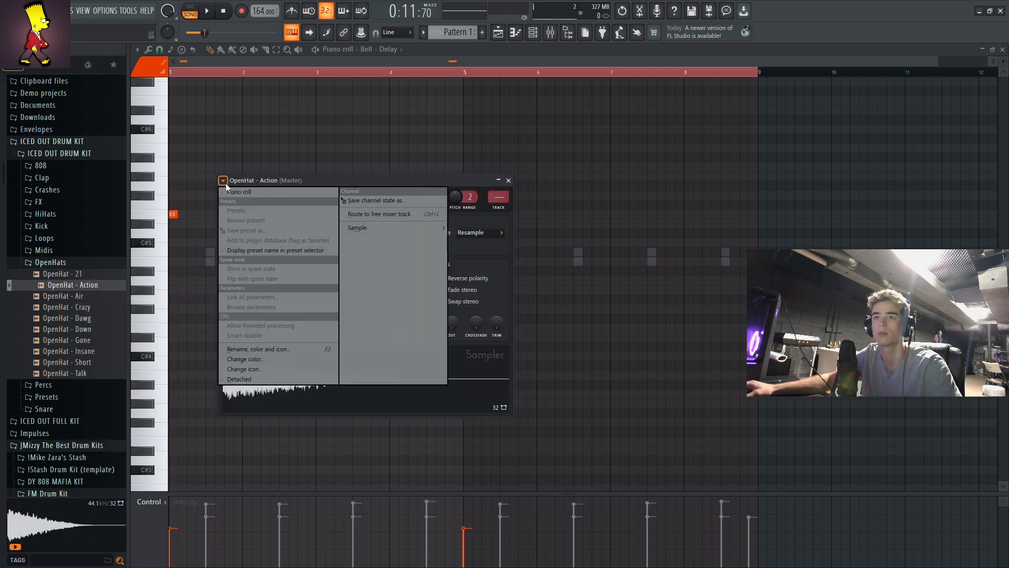
click(229, 192)
- Place C5 open-hat notes on beats 1 and 4 of bars 1 and 4, beat 4 of bar 2 and beat 1 of bar 3
click(172, 252)
key(space)
click(225, 254)
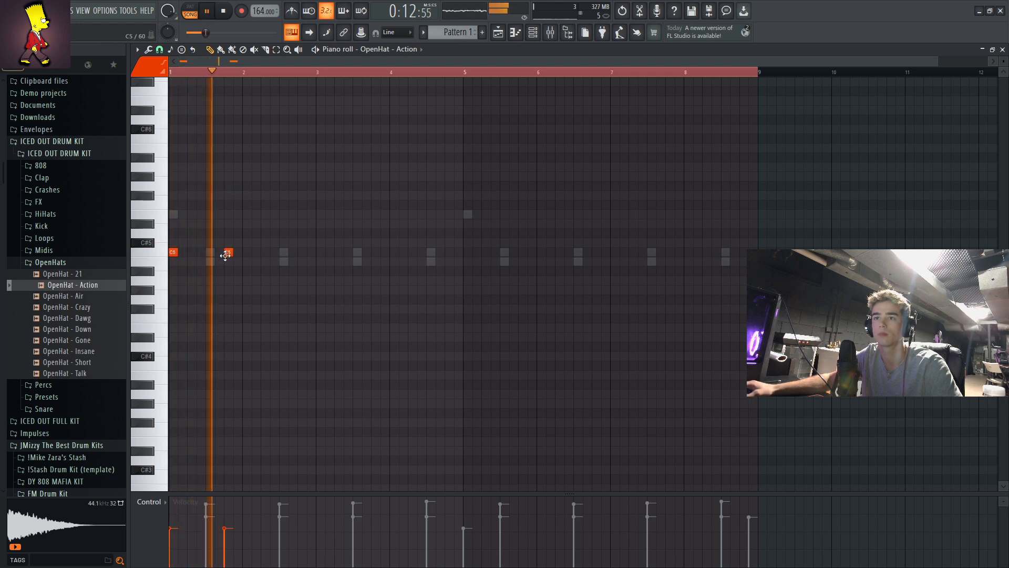
click(301, 253)
click(320, 252)
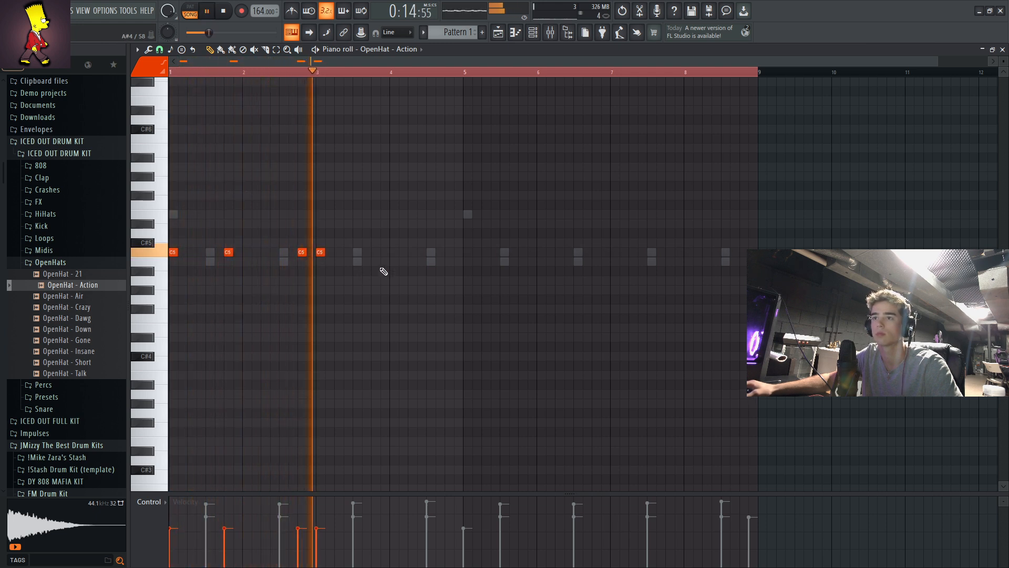
click(393, 252)
click(450, 252)
- Duplicate the four-bar open-hat pattern into bars 5 to 8
key(space)
key(ctrl+a)
key(ctrl+b)
drag(750, 250, 743, 251)
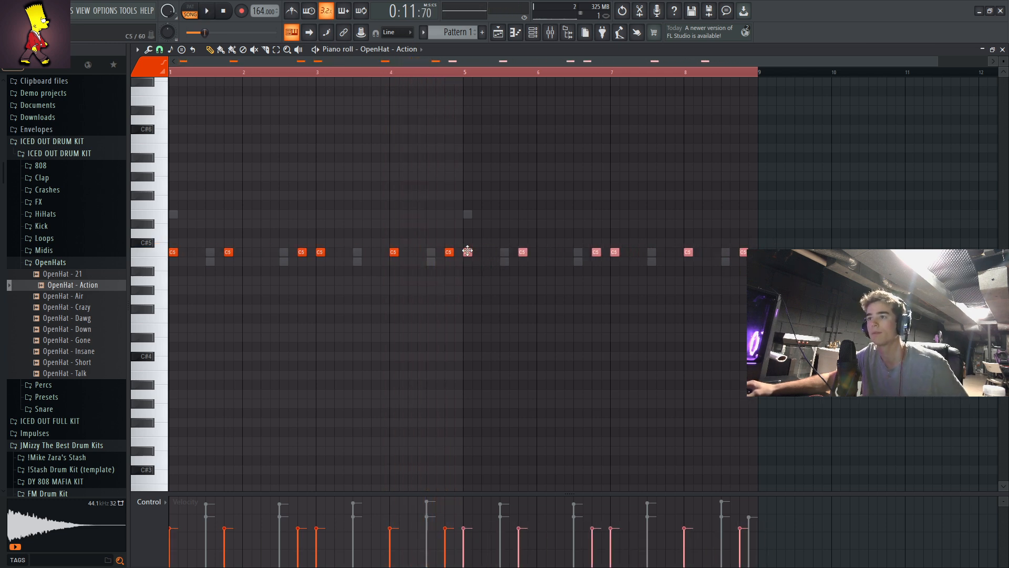
click(472, 289)
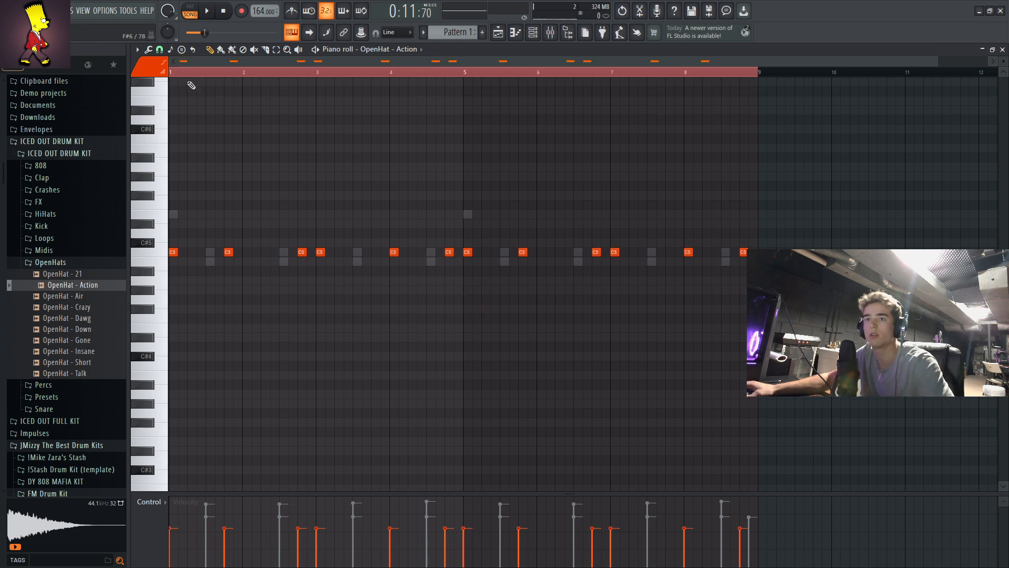
scroll(221, 84, up, 4)
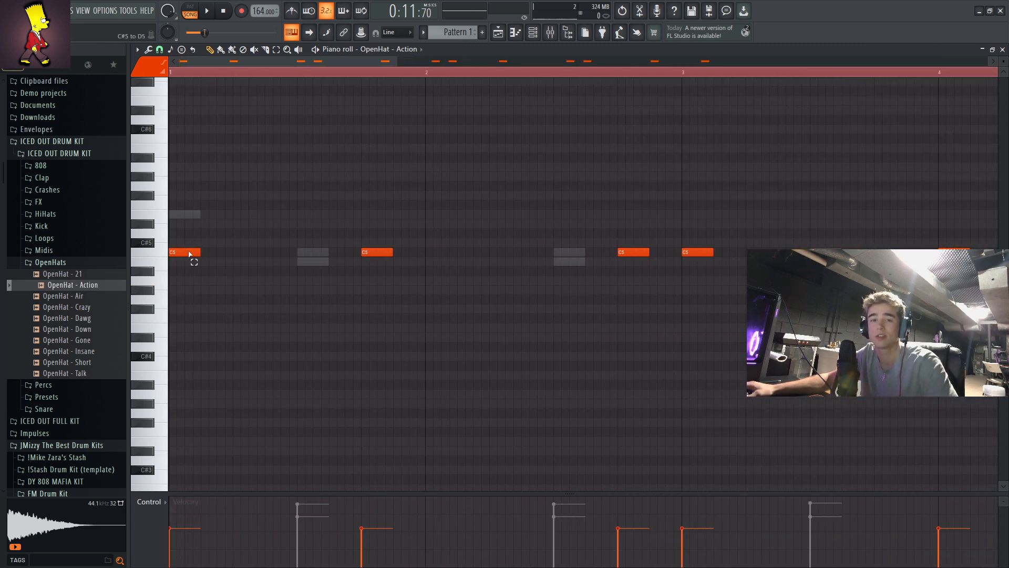
drag(378, 220, 376, 274)
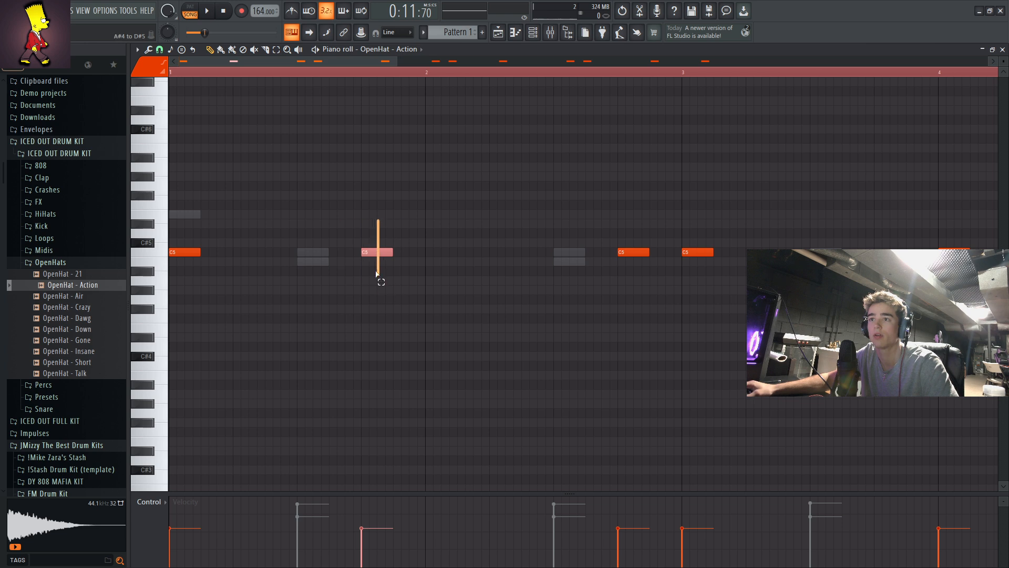
drag(446, 256, 509, 435)
drag(667, 293, 631, 253)
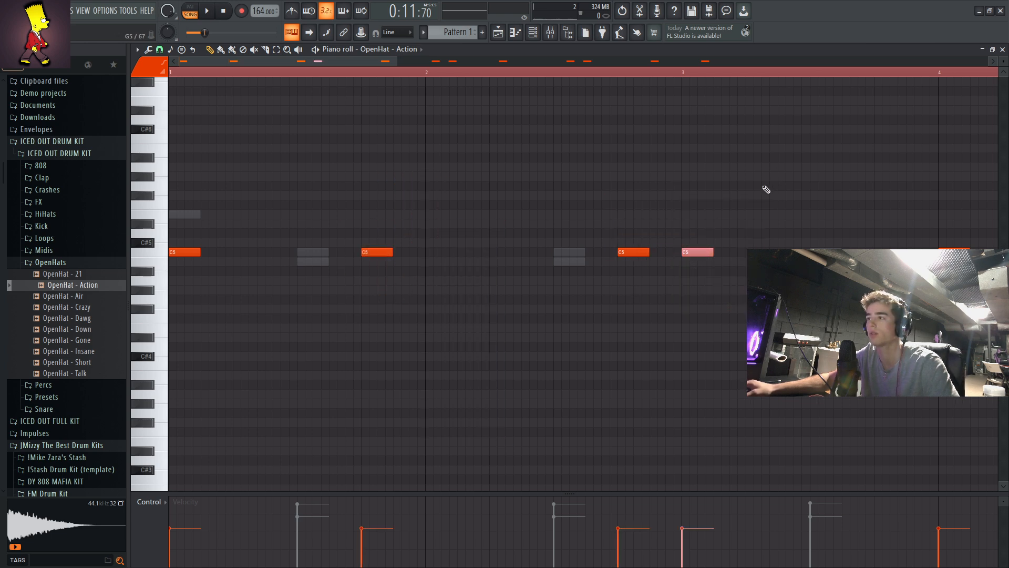
scroll(678, 86, down, 1)
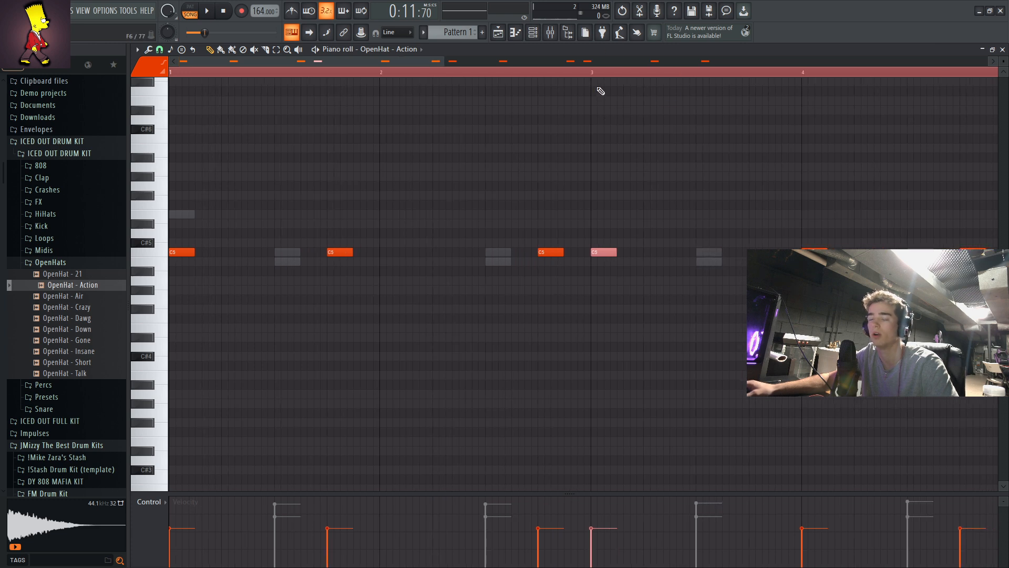
- Slightly lower the velocity of all open-hat notes and pan the OpenHat - Action channel to the right
key(ctrl+a)
click(614, 363)
right_click(614, 363)
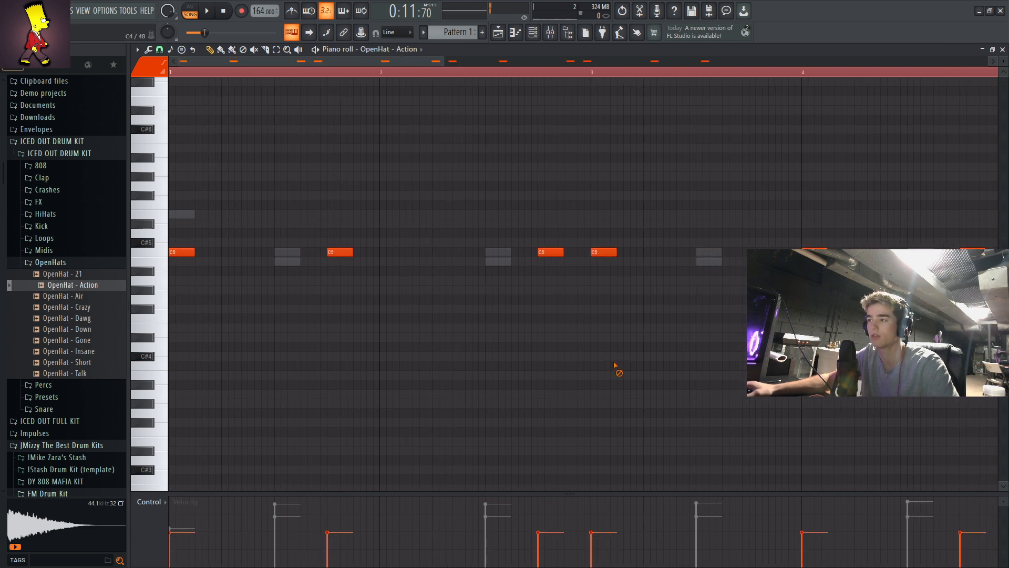
click(384, 50)
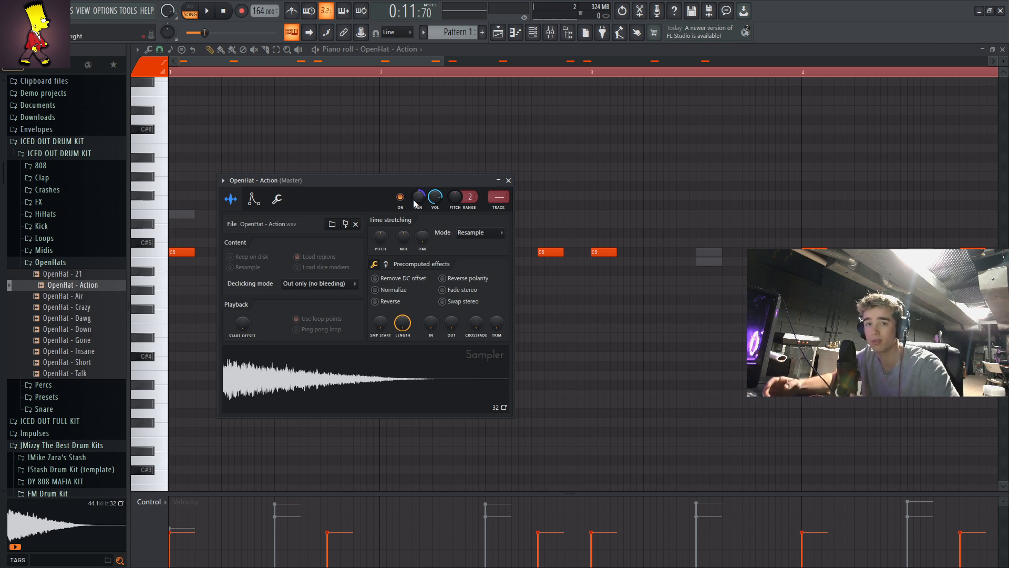
click(509, 181)
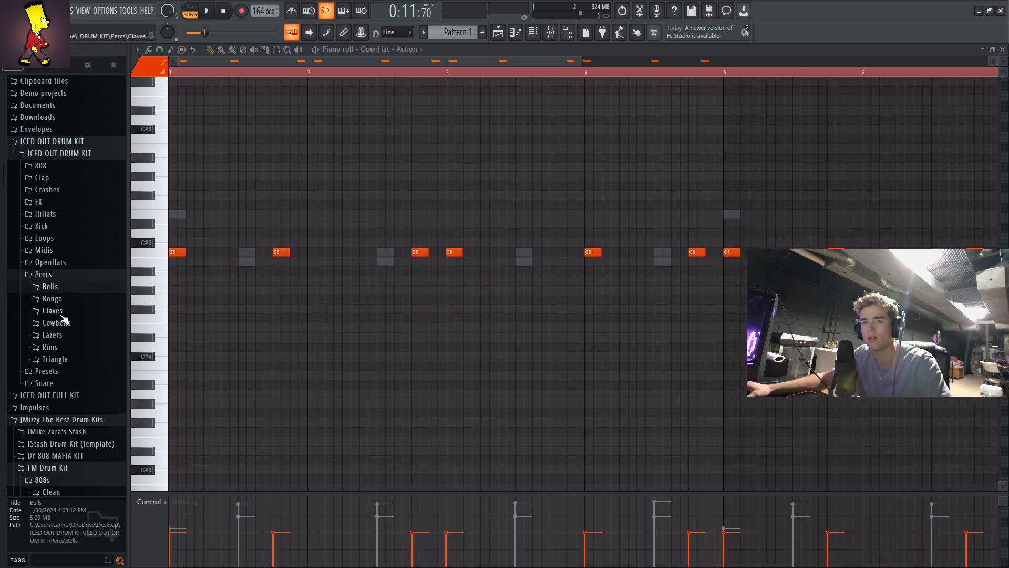
- Look through the Rims, Lazers and Claves percussion folders
click(58, 351)
click(58, 348)
click(59, 337)
click(59, 335)
click(60, 312)
click(60, 312)
- Load Bongo - Africa from the Bongo folder into a new channel and open its piano roll
click(52, 298)
click(61, 310)
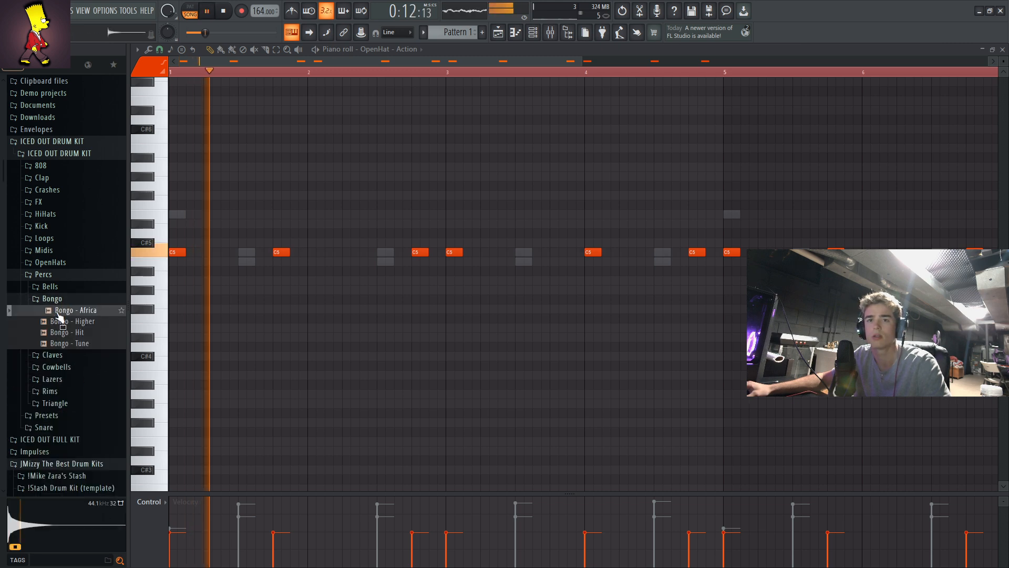
right_click(61, 313)
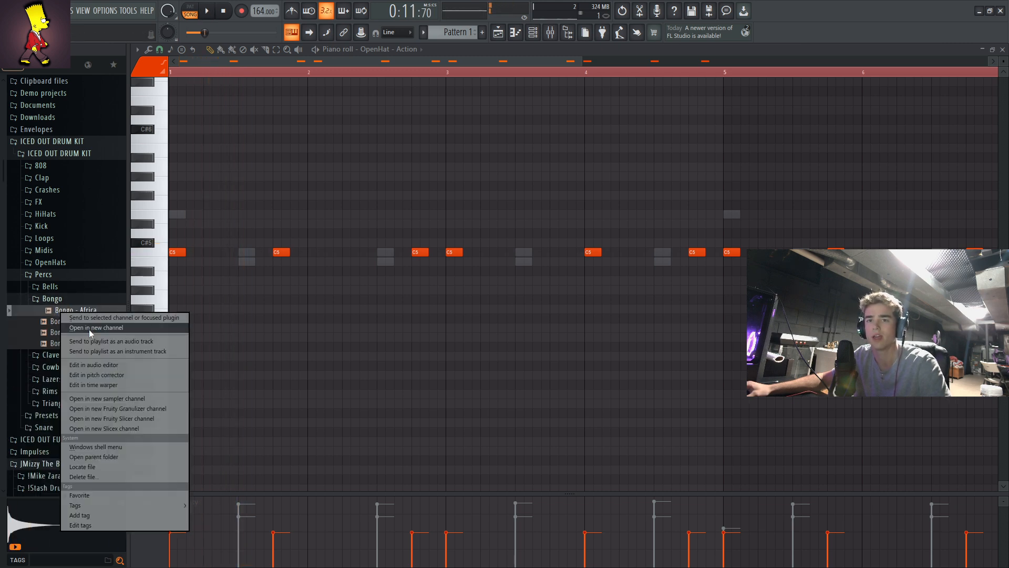
click(89, 329)
click(237, 196)
click(252, 206)
- Place a short bongo note on F5 at beat 2 of bar 1, checking it in playback
key(space)
key(space)
click(215, 212)
key(space)
drag(204, 202, 208, 212)
key(space)
key(space)
key(space)
key(space)
key(space)
key(space)
key(space)
key(space)
- Adjust the velocity of the first bongo note and play it back
click(215, 520)
key(space)
key(space)
key(space)
- Check the channel settings of Bongo - Africa and return to its piano roll
drag(367, 61, 382, 56)
click(382, 53)
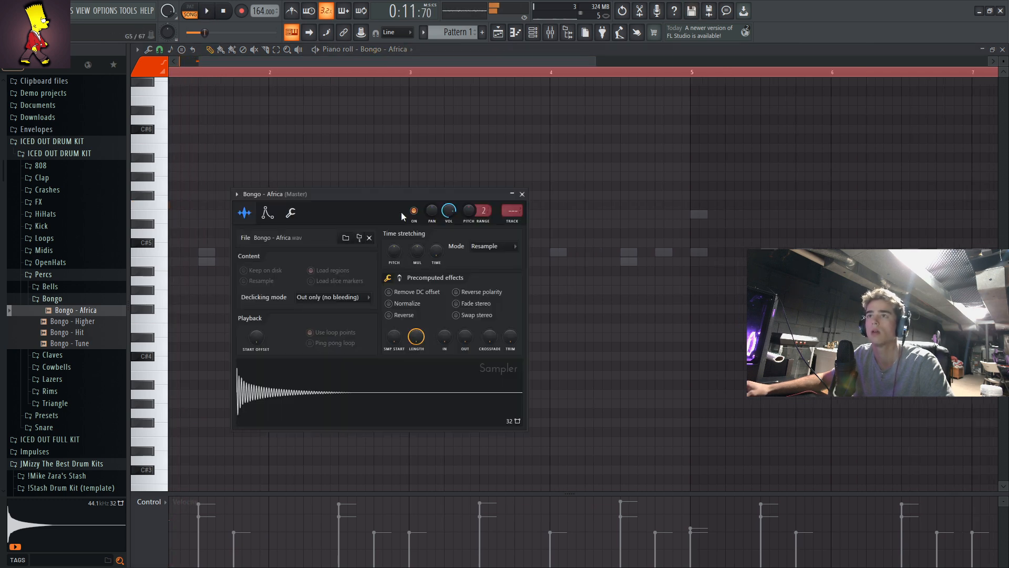
click(392, 54)
drag(344, 61, 326, 63)
key(space)
click(353, 271)
right_click(353, 271)
key(space)
key(space)
- Add a second F5 bongo note halfway through beat 2 of bar 1 and play it back
click(225, 205)
key(space)
key(space)
click(329, 204)
key(space)
key(space)
right_click(330, 207)
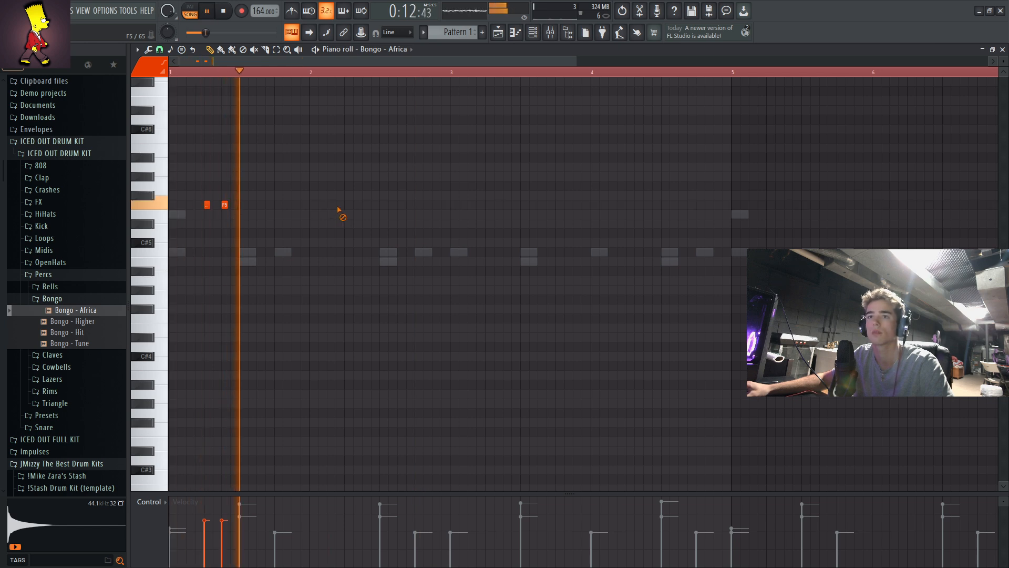
- Add an F5 bongo note on beat 2 of bar 2 and play it back
click(349, 206)
key(space)
key(space)
- Copy the three bongo notes from bars 1 and 2 to bars 5 and 6
drag(365, 248, 197, 195)
mouse_move(349, 205)
mouse_down()
mouse_move(956, 207)
mouse_move(835, 207)
mouse_move(851, 207)
mouse_up()
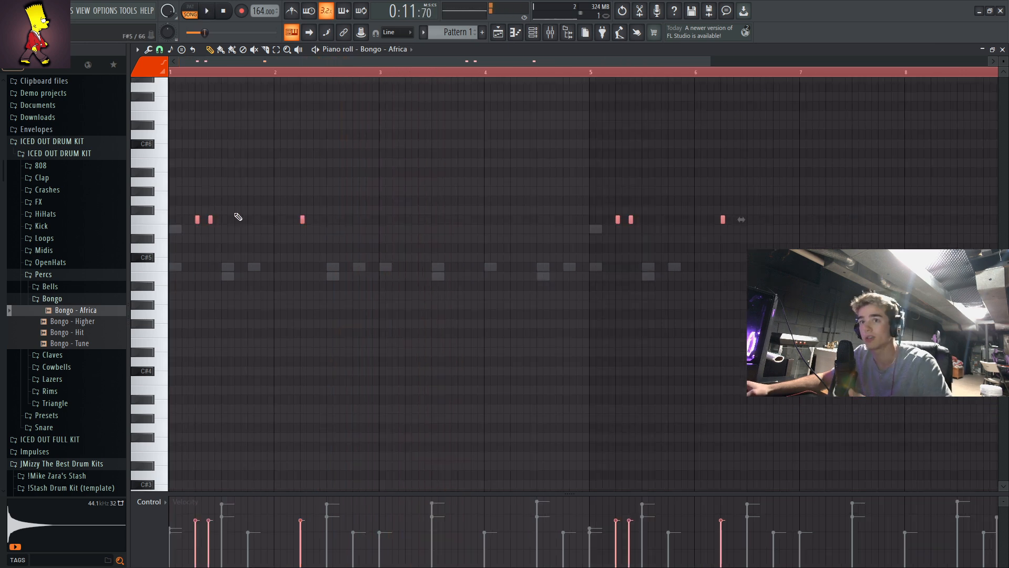
drag(355, 254, 167, 198)
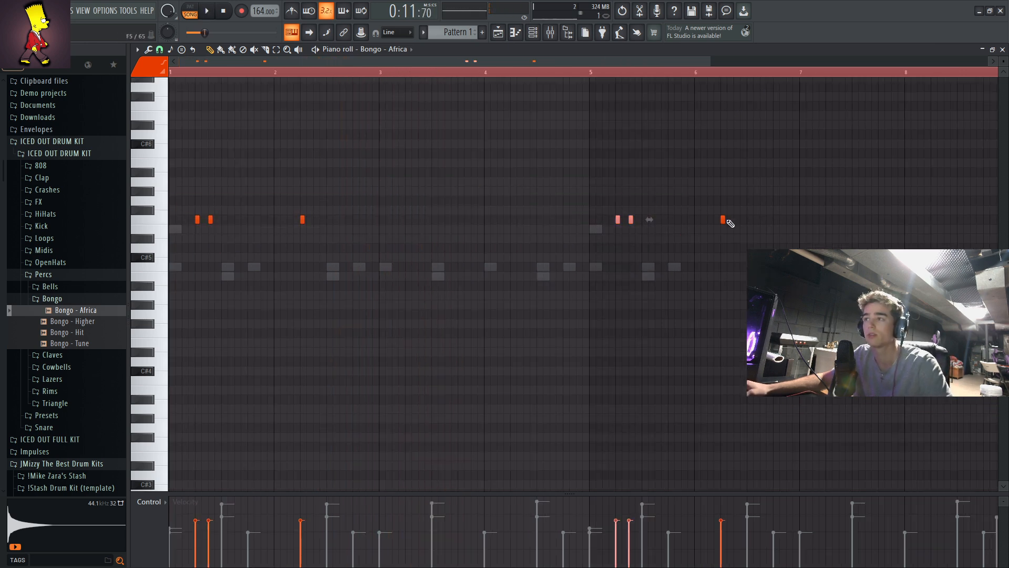
- Audition the Clav - Pitch, Clav - Say and Clav - Unique samples in the Claves folder
click(58, 310)
click(61, 322)
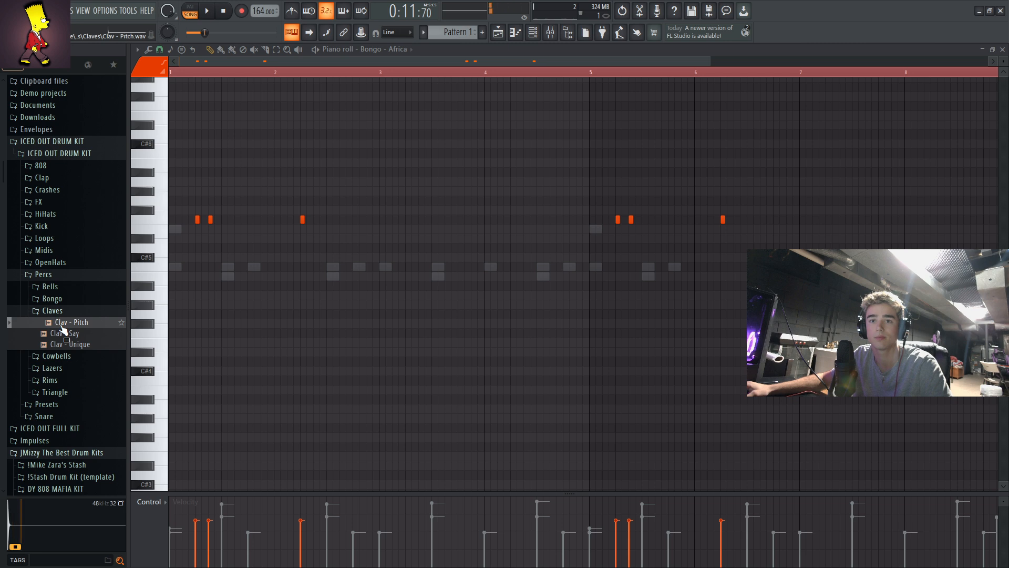
click(64, 334)
click(66, 345)
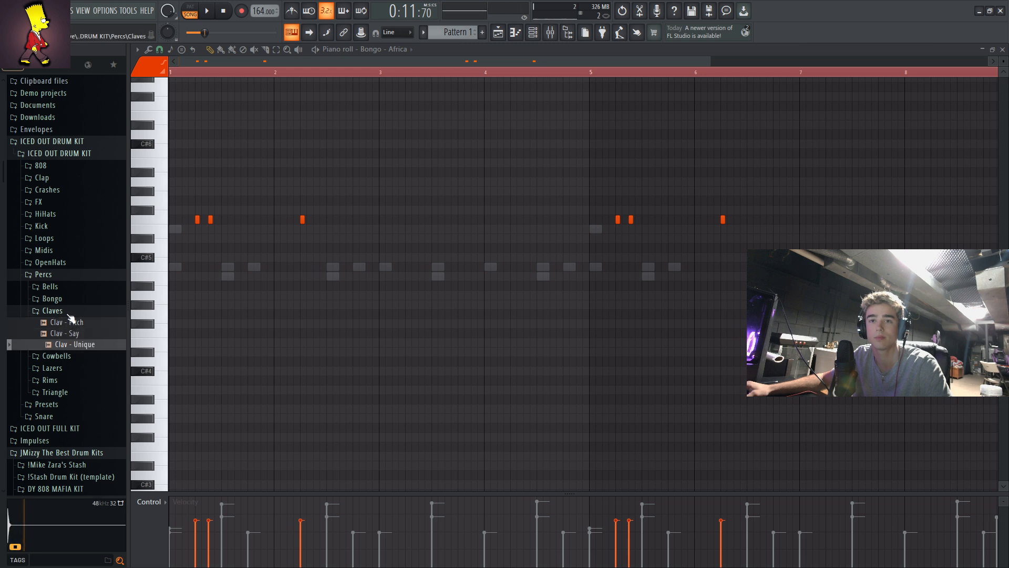
click(67, 312)
- Audition samples from the Cowbells and Lazers percussion folders
click(65, 323)
click(65, 335)
click(67, 345)
click(68, 323)
click(68, 347)
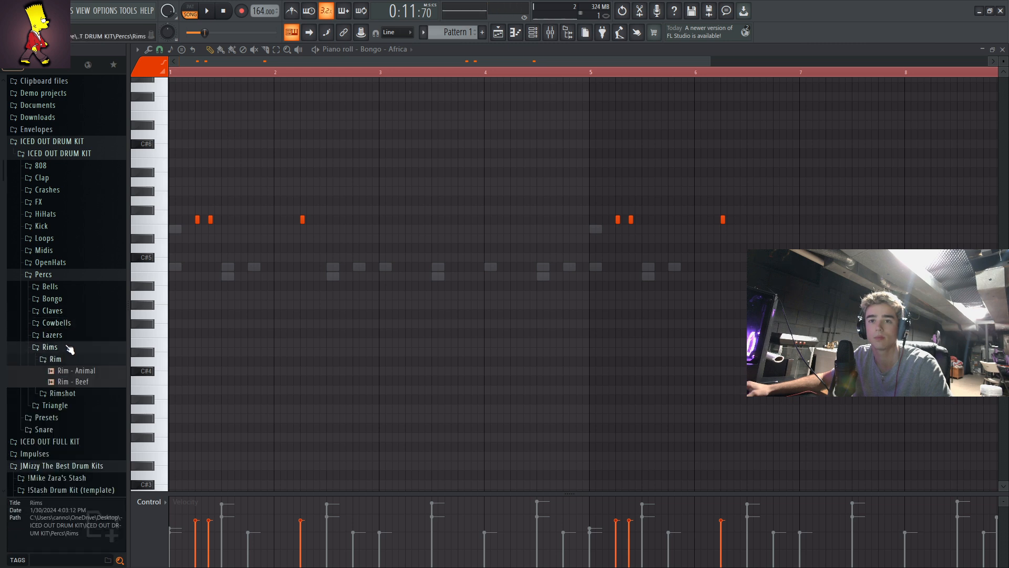
click(68, 346)
click(67, 336)
click(67, 346)
click(67, 358)
click(70, 337)
- Audition the Rim - Animal sample from the Rims folder and play back the pattern
click(60, 349)
click(64, 359)
click(69, 361)
click(68, 370)
key(space)
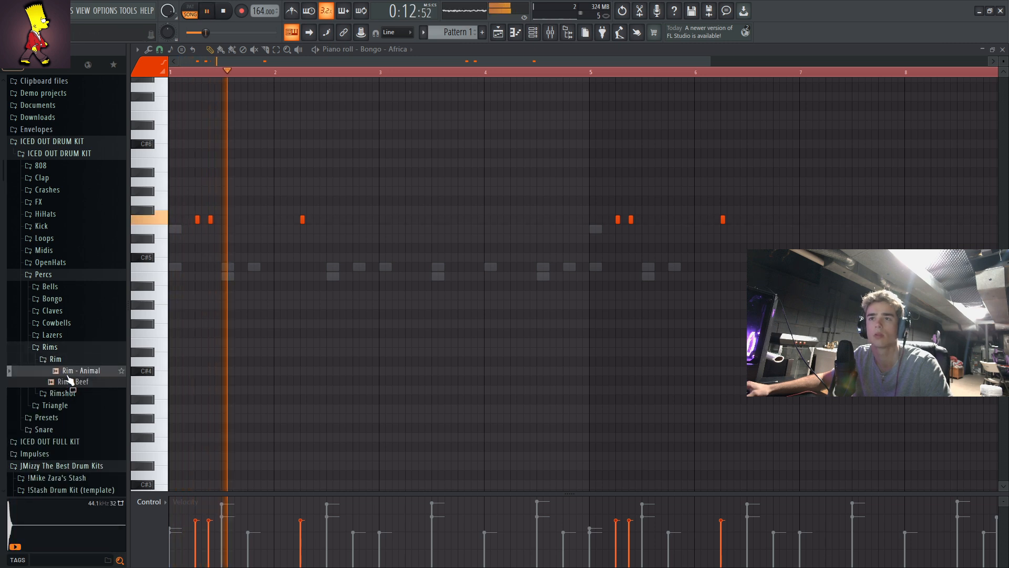
key(space)
- Load Rim - Animal into a new channel and open its piano roll
right_click(67, 375)
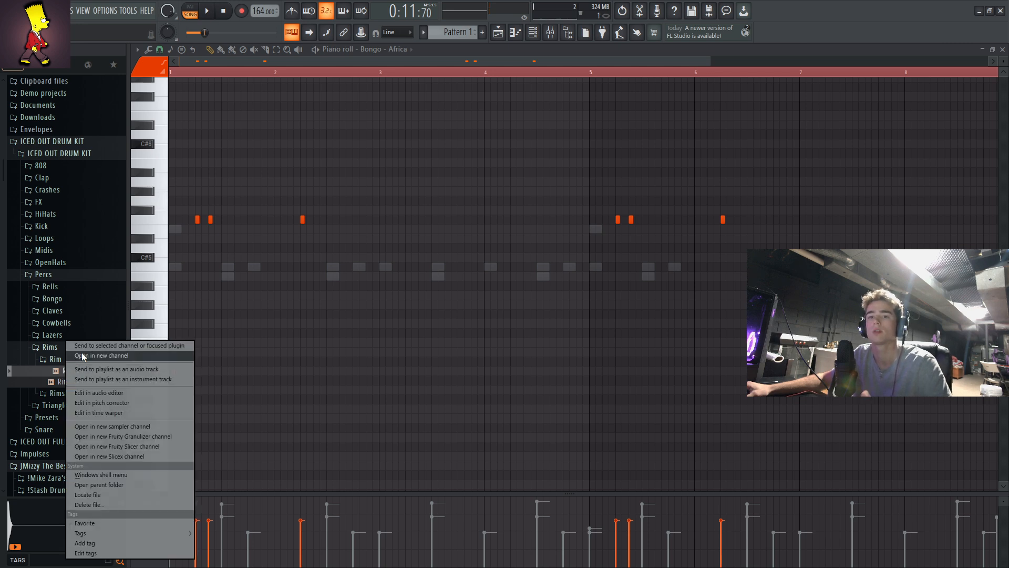
click(80, 354)
click(141, 98)
click(158, 110)
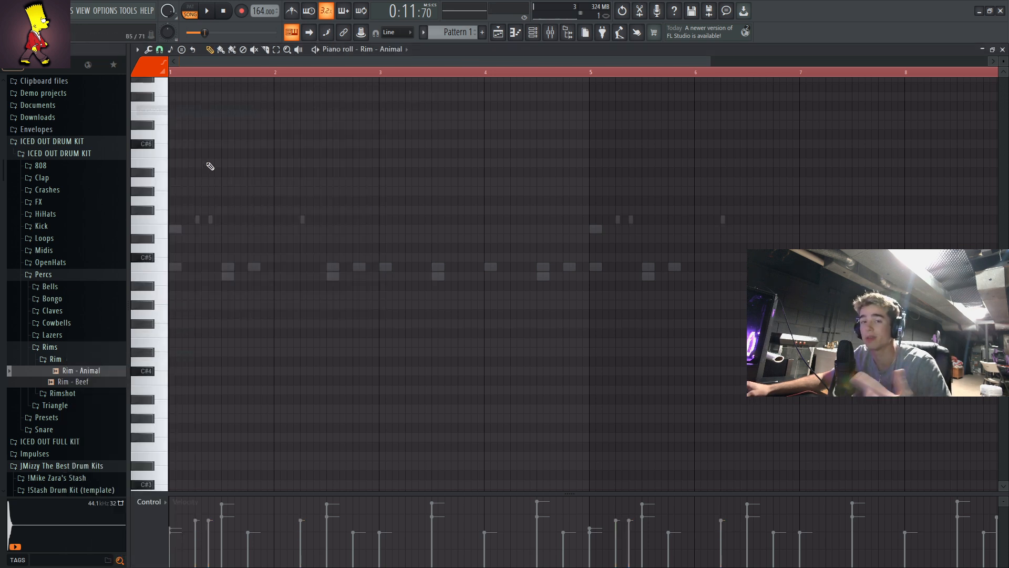
- Add four evenly spaced C5 rim notes filling beat 4 of bar 2 and play them back
scroll(316, 61, up, 3)
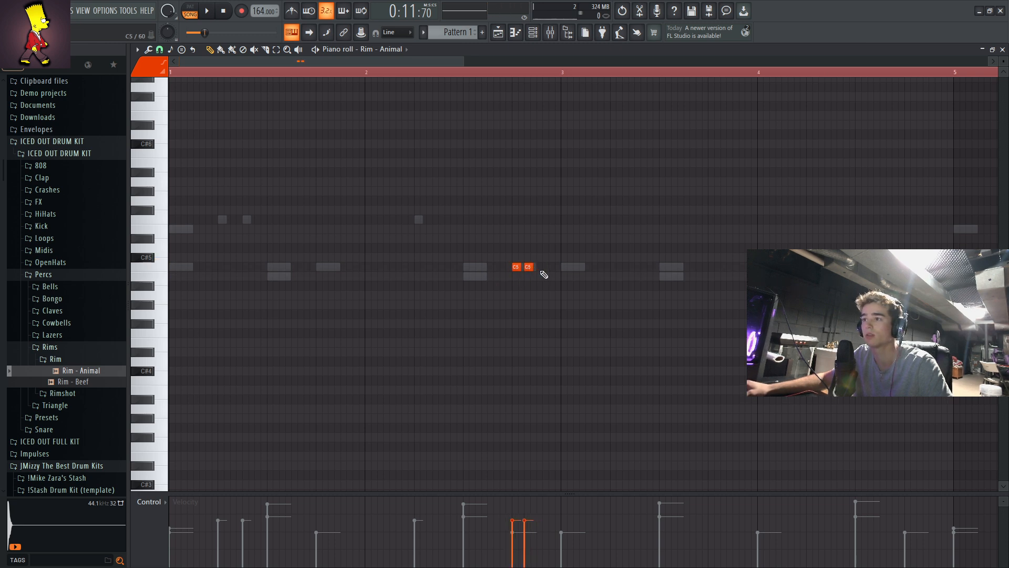
key(space)
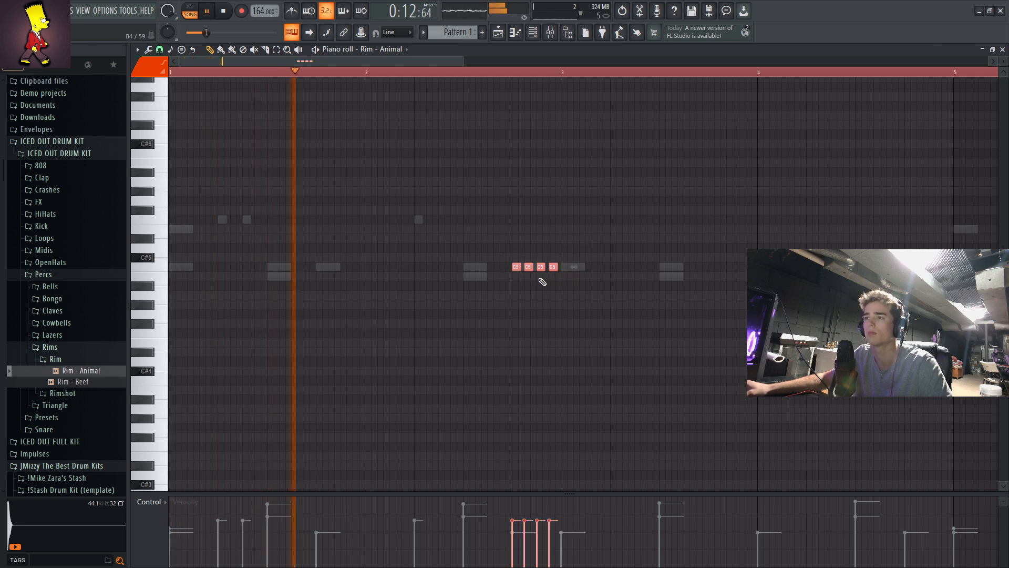
click(626, 381)
right_click(626, 381)
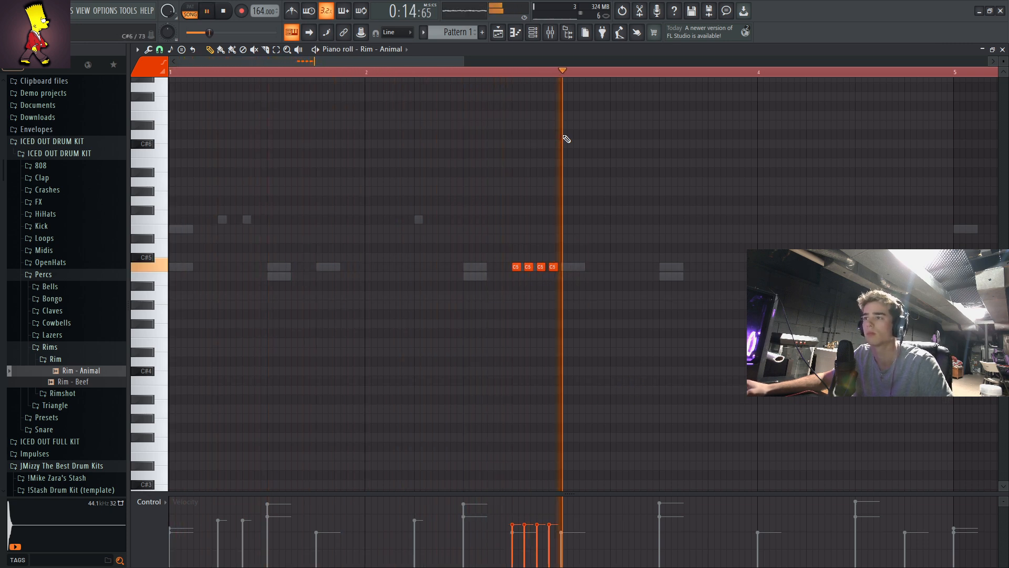
key(space)
- Copy the four rim notes to beat 4 of bar 6 and play back the pattern
scroll(564, 74, down, 3)
drag(526, 317, 881, 241)
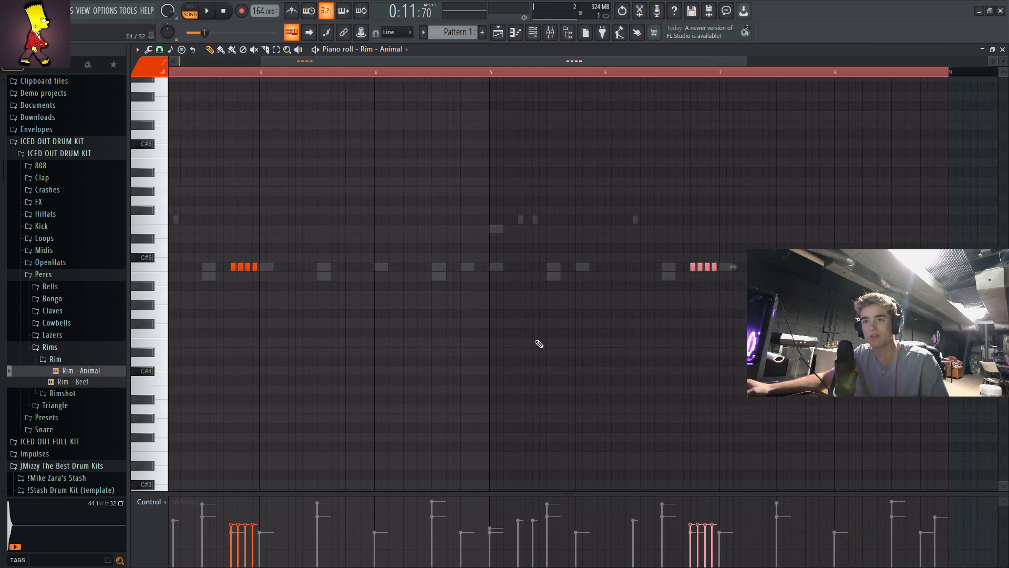
scroll(536, 82, down, 2)
key(space)
click(449, 305)
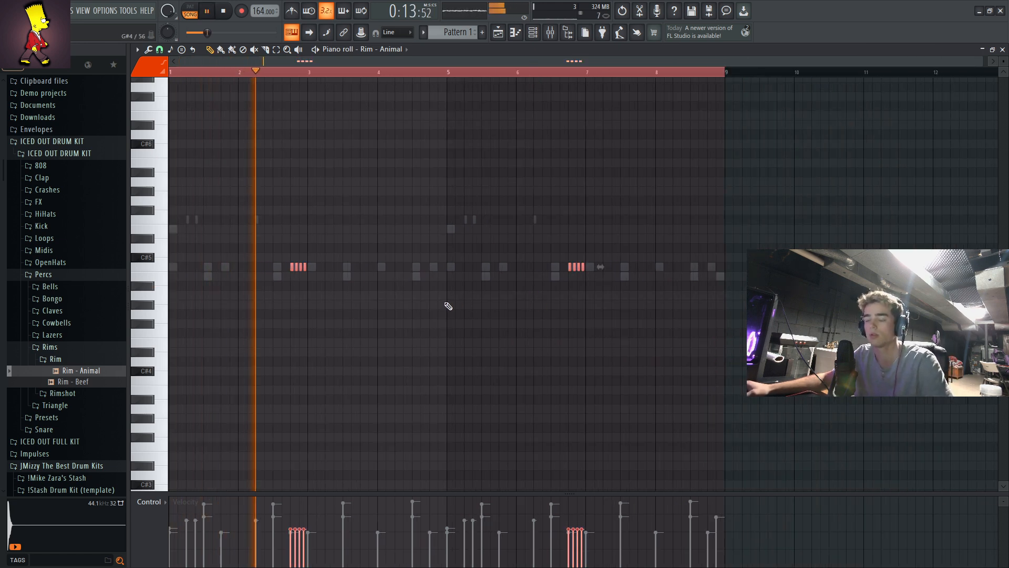
key(space)
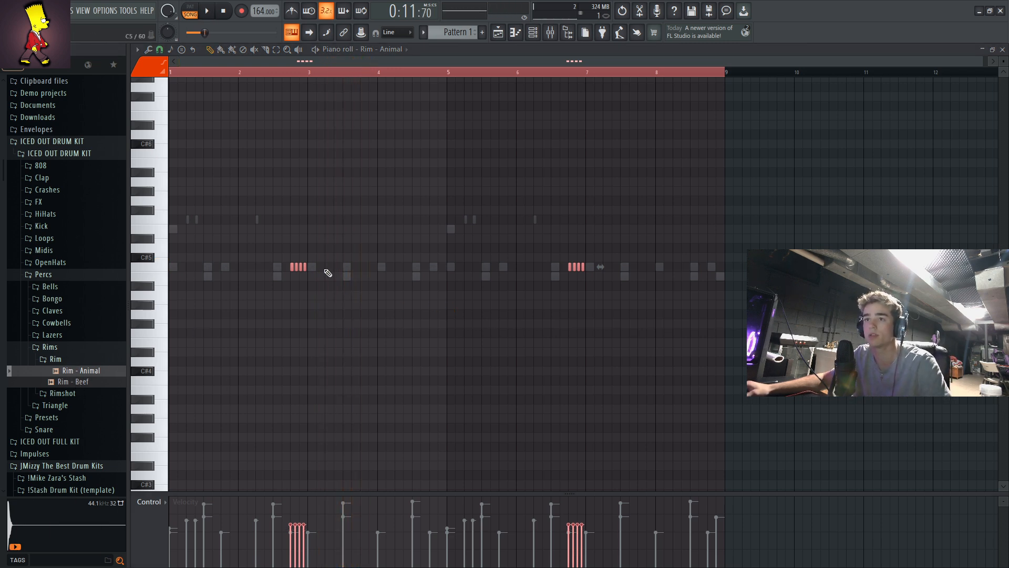
- Try moving the four rim notes from bar 2 to beat 4 of bar 4 and play them back
drag(340, 298, 285, 259)
scroll(295, 63, up, 4)
drag(303, 64, 227, 63)
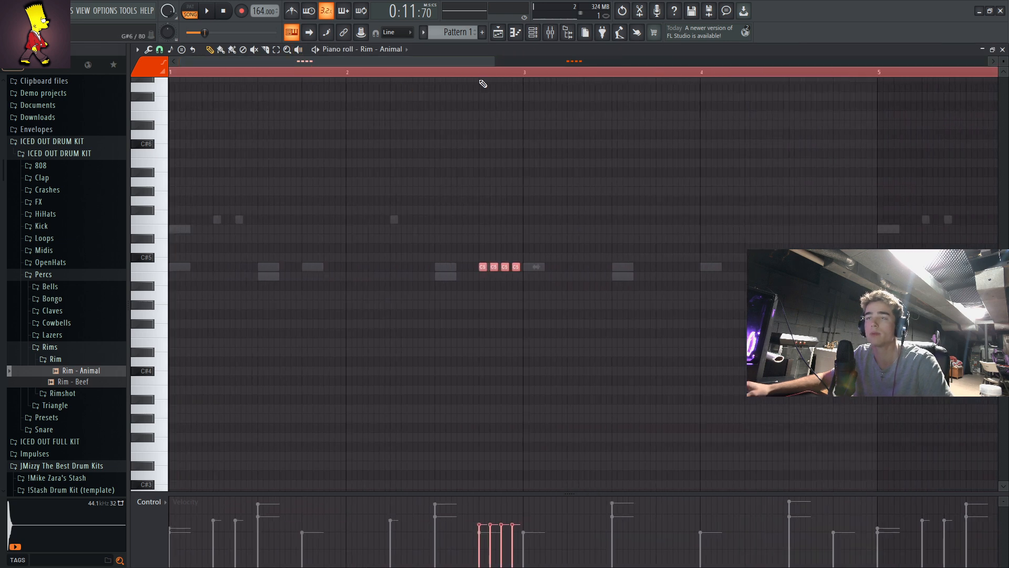
scroll(532, 82, down, 1)
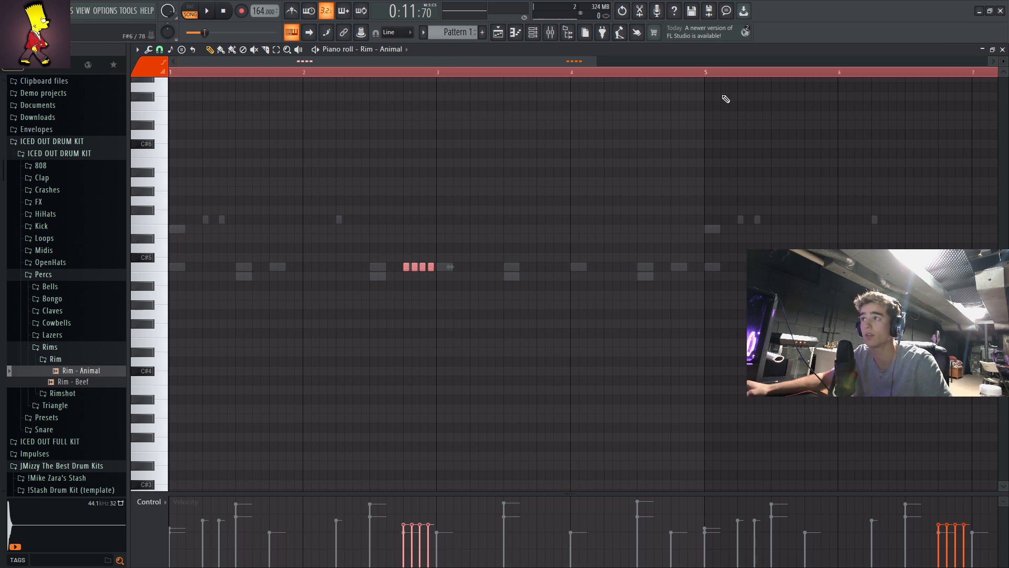
drag(431, 268, 699, 271)
key(space)
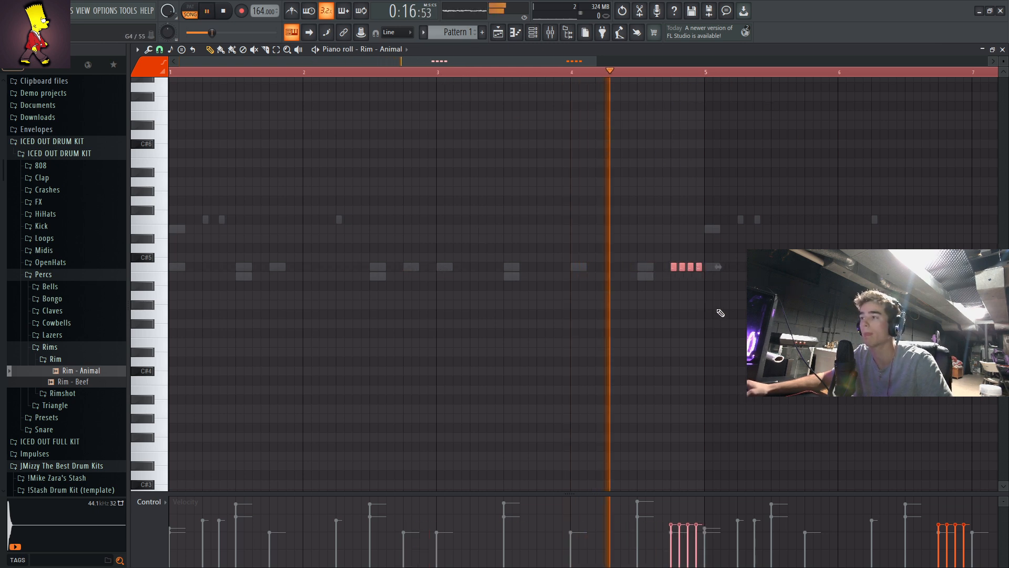
key(space)
- Return the four rim notes from bar 4 to beat 4 of bar 2
drag(698, 268, 431, 268)
click(465, 305)
scroll(462, 79, down, 5)
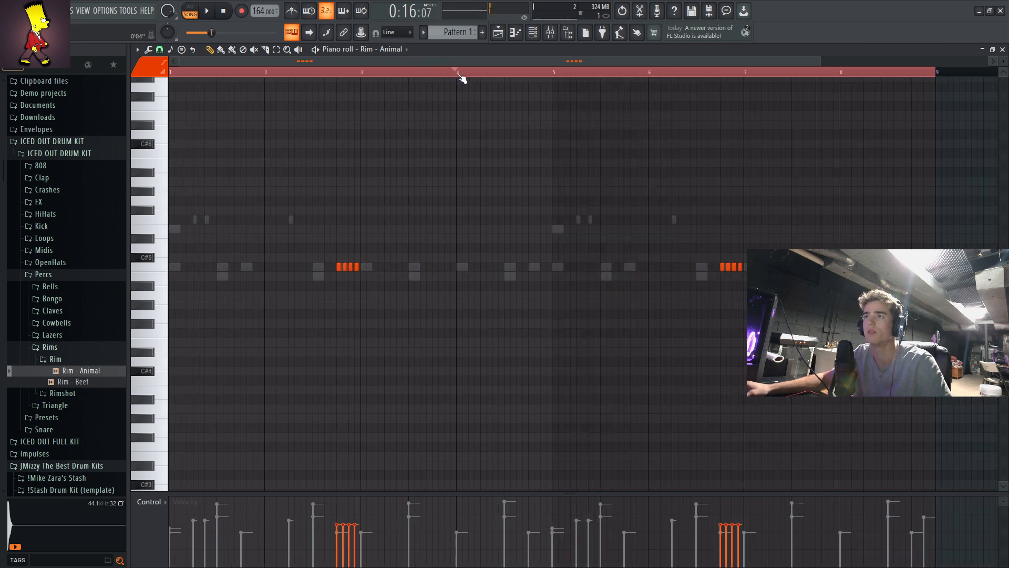
drag(726, 394, 211, 180)
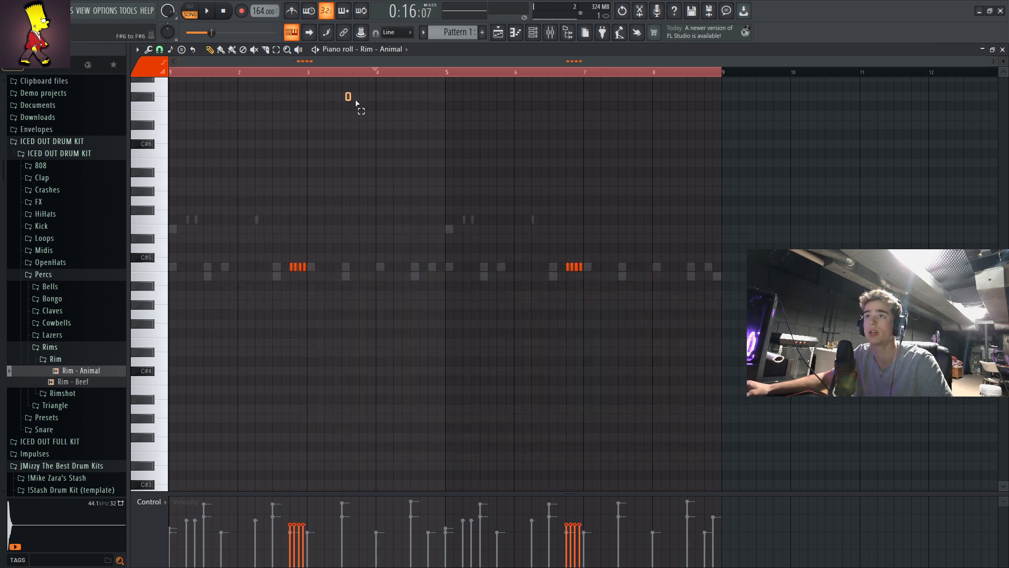
- Audition the Lazer - Boy sample from the Lazers folder and play back the pattern
click(50, 346)
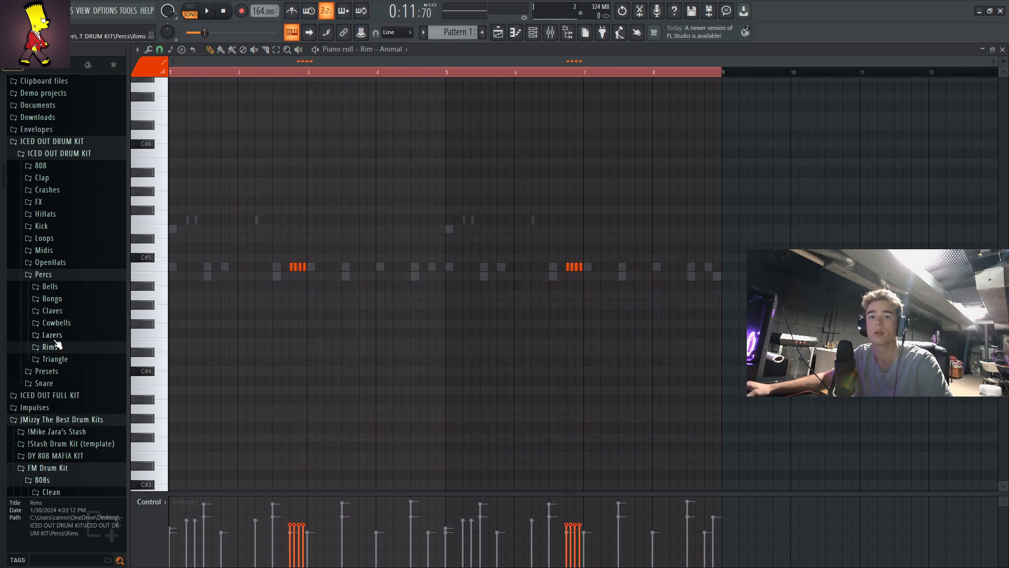
click(52, 335)
click(64, 347)
key(space)
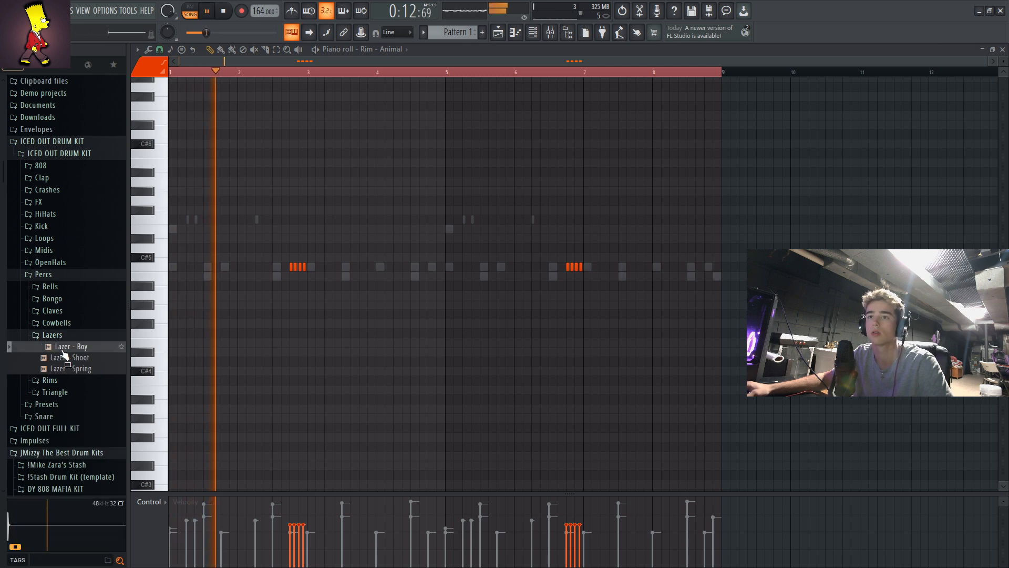
key(space)
- Load Lazer - Boy into a new channel and open its piano roll
right_click(63, 348)
click(77, 357)
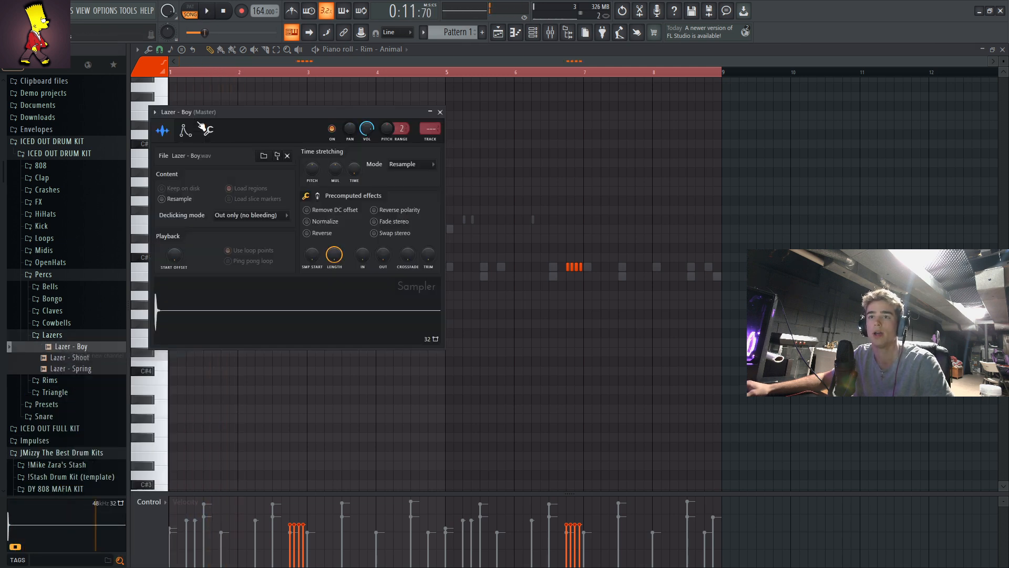
click(161, 124)
- Place two C5 lazer notes in bar 1, on beat 4 and half a beat after it, and play them back
click(304, 267)
key(space)
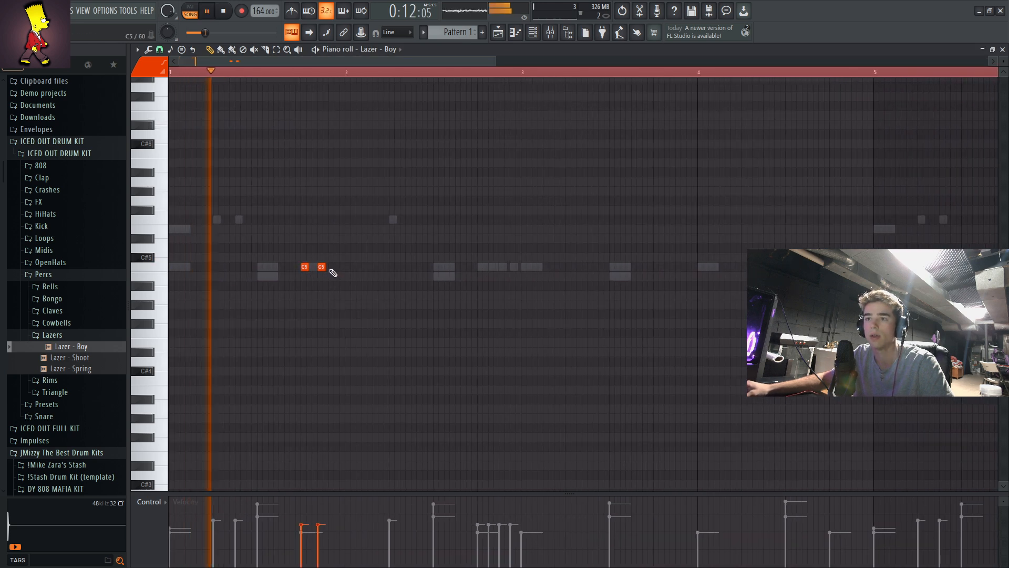
key(space)
key(space)
drag(321, 267, 326, 267)
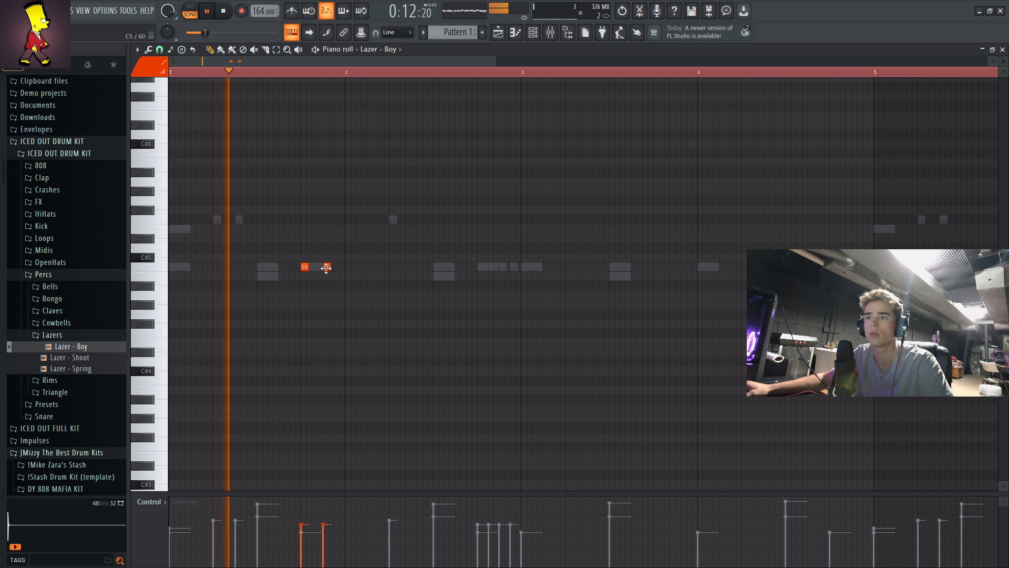
key(space)
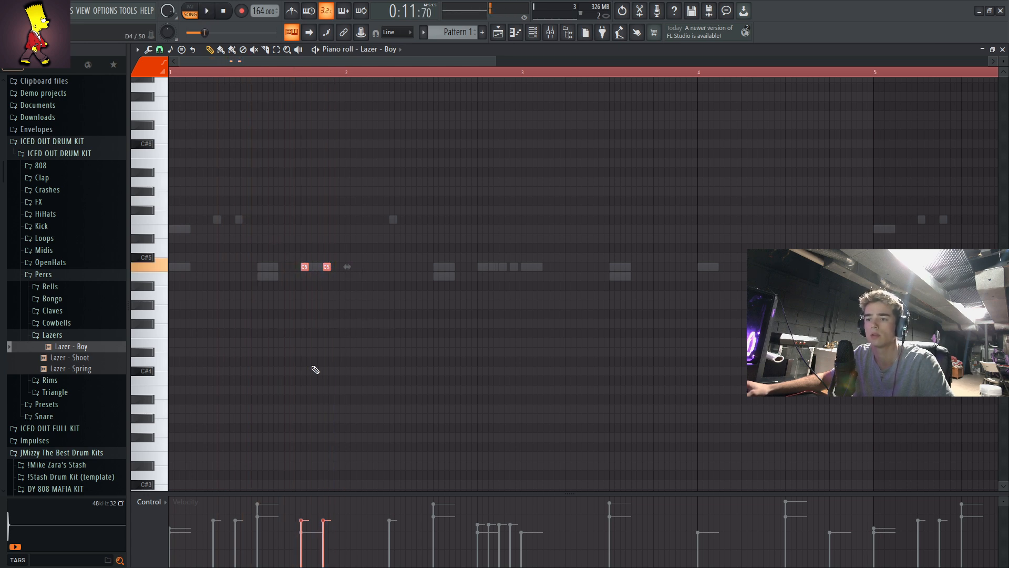
- Copy the two lazer notes to beat 4 of bar 5 and play back the pattern
scroll(351, 114, down, 3)
key(space)
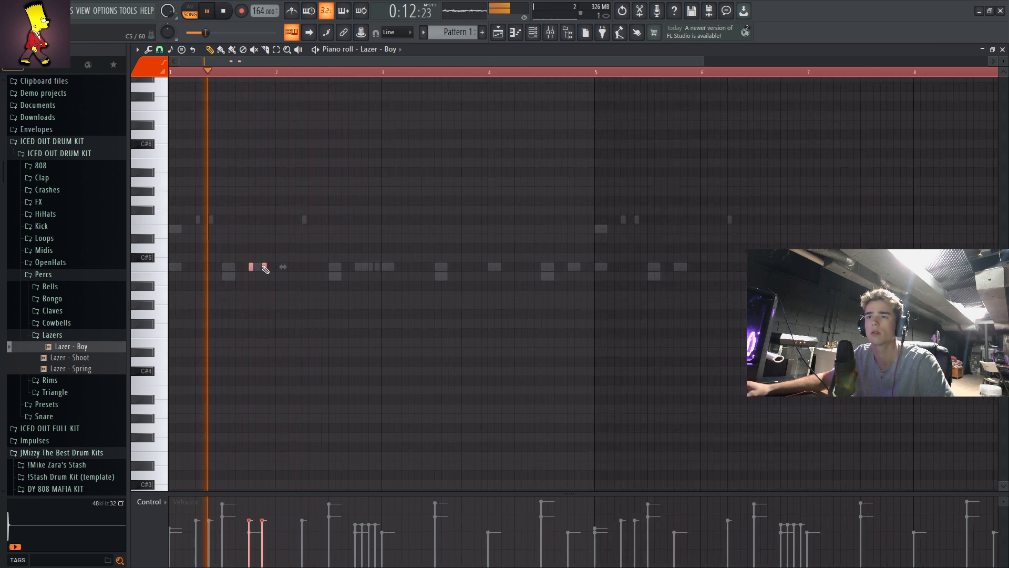
drag(763, 274, 689, 275)
key(space)
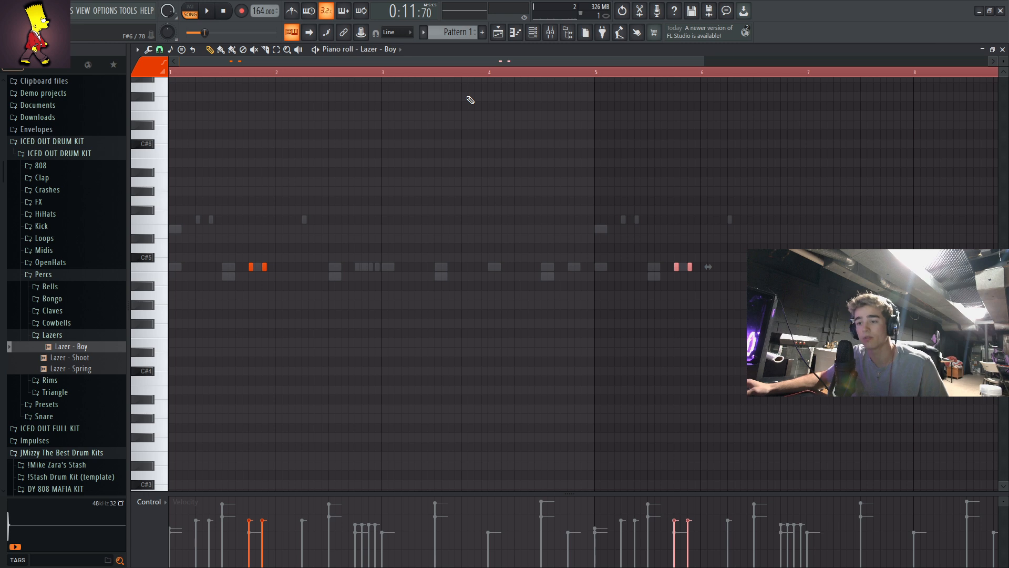
- Collapse the Lazers, Snare and Percs folders of the ICED OUT DRUM KIT
click(85, 337)
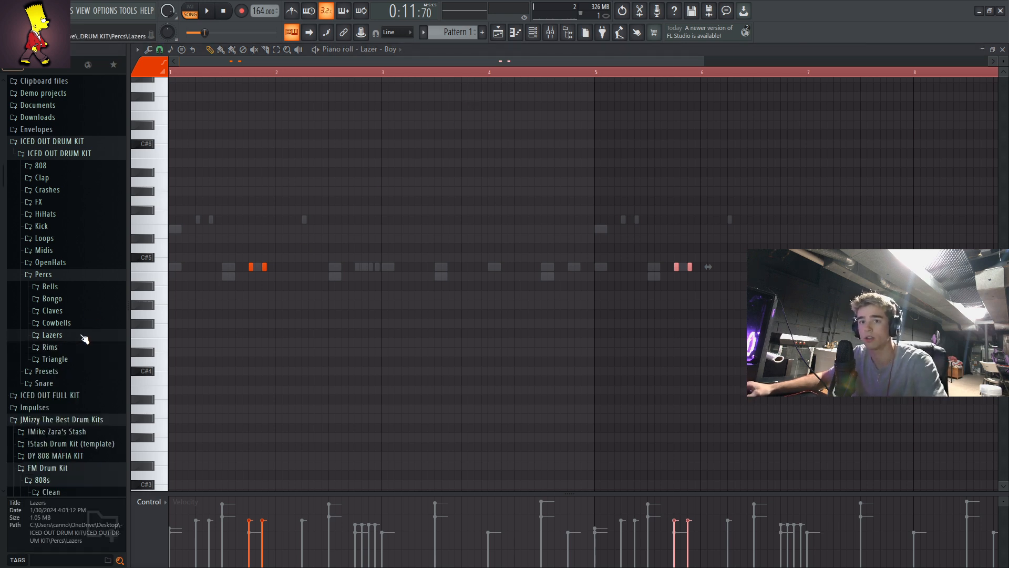
click(70, 360)
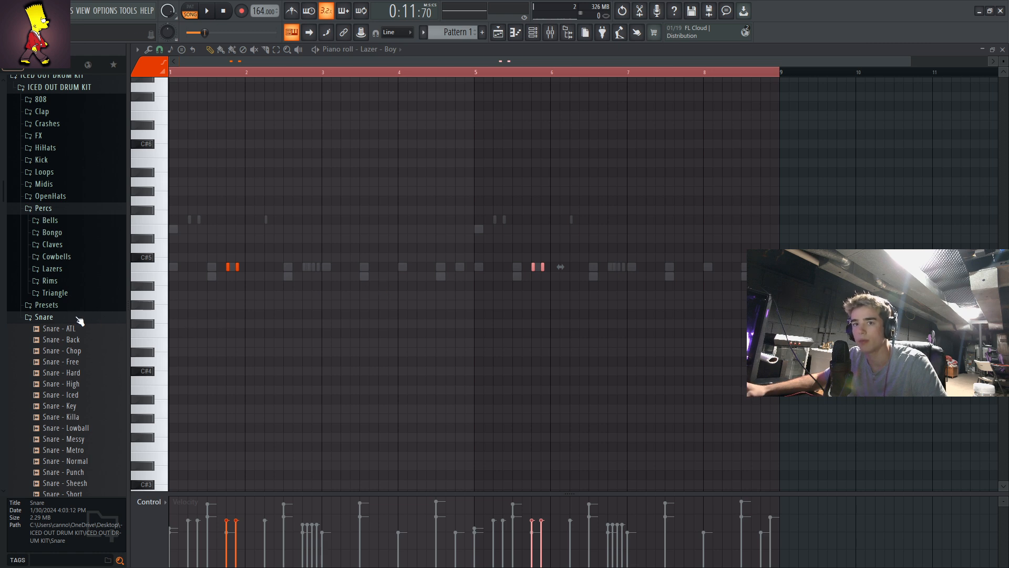
click(79, 318)
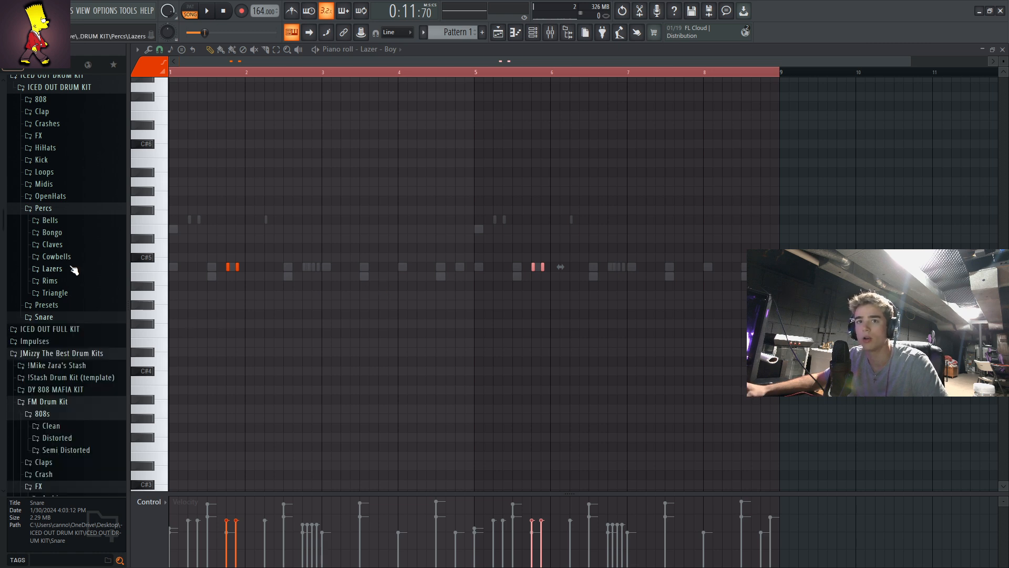
click(53, 208)
scroll(59, 242, up, 3)
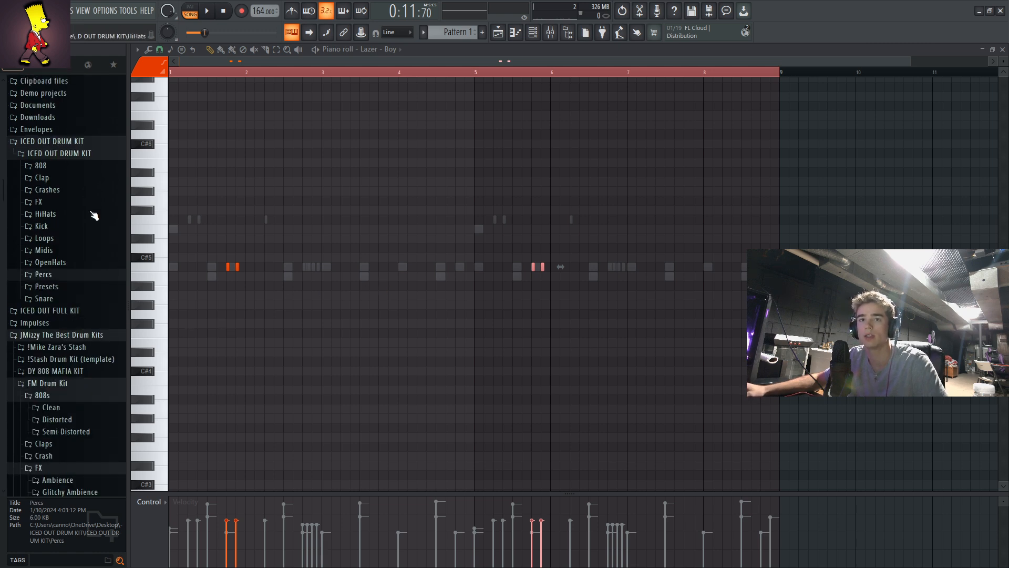
scroll(73, 242, up, 3)
- Audition hi-hats from the HiHats folder over the playing pattern, including Sacred, Stop, Tears, Where, Legend, Shorty and Spin
click(57, 280)
click(75, 371)
key(space)
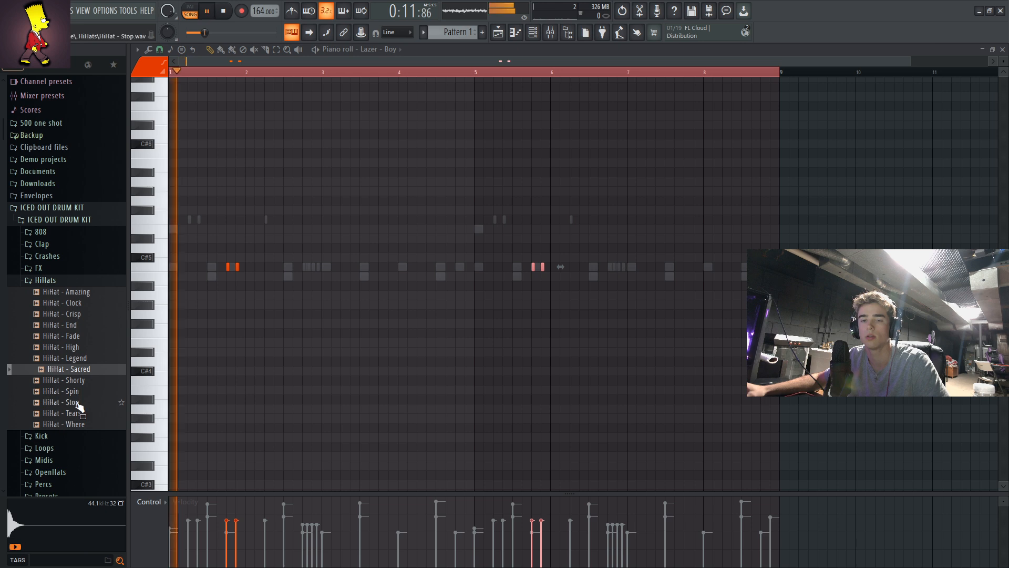
click(77, 403)
click(80, 415)
click(78, 426)
click(78, 392)
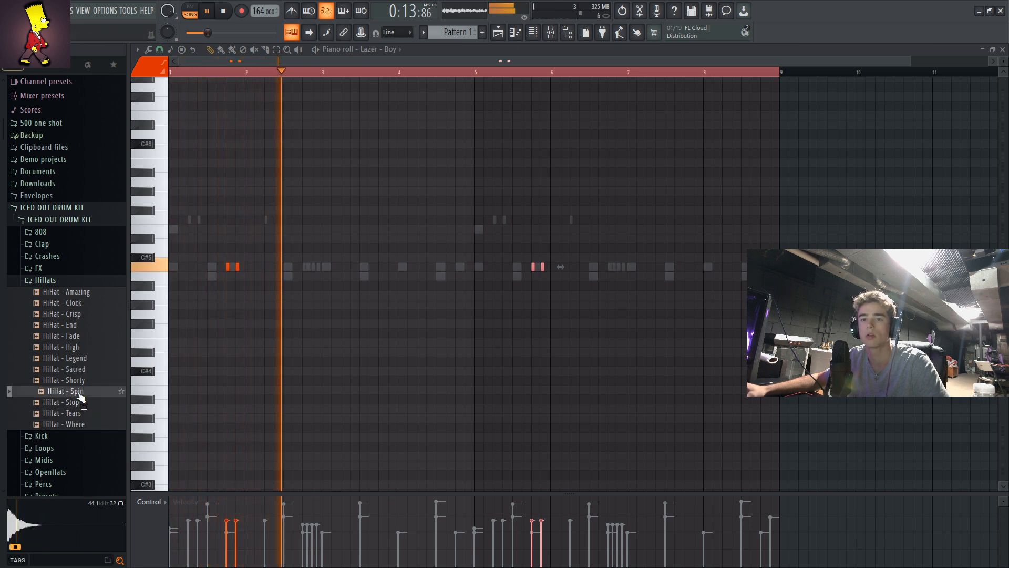
click(79, 358)
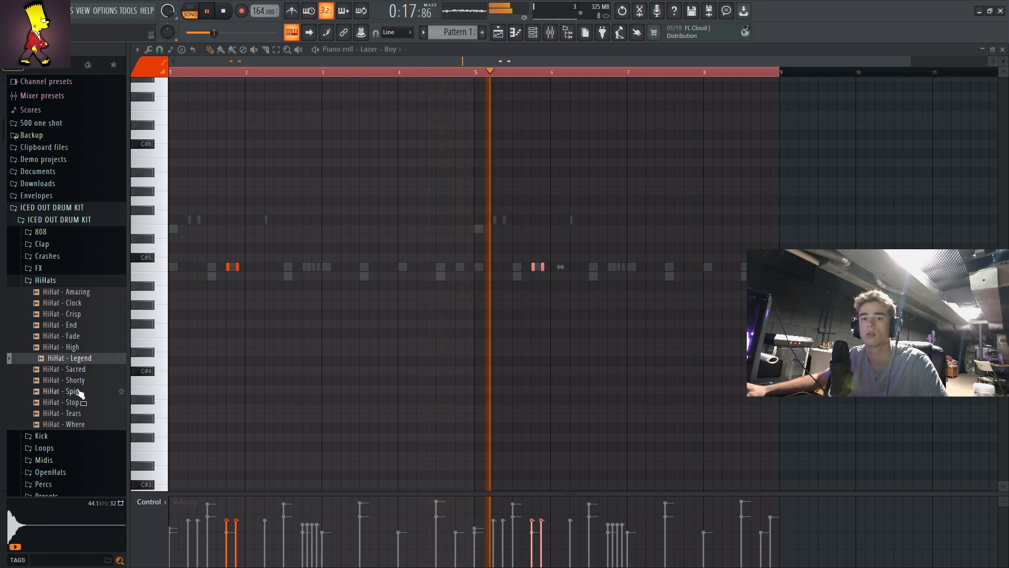
click(79, 381)
click(79, 391)
- Load HiHat - Spin into a new channel
right_click(78, 392)
click(155, 354)
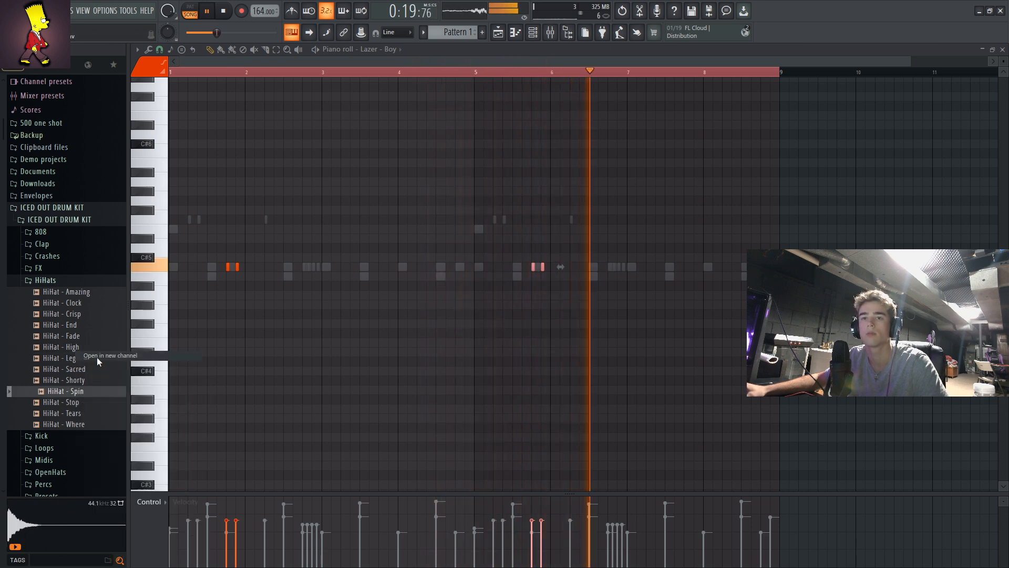
click(454, 126)
- Fill the HiHat - Spin channel with a note every two steps across the eight bars and open its piano roll
click(533, 32)
key(space)
click(851, 94)
click(368, 49)
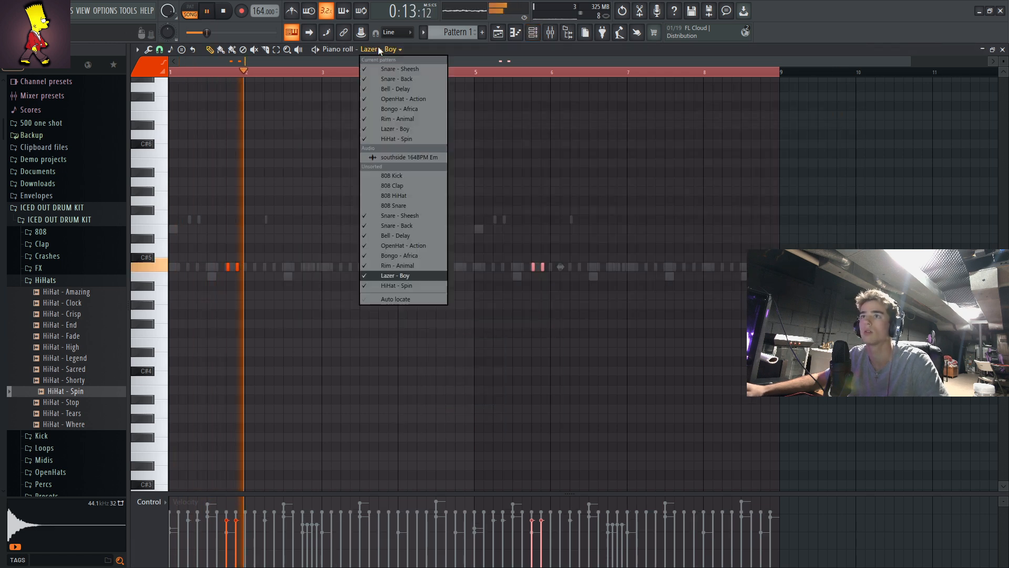
click(395, 285)
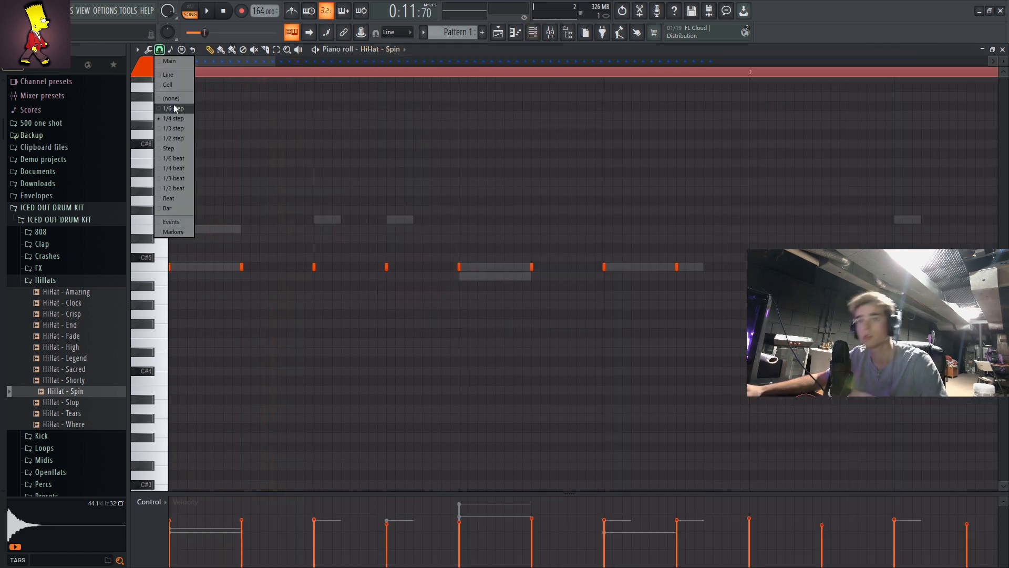
- Set snapping to 1/6 step and build a fast lower-pitched hi-hat roll with rising velocities leading into beat 3 of bar 1
click(176, 109)
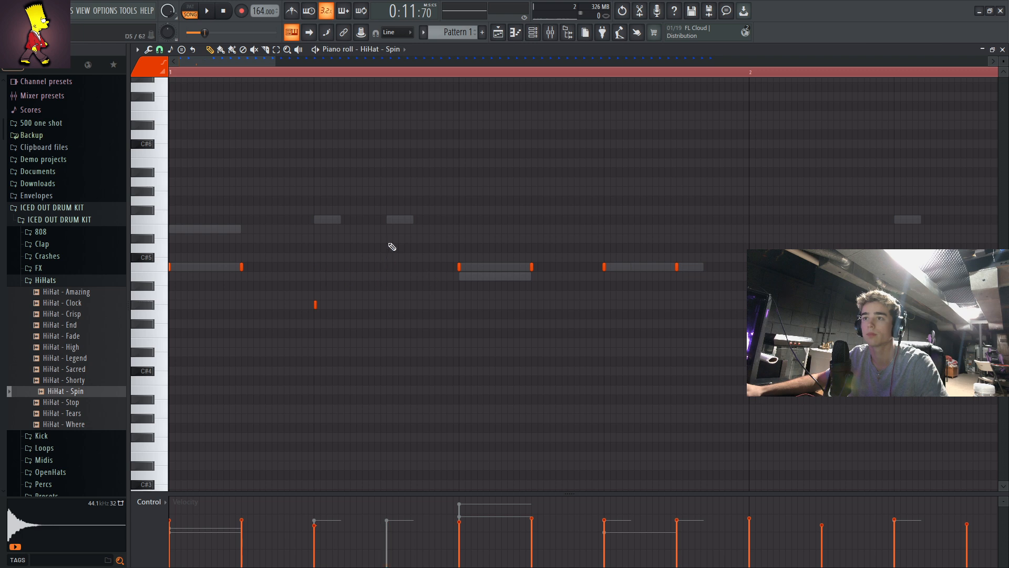
key(space)
key(space)
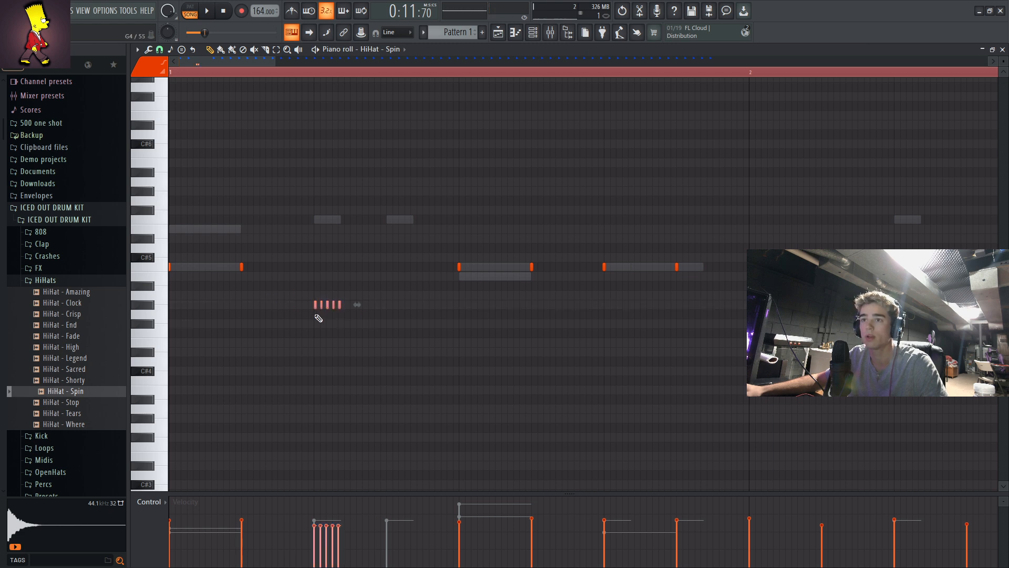
drag(329, 308, 392, 313)
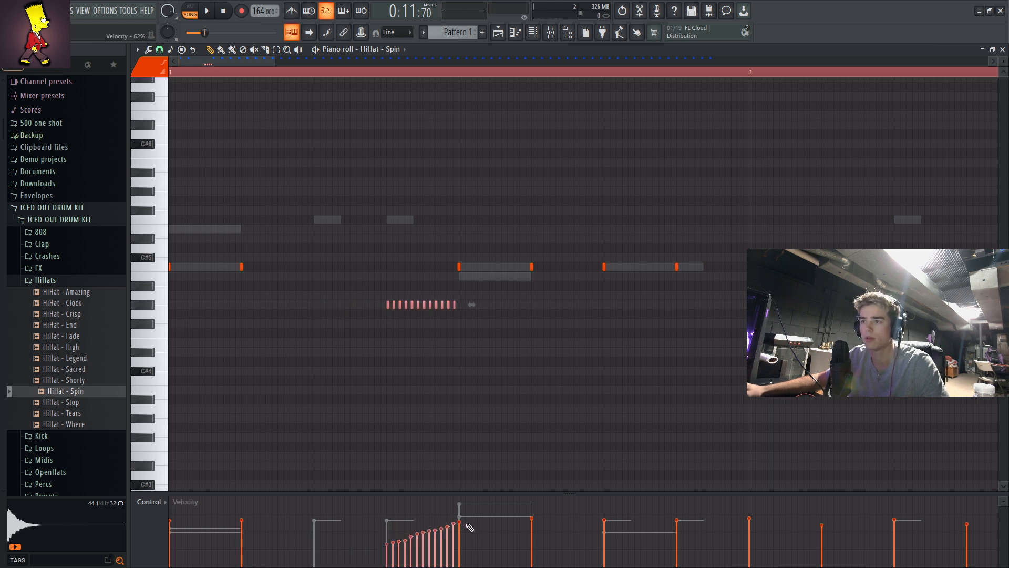
key(space)
scroll(461, 78, down, 2)
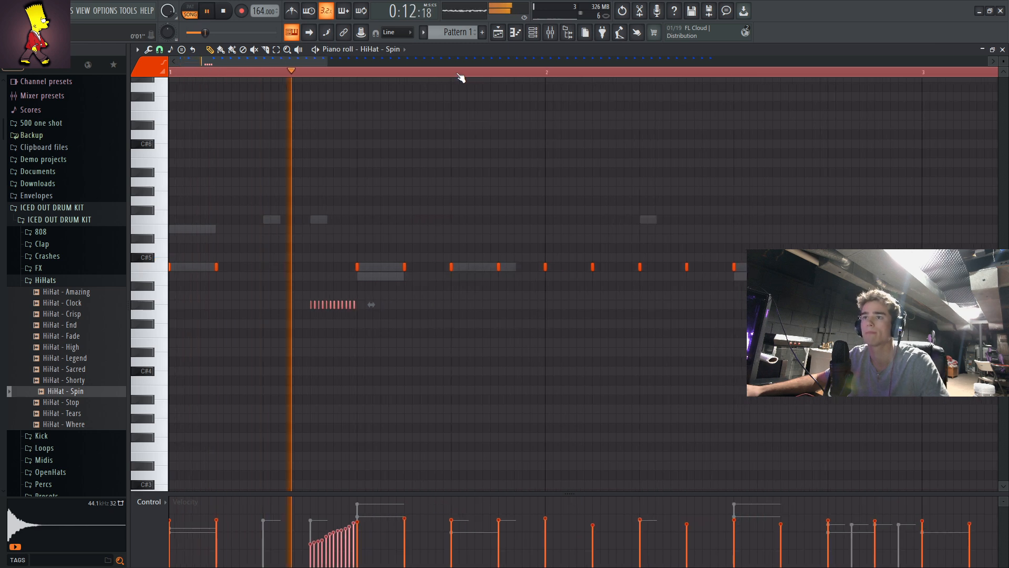
key(space)
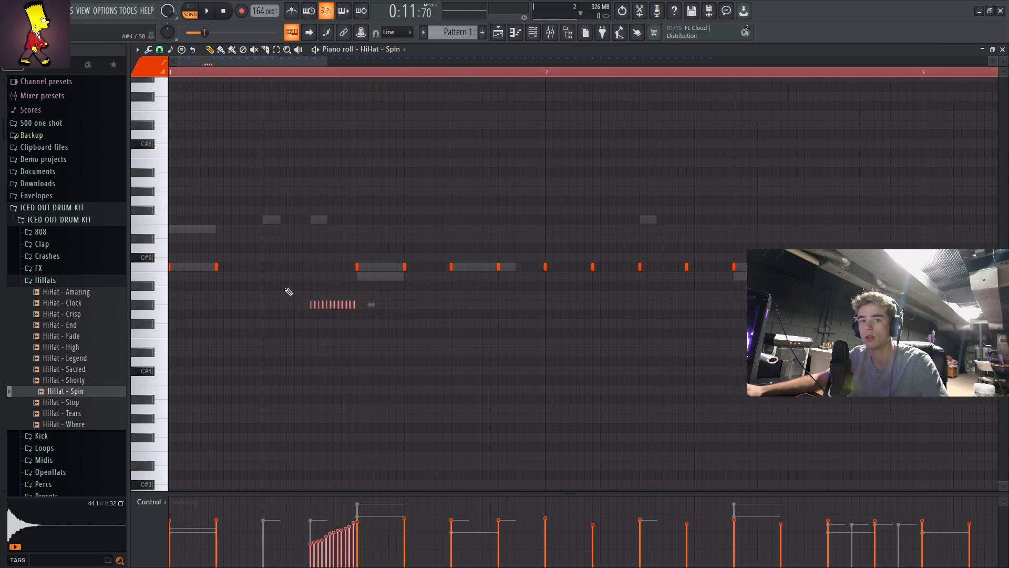
- Transpose the hi-hat roll down one semitone to G4 while the pattern plays
key(space)
key(shift+Down)
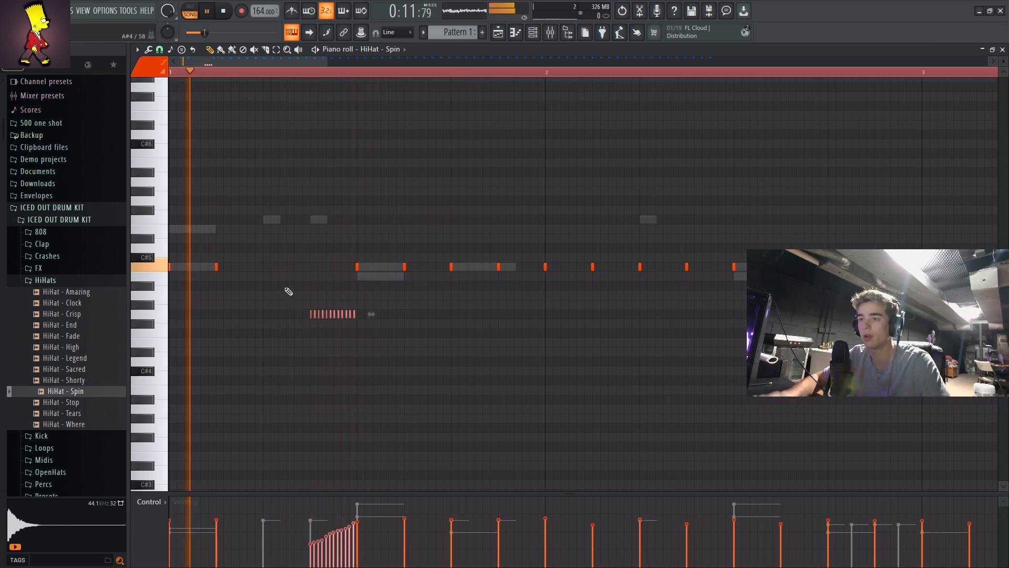
key(space)
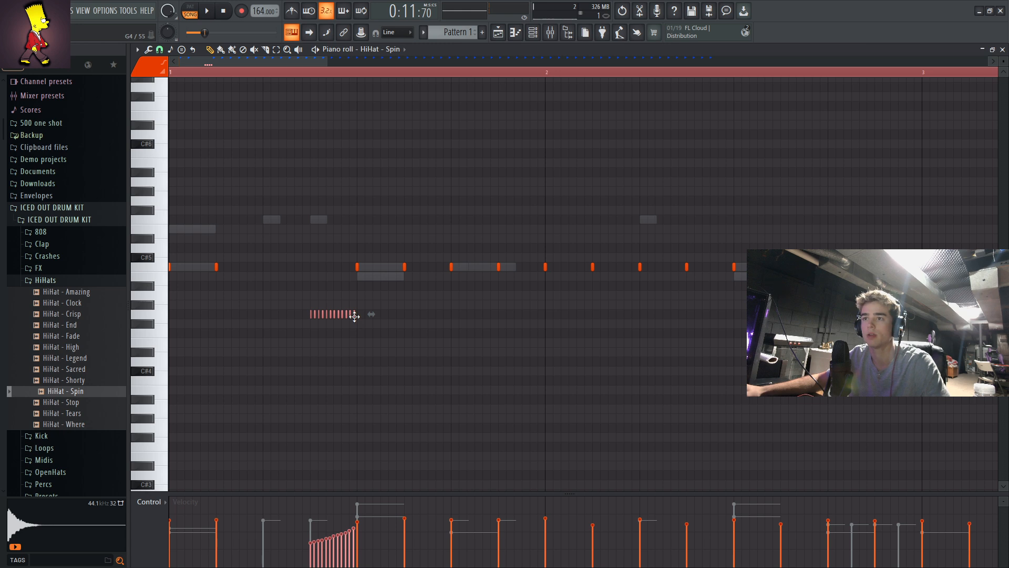
- Move the G4 roll to the last eighth of bar 1 and restore plain C5 hits in the two empty slots from beat 2
drag(354, 315, 547, 314)
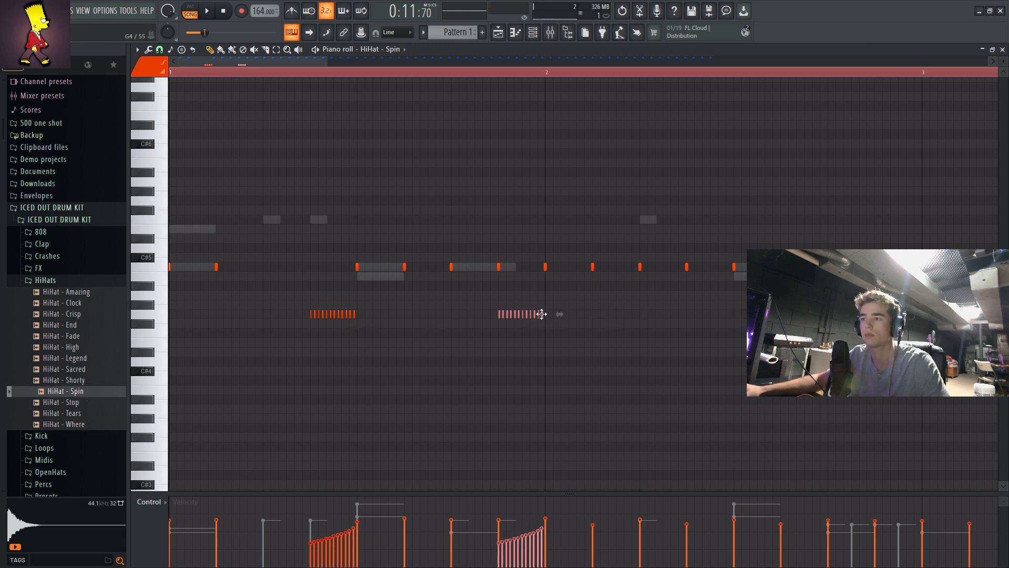
drag(387, 324, 135, 287)
key(Delete)
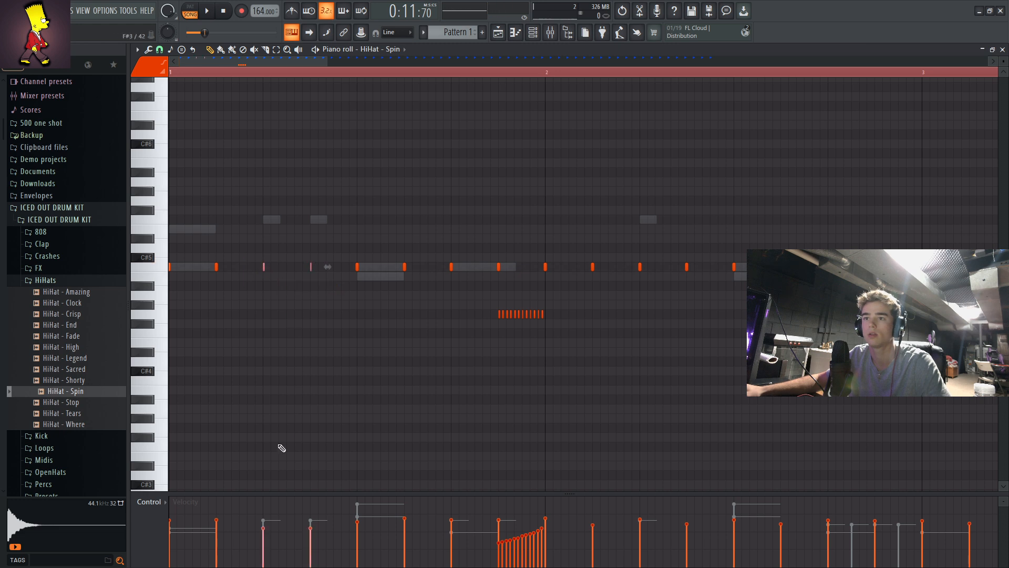
key(space)
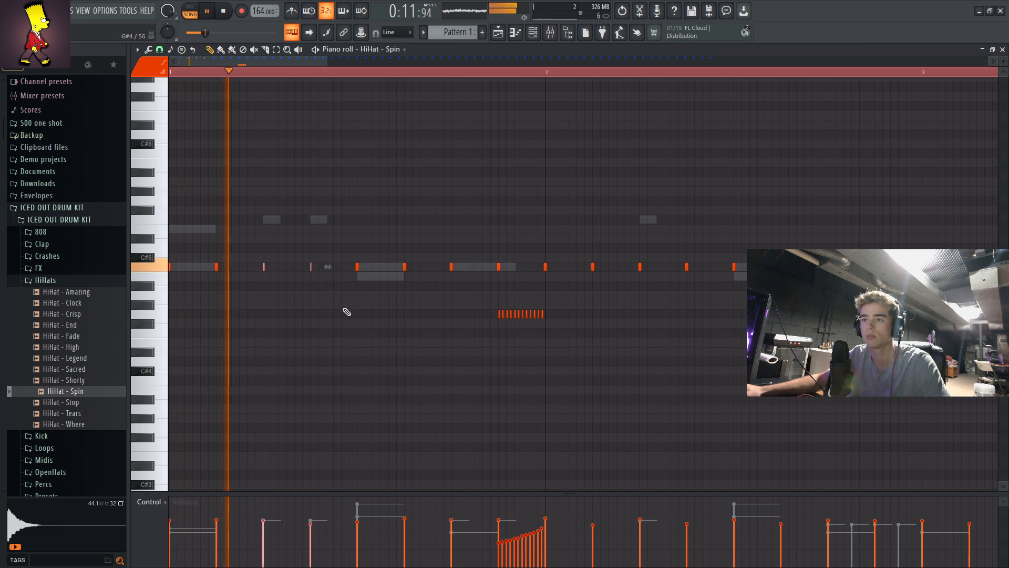
key(space)
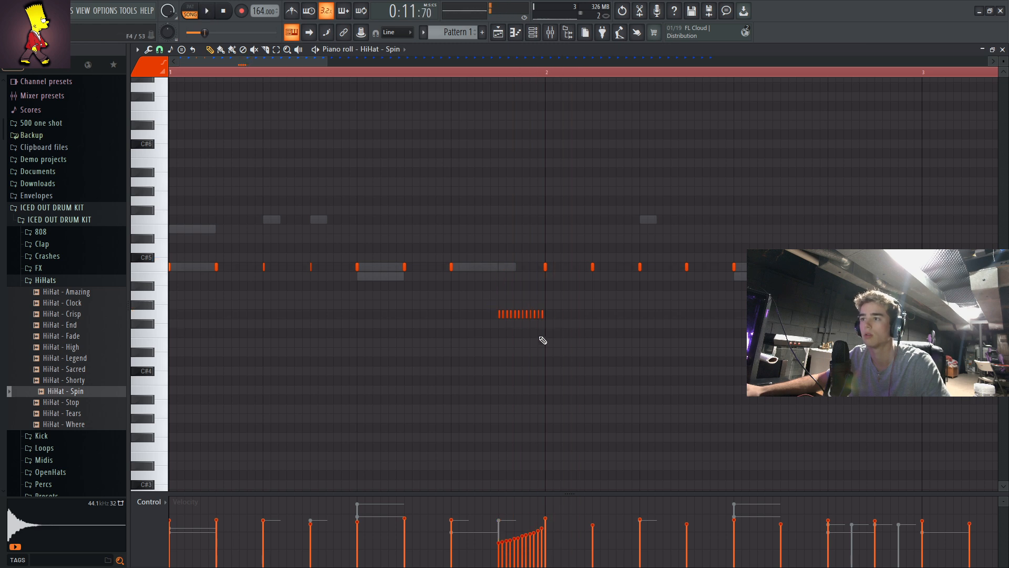
- Try the G4 roll on beat 4 of bar 1 with a plain C5 hit after it, and play the pattern
drag(570, 338, 458, 291)
key(space)
key(space)
drag(499, 313, 453, 311)
drag(501, 184, 648, 314)
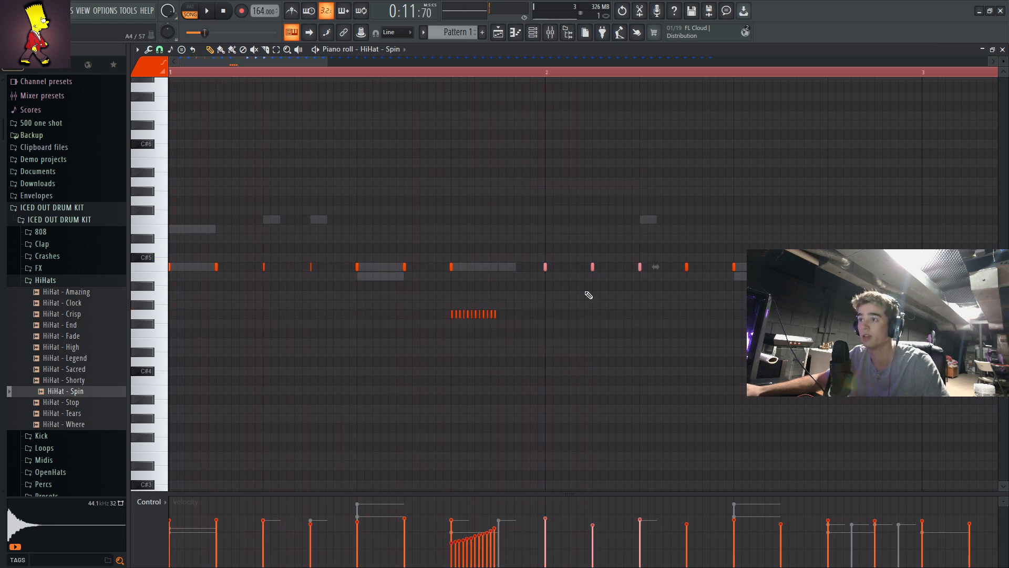
click(501, 270)
key(space)
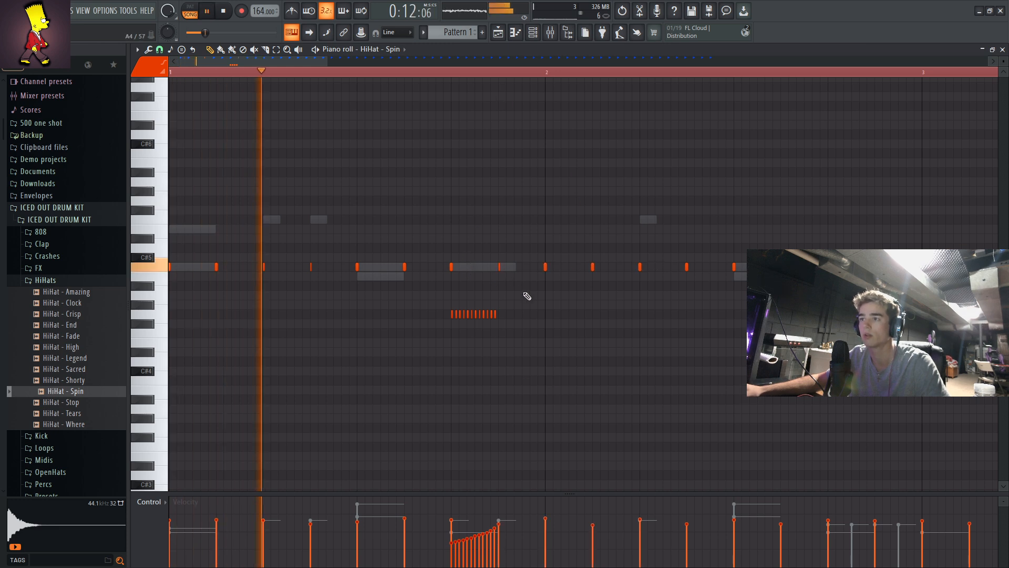
key(space)
- Move the G4 roll back to just before beat 3 of bar 1, with plain C5 hits from beat 4 and none above the roll
right_click(452, 267)
key(space)
right_click(500, 266)
key(space)
drag(544, 369, 439, 302)
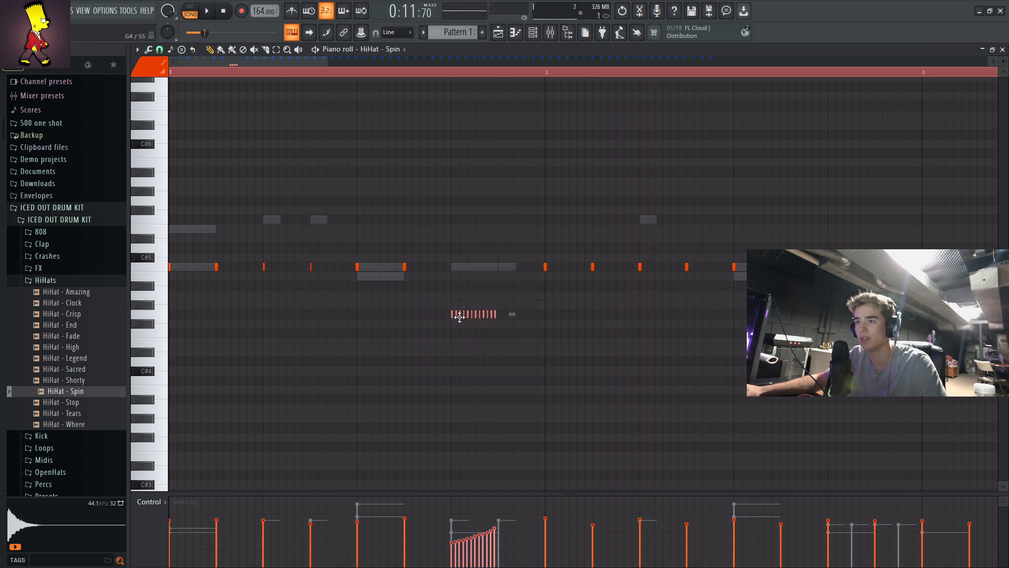
drag(460, 316, 317, 321)
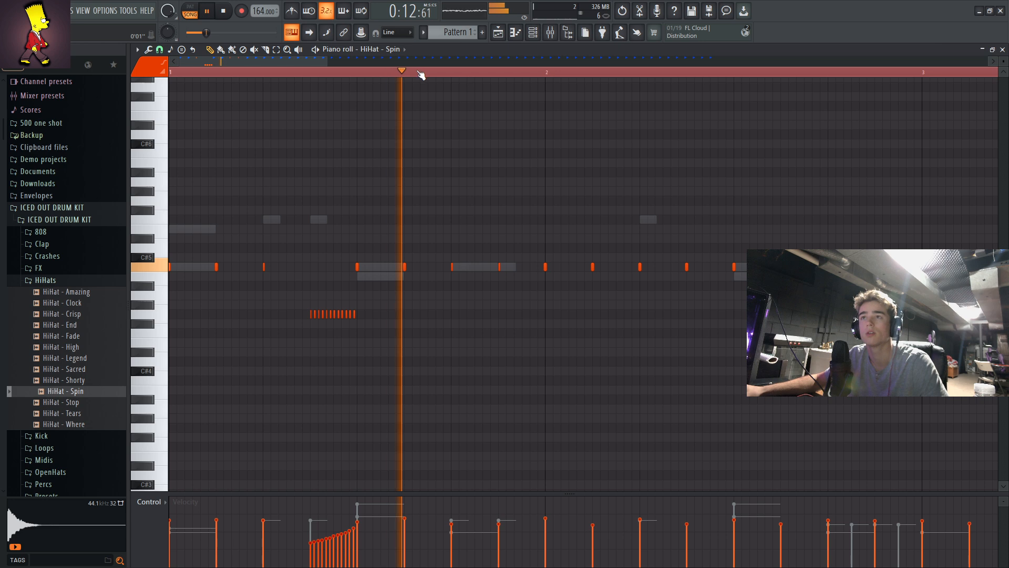
scroll(420, 74, down, 3)
right_click(303, 269)
key(space)
key(space)
- Try a copy of the G4 roll near the end of bar 2 and listen to it
scroll(386, 76, down, 1)
scroll(386, 76, down, 1)
drag(368, 375, 188, 275)
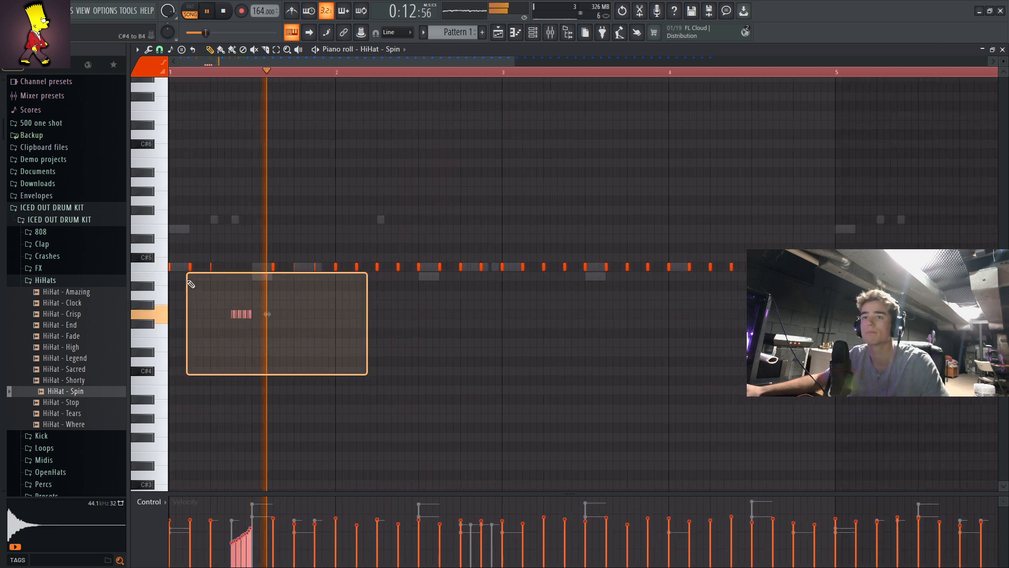
drag(240, 316, 470, 315)
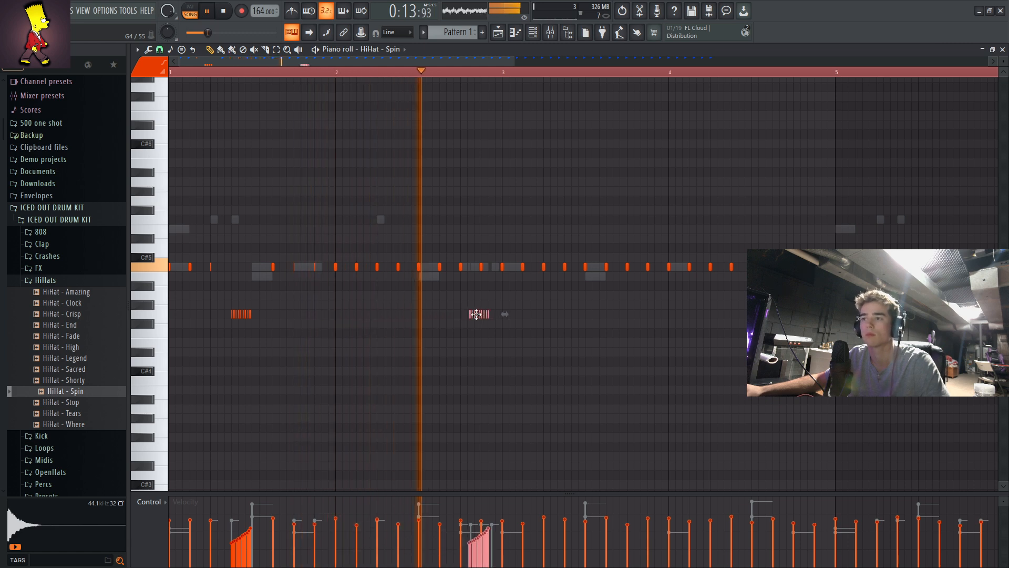
key(space)
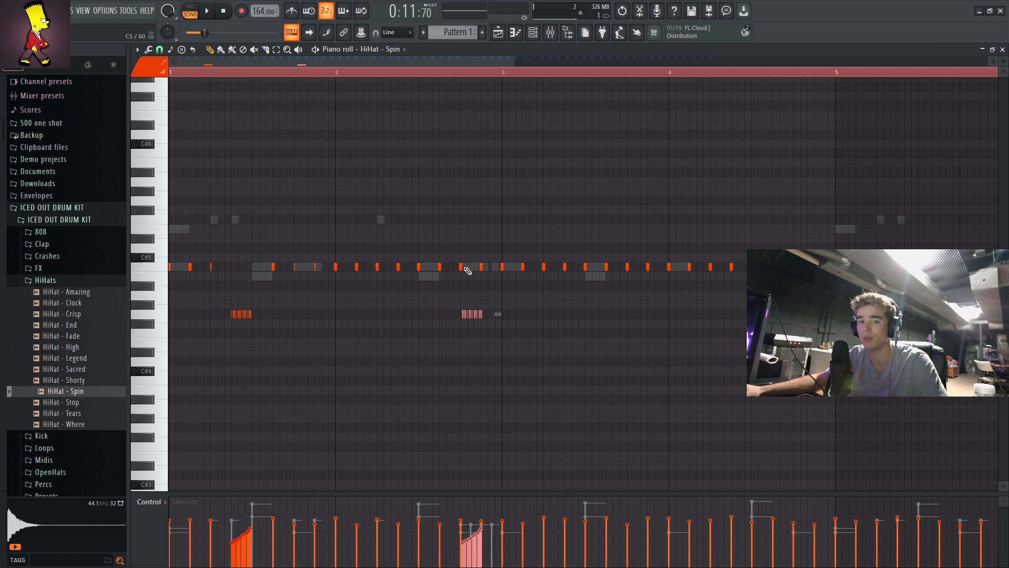
key(space)
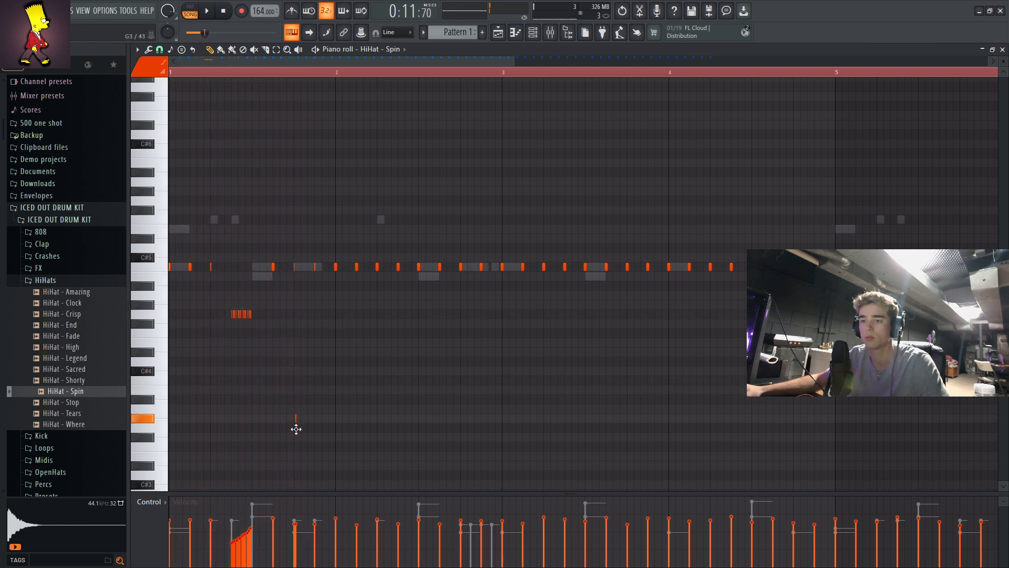
- Layer two low G3 hi-hat hits under the last two C5 hits of bar 1 and play the pattern
key(space)
drag(296, 429, 287, 409)
click(316, 420)
key(space)
key(space)
key(space)
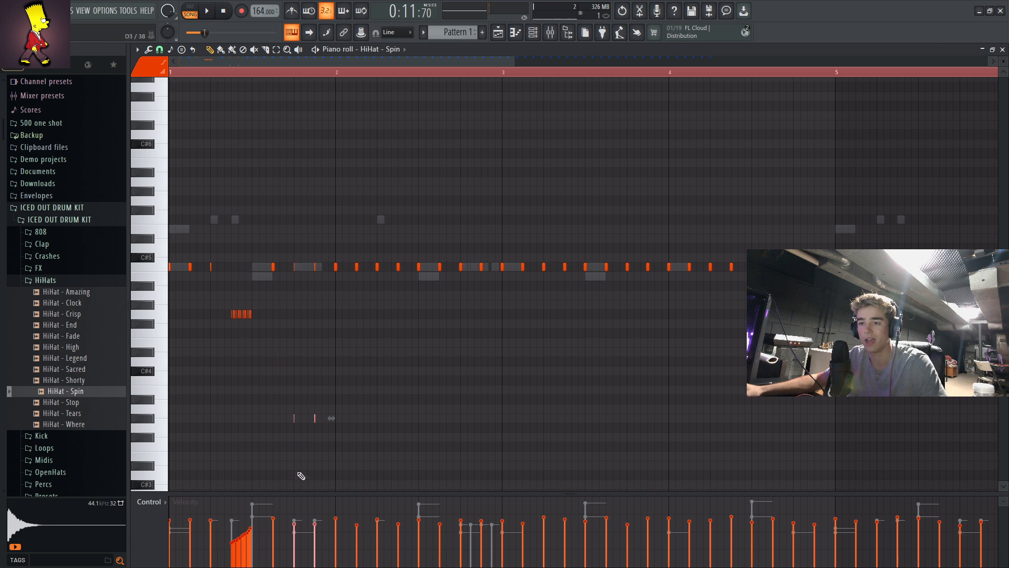
key(space)
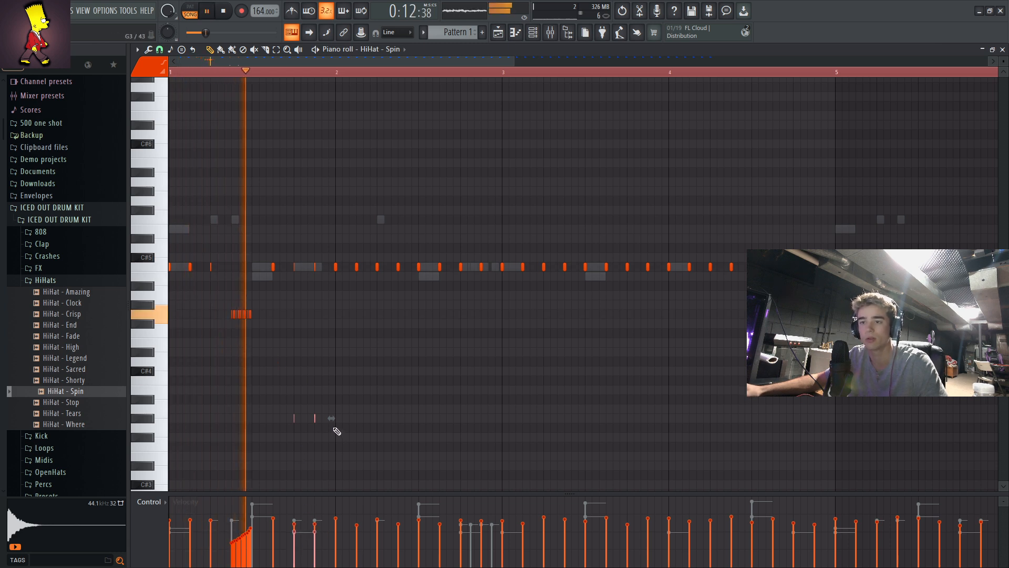
key(space)
key(space)
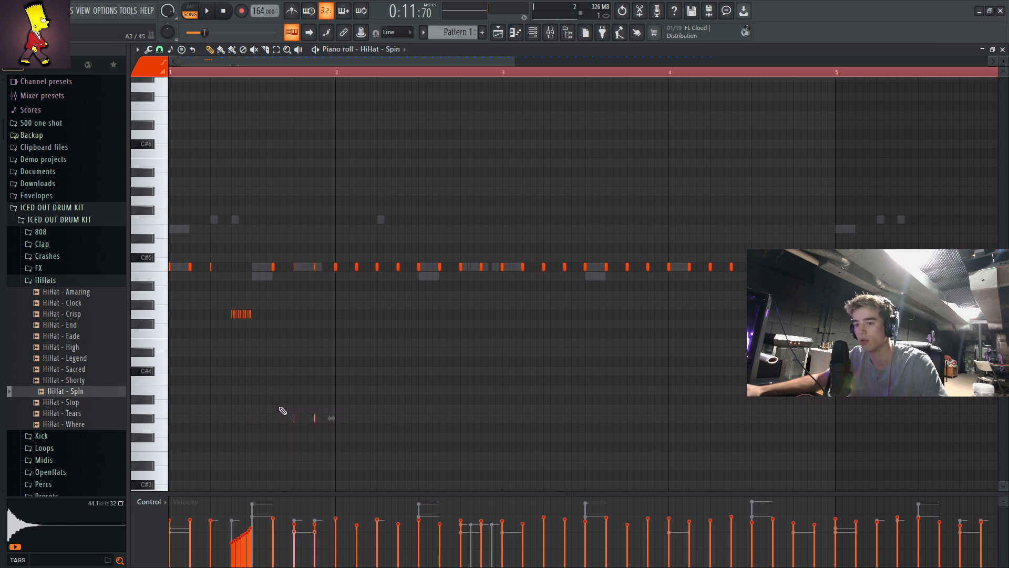
key(space)
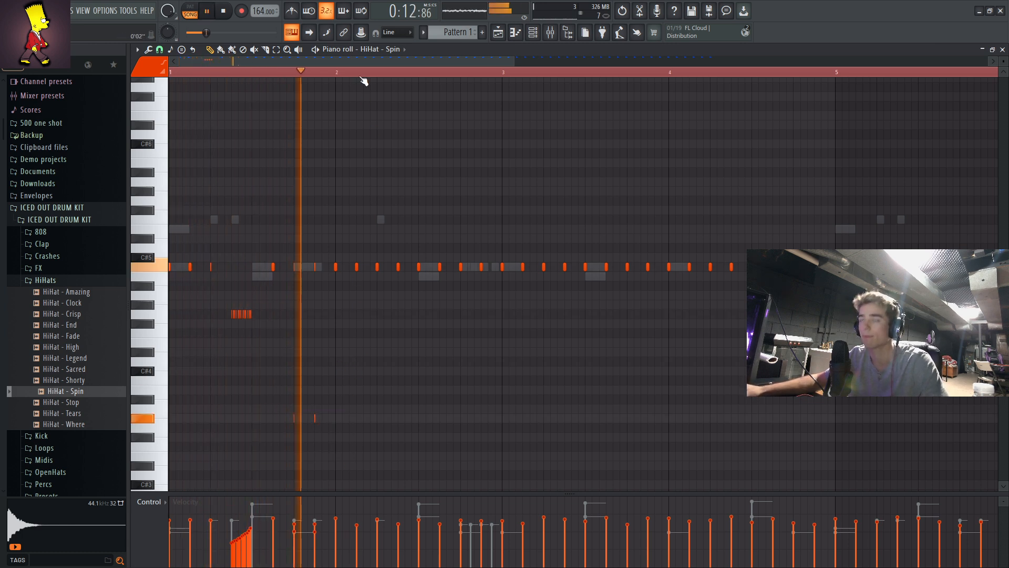
- Add three rapid G4 hi-hat notes at the start of bar 2, checking them against playback
click(337, 419)
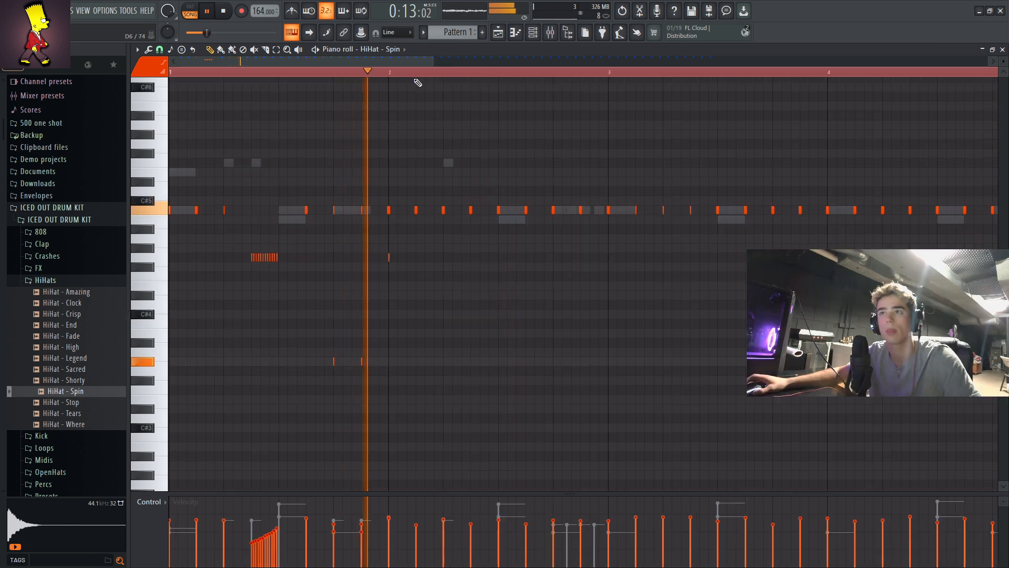
scroll(411, 75, up, 3)
key(space)
click(363, 74)
key(space)
key(space)
click(370, 258)
key(space)
key(space)
click(374, 259)
key(space)
key(space)
key(space)
key(space)
key(space)
key(space)
key(space)
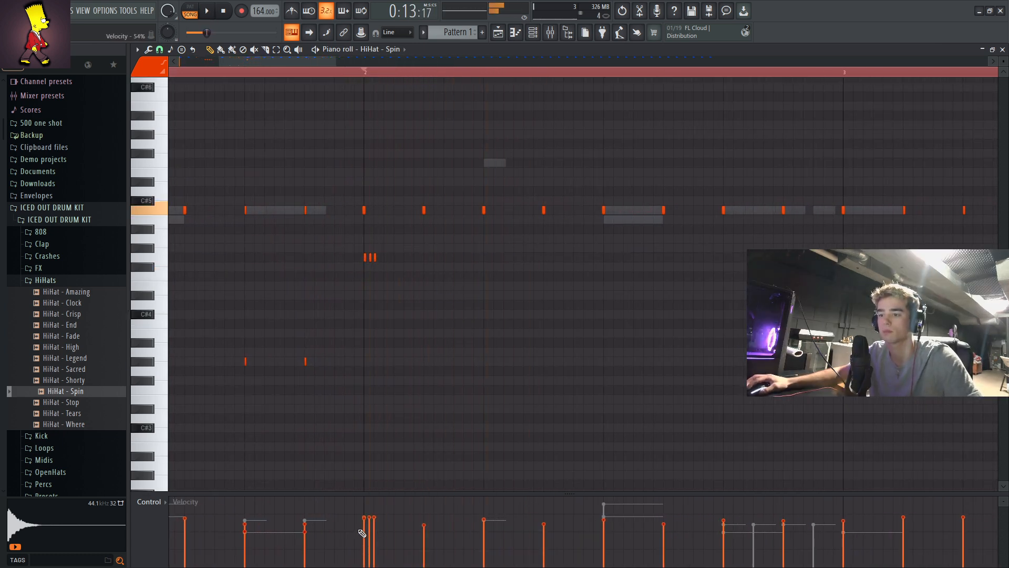
- Extend the G4 roll at bar 2 to five notes with falling velocities and play it back
key(space)
click(384, 258)
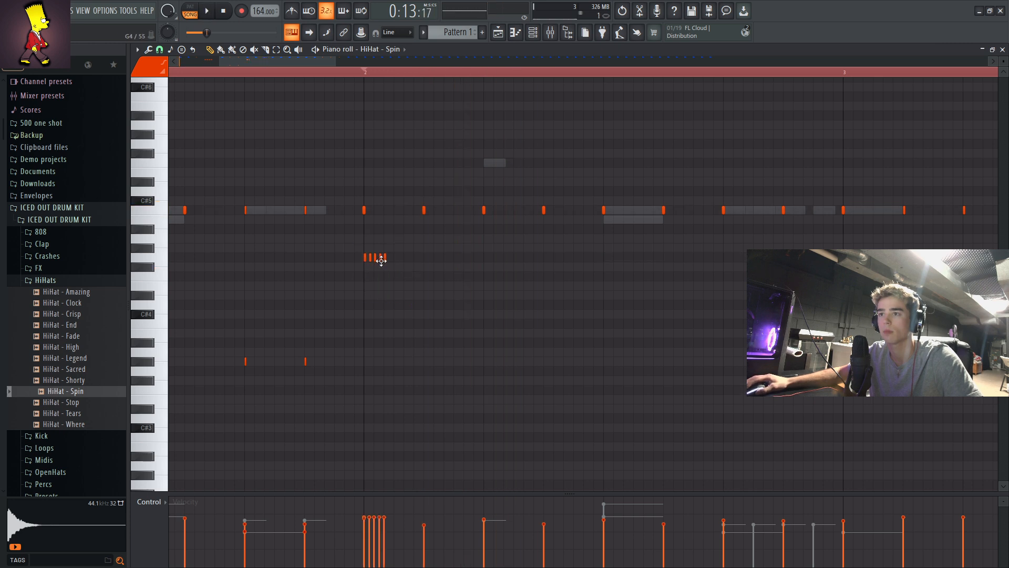
key(space)
key(space)
key(space)
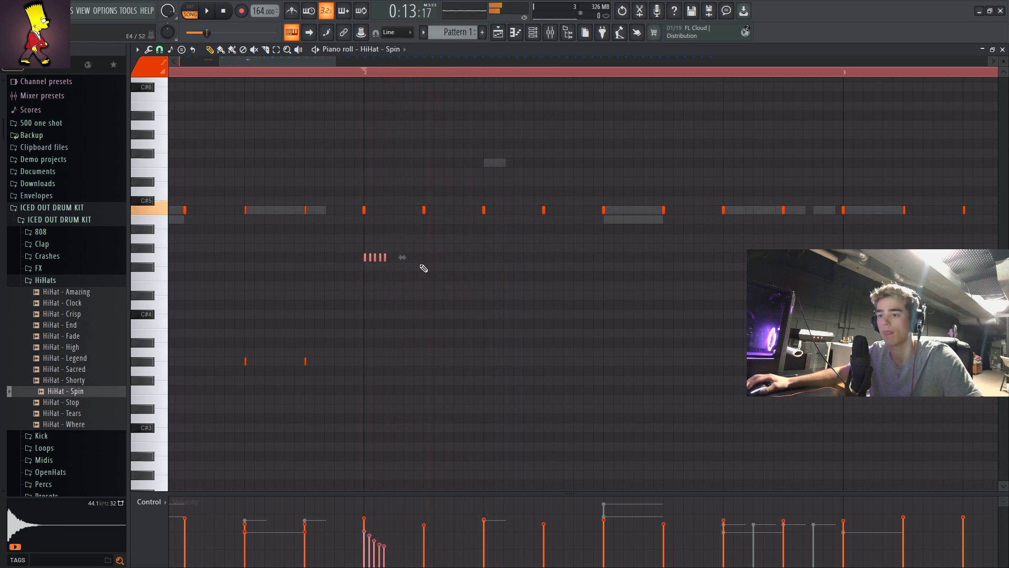
scroll(409, 157, down, 2)
key(space)
key(space)
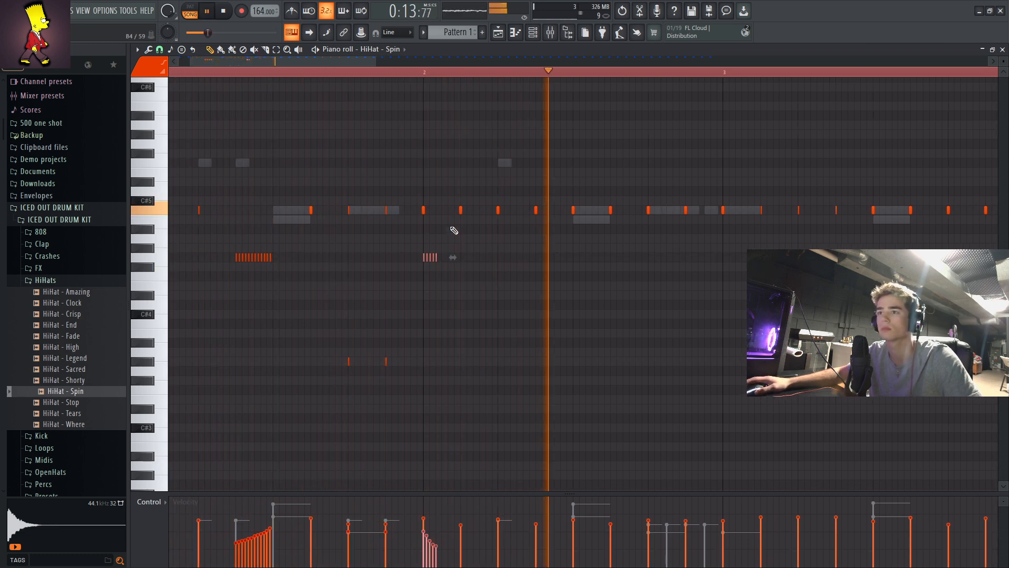
key(space)
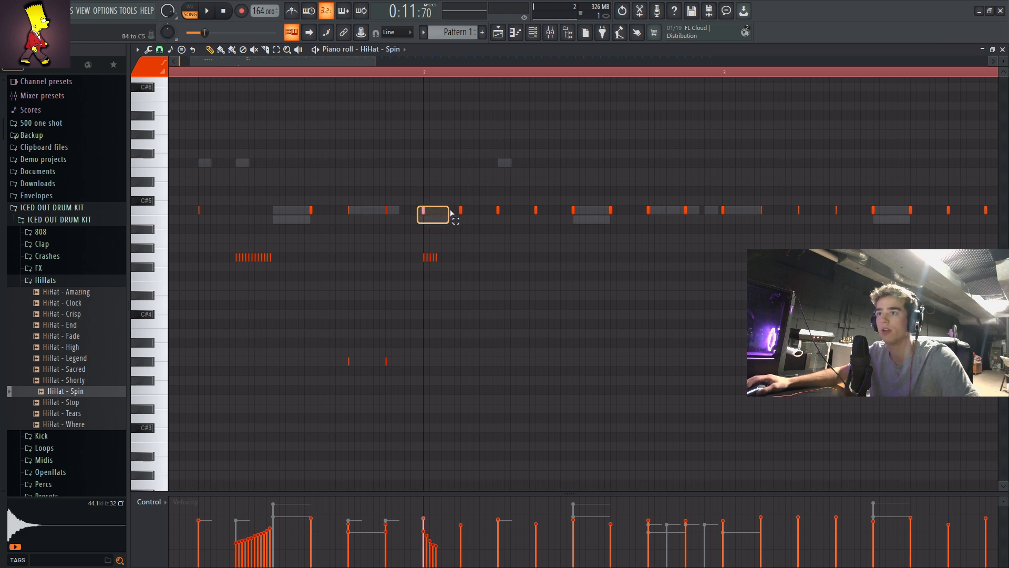
- Select the five-note roll at the start of bar 2, enlarge the velocity lane and play the pattern
drag(427, 277, 407, 244)
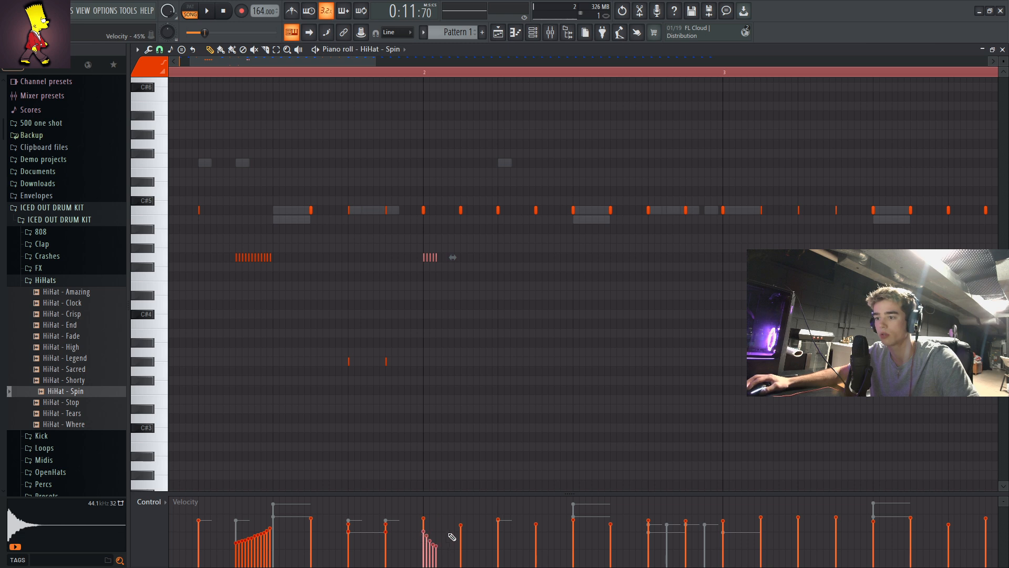
drag(435, 495, 438, 441)
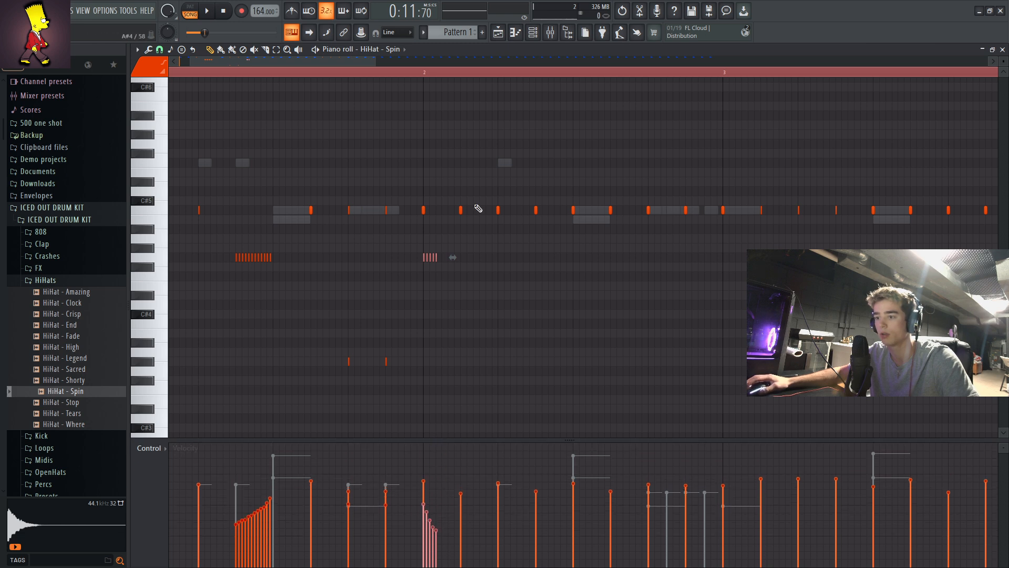
scroll(275, 83, left, 1)
key(space)
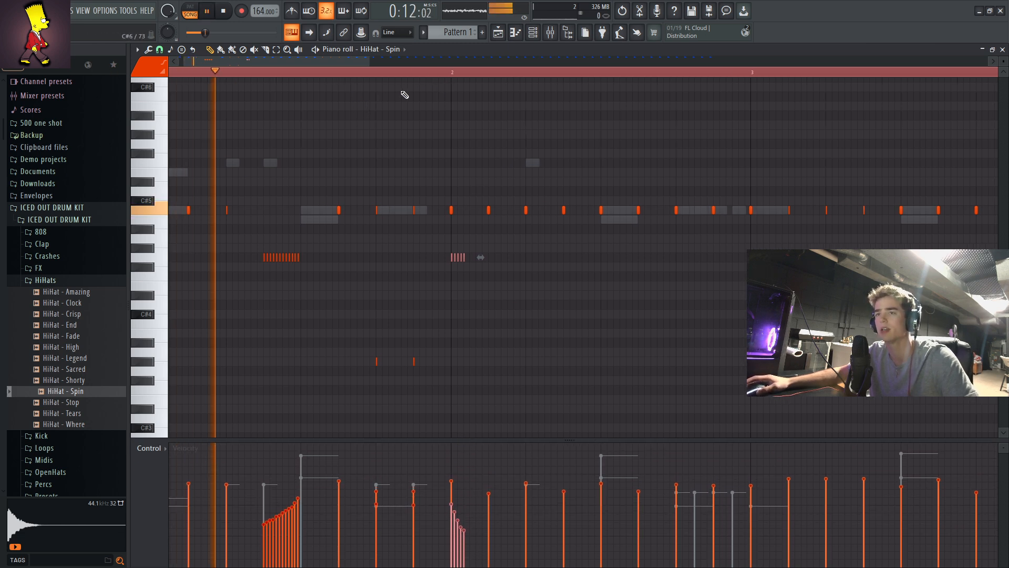
- Copy the five-note G4 roll to the next eighth of bar 2, pitched down to D#4
drag(548, 363, 443, 257)
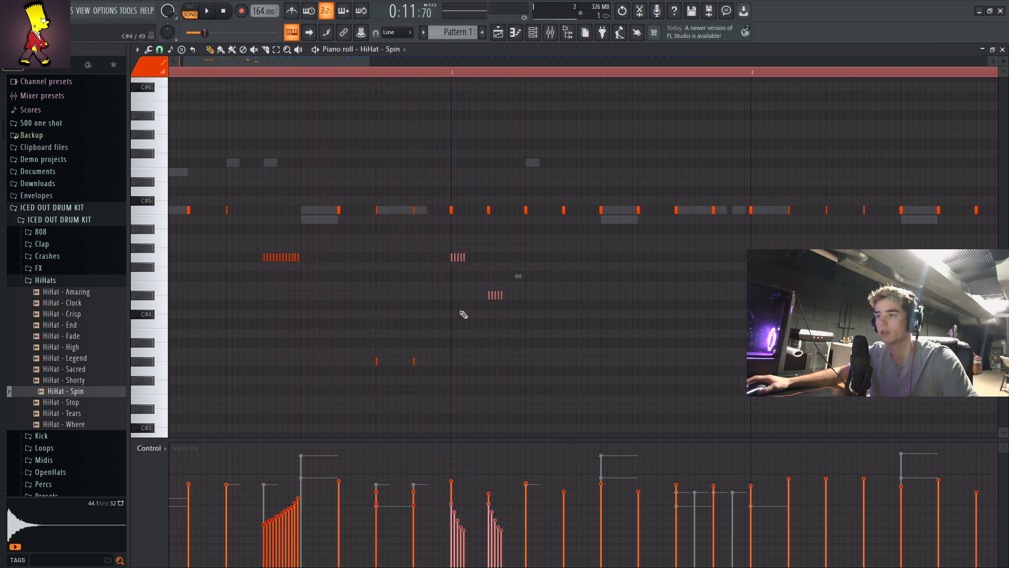
drag(437, 254, 483, 260)
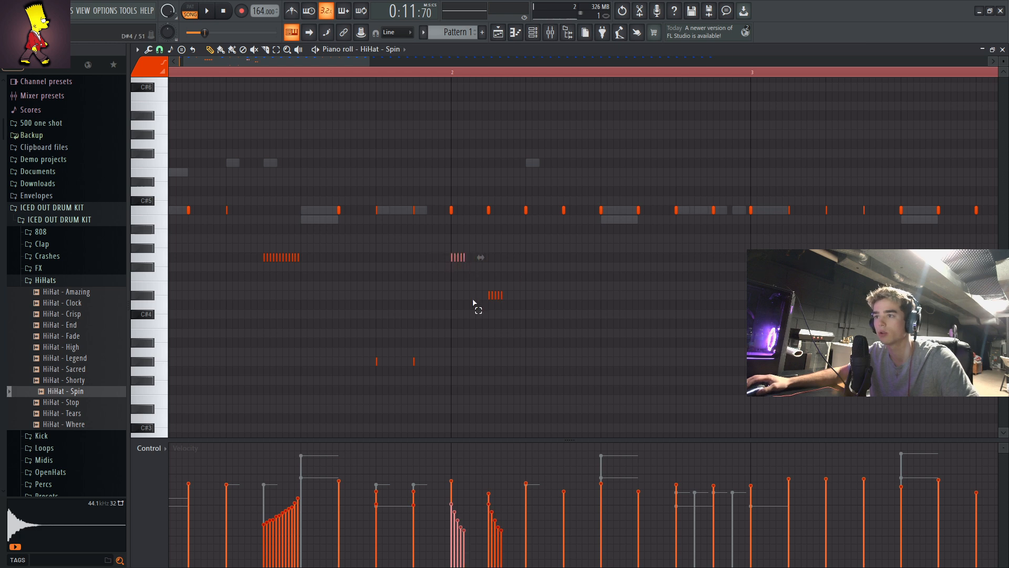
drag(474, 300, 563, 304)
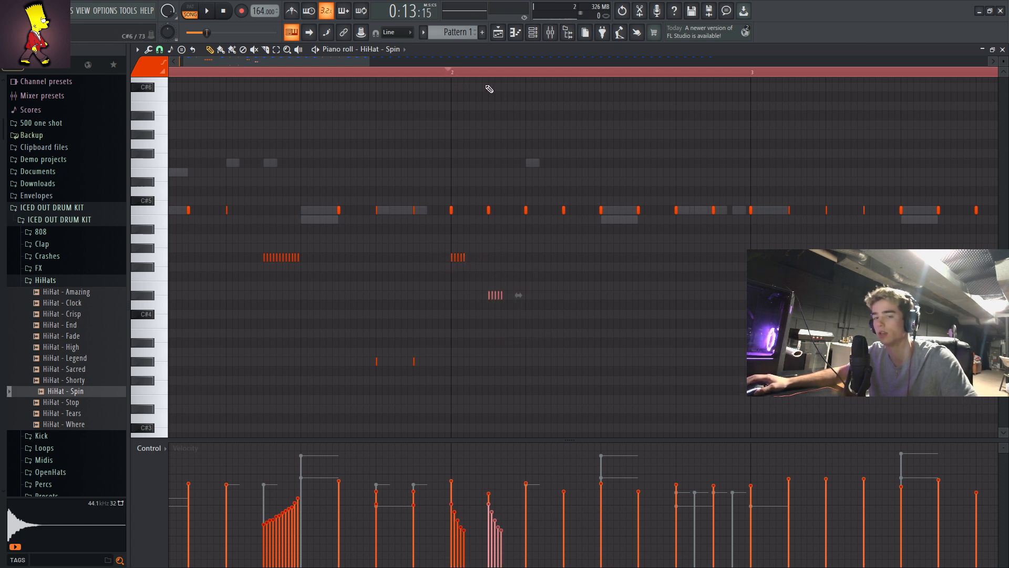
- Lower the copied five-note roll on the second eighth of bar 2 to D4 and play it back
key(space)
key(space)
key(space)
key(space)
drag(527, 329, 472, 267)
key(shift+Down)
key(space)
key(space)
key(space)
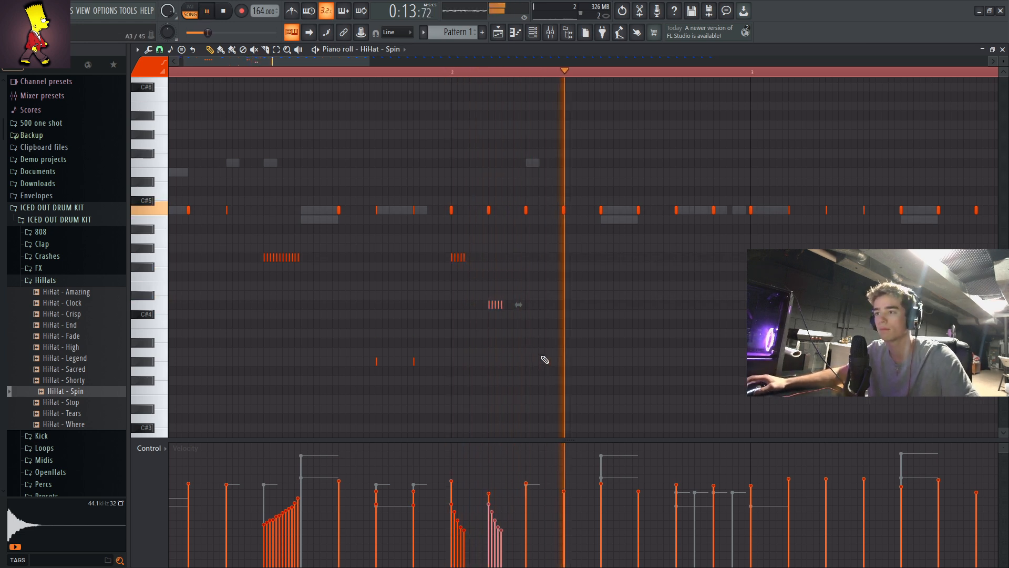
key(space)
- Select the two five-note rolls in bar 2 and play the pattern from bar 1
drag(533, 356, 390, 196)
drag(571, 364, 438, 262)
key(space)
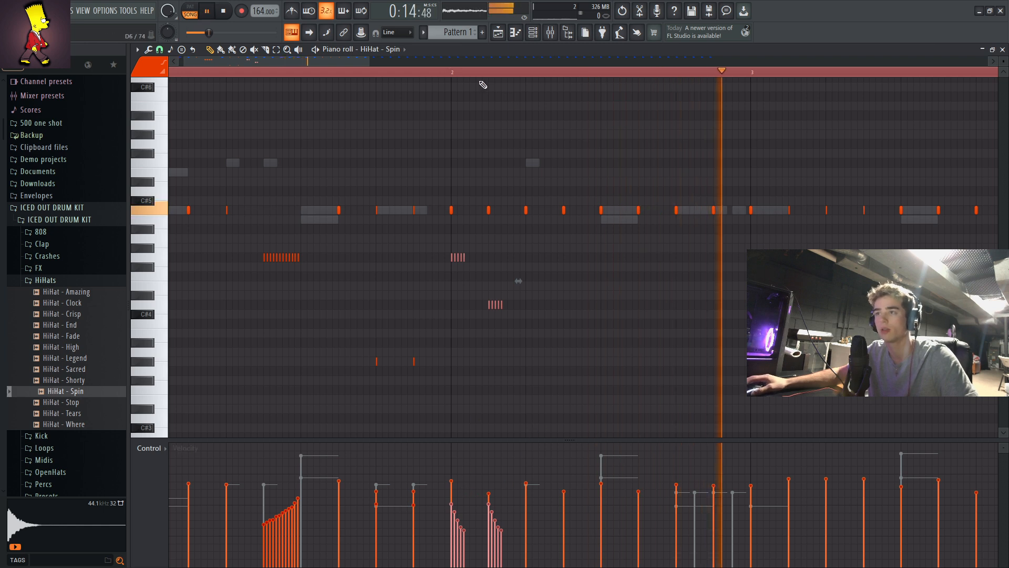
key(space)
drag(463, 73, 20, 63)
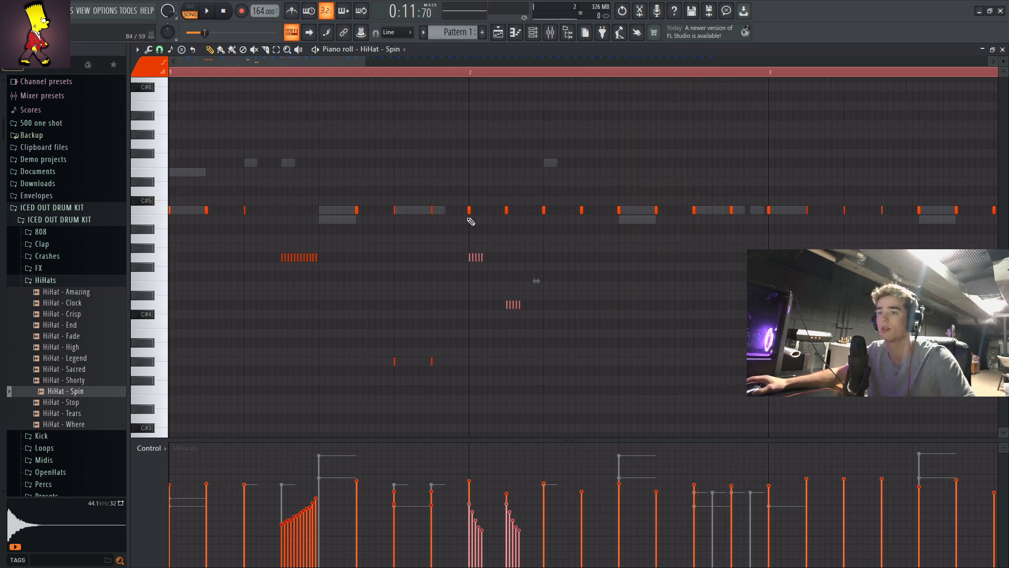
key(space)
- Place a twelve-note G#3 roll with rising velocities on the eighth right after bar 2's snare and play it back
scroll(471, 72, down, 3)
drag(455, 371, 327, 299)
key(space)
key(space)
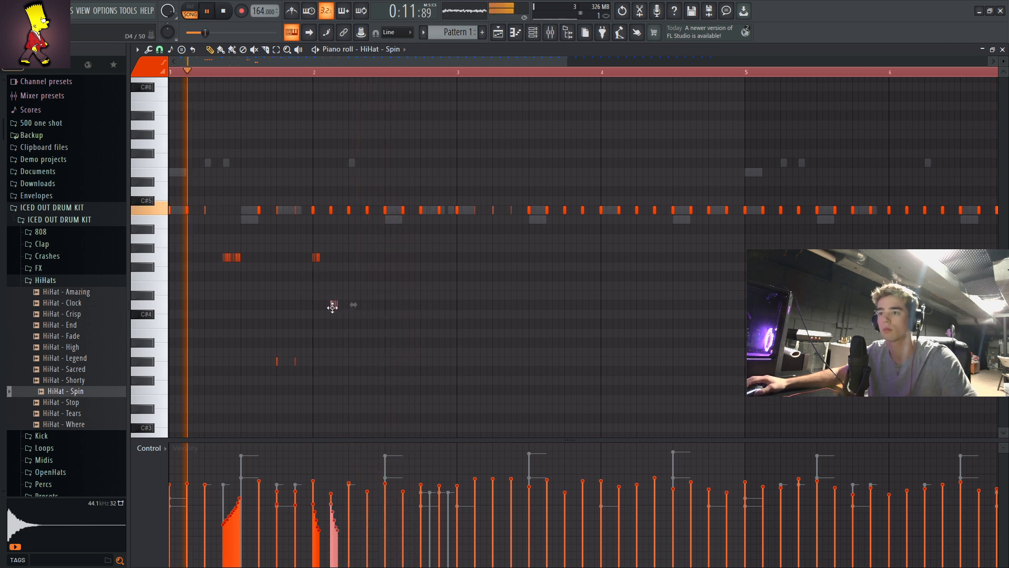
drag(335, 304, 408, 323)
key(space)
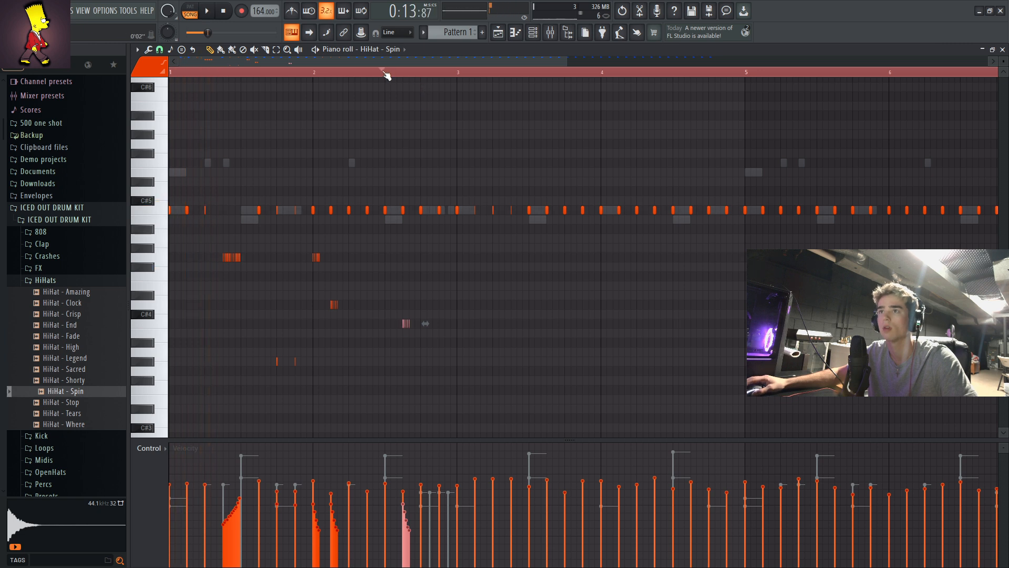
scroll(398, 72, up, 5)
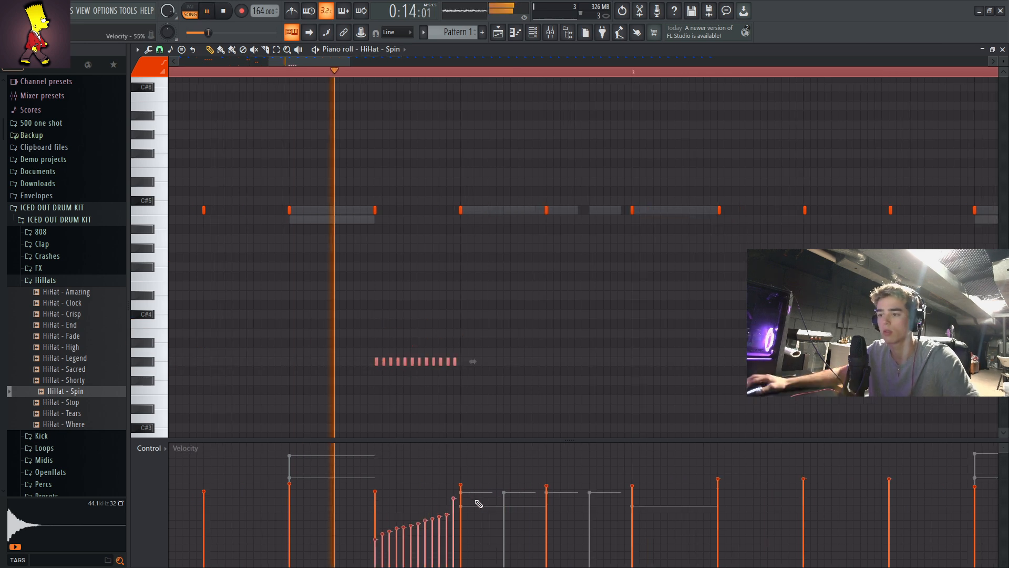
key(space)
scroll(484, 78, down, 5)
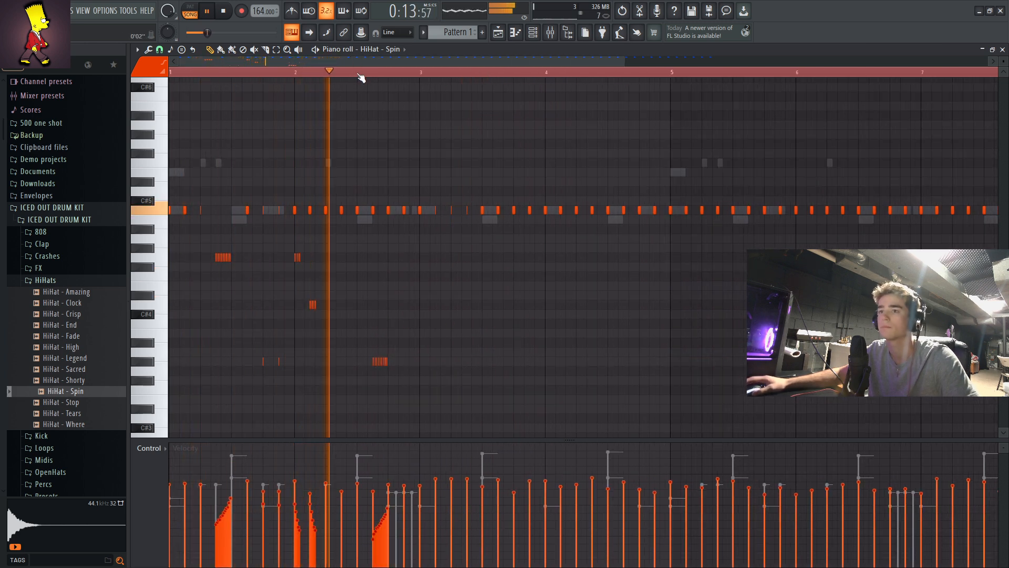
- Copy the rising G#3 roll into bar 3, placing it right after the snare at A#4
scroll(361, 78, down, 3)
drag(325, 376, 284, 348)
key(space)
key(space)
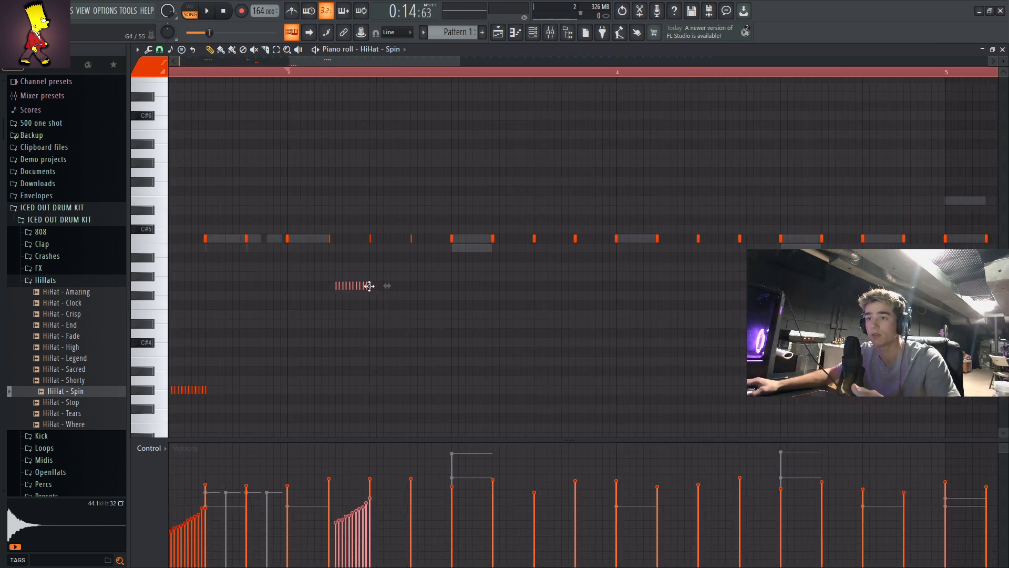
mouse_move(378, 286)
mouse_down()
mouse_move(403, 286)
mouse_move(369, 288)
mouse_up()
key(space)
scroll(412, 74, up, 3)
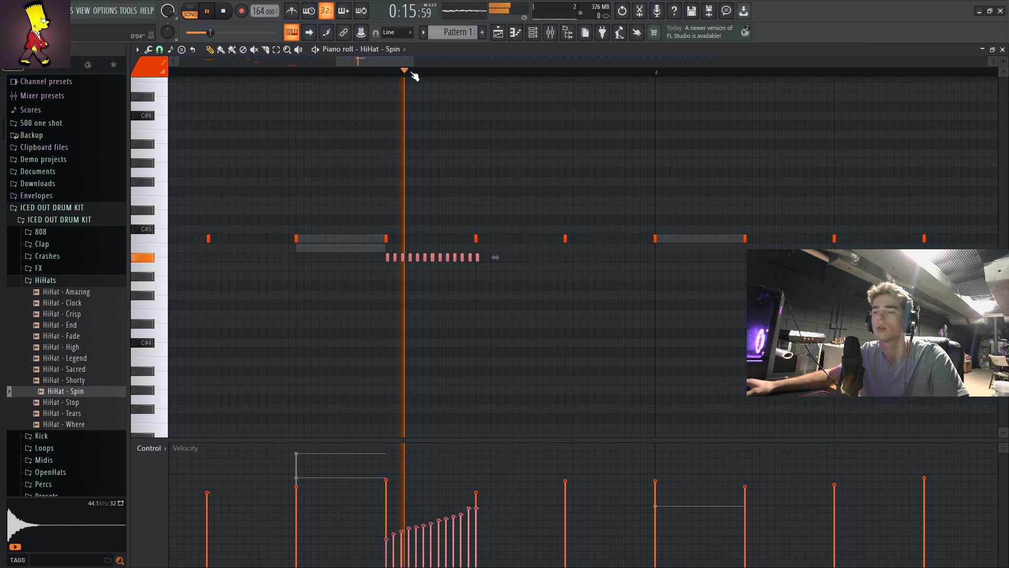
- Delete the two C5 hi-hats overlapping the start and end of bar 3's roll and lower the roll to A4
right_click(387, 239)
right_click(476, 239)
drag(498, 269, 368, 249)
key(shift+Down)
- Play back bar 3 to check the A4 roll against the other drums
click(387, 71)
scroll(386, 72, down, 3)
click(278, 74)
key(space)
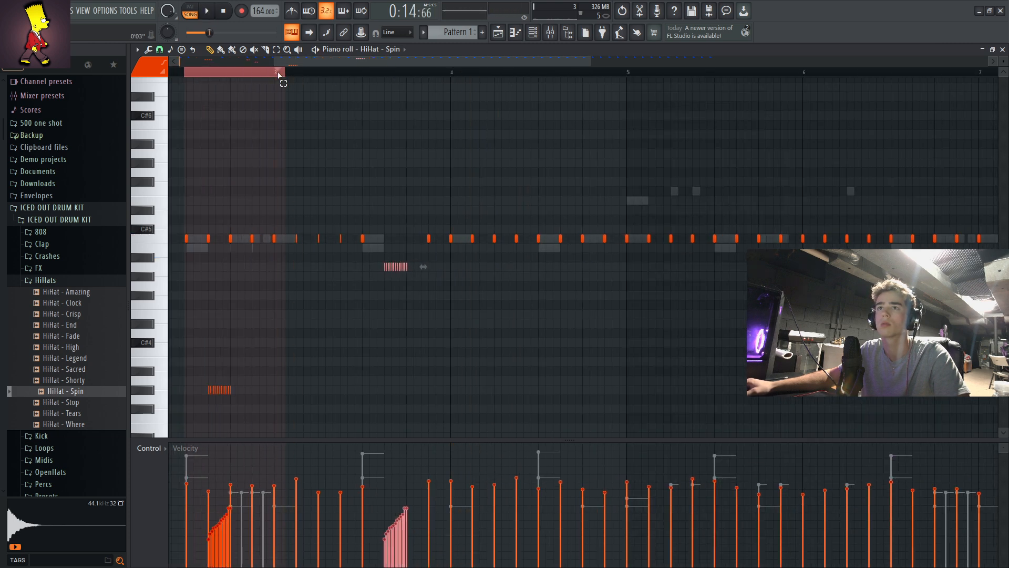
key(space)
scroll(417, 74, up, 2)
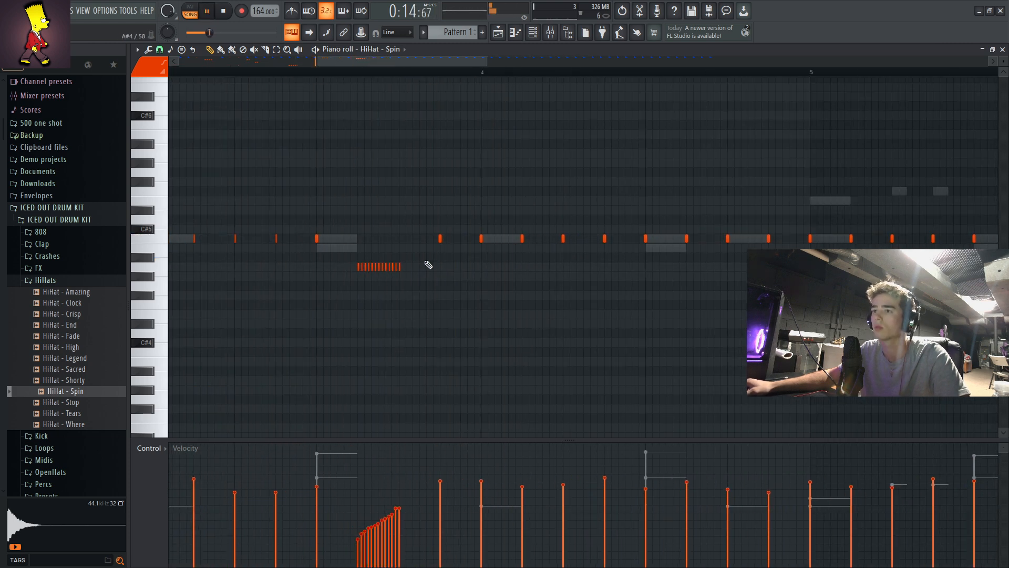
key(space)
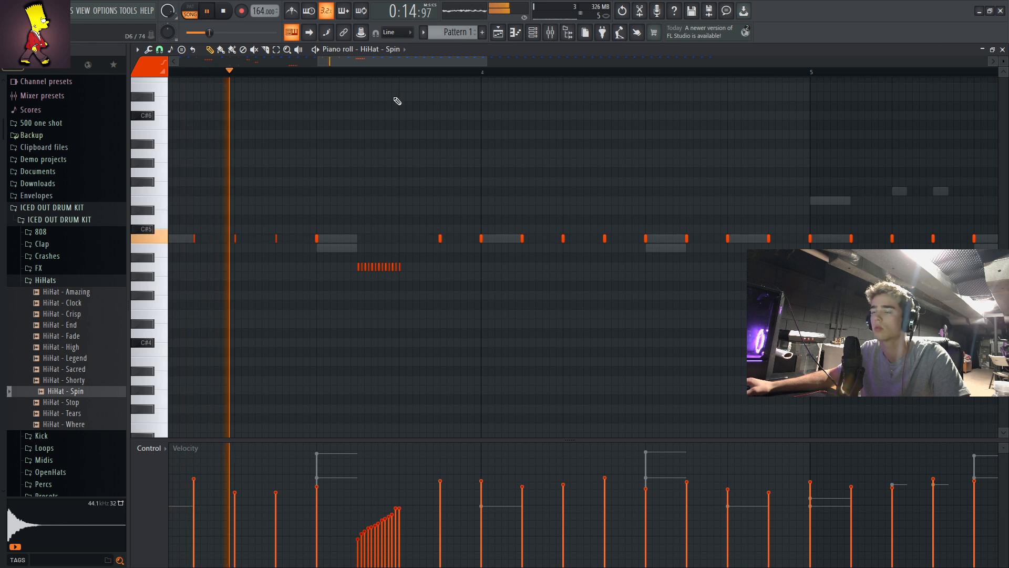
key(space)
- Add a short B4 note to Snare - Sheesh on the last eighth of bar 3, play it, and return to HiHat - Spin
click(402, 49)
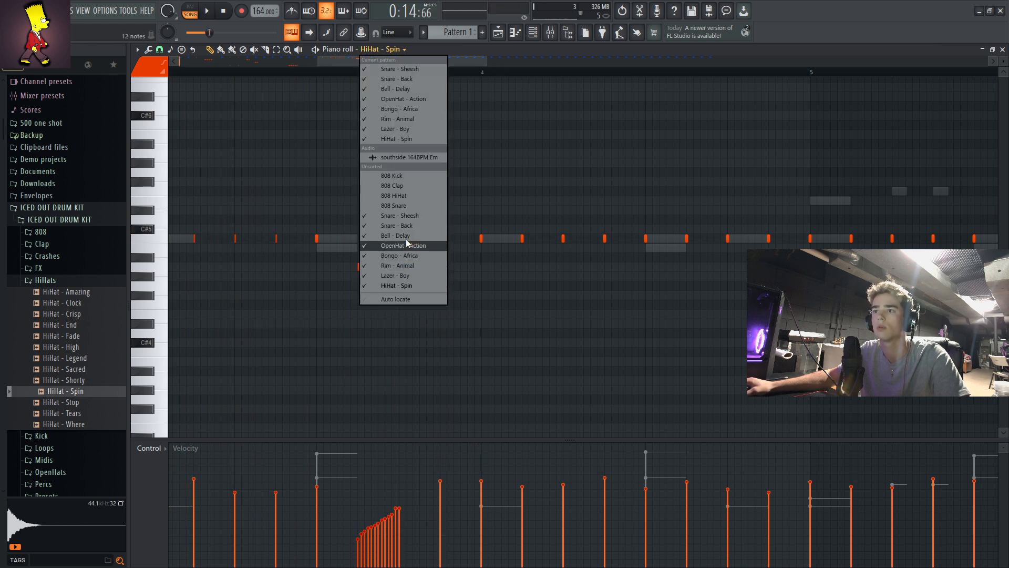
click(402, 216)
key(space)
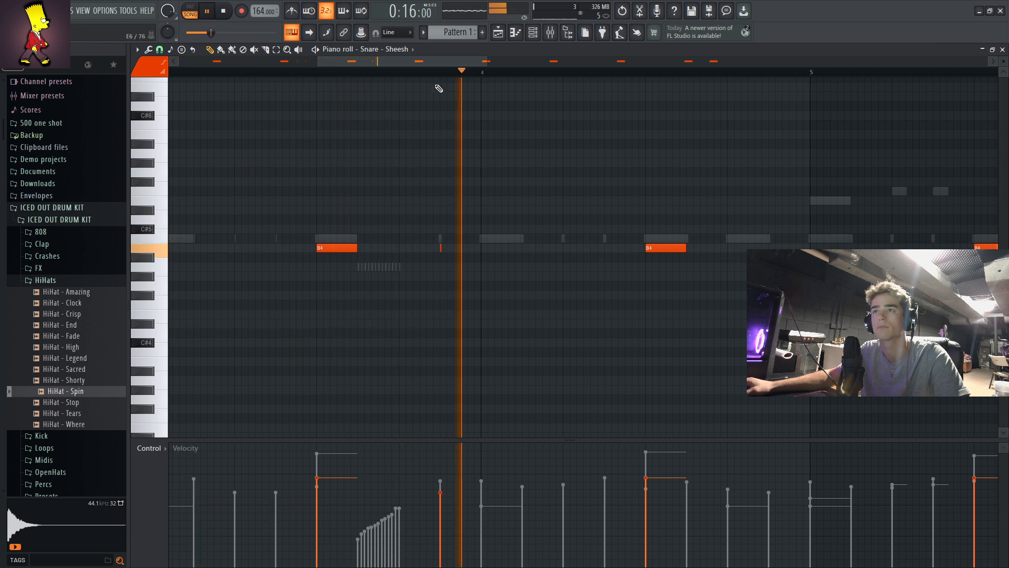
click(411, 50)
click(403, 285)
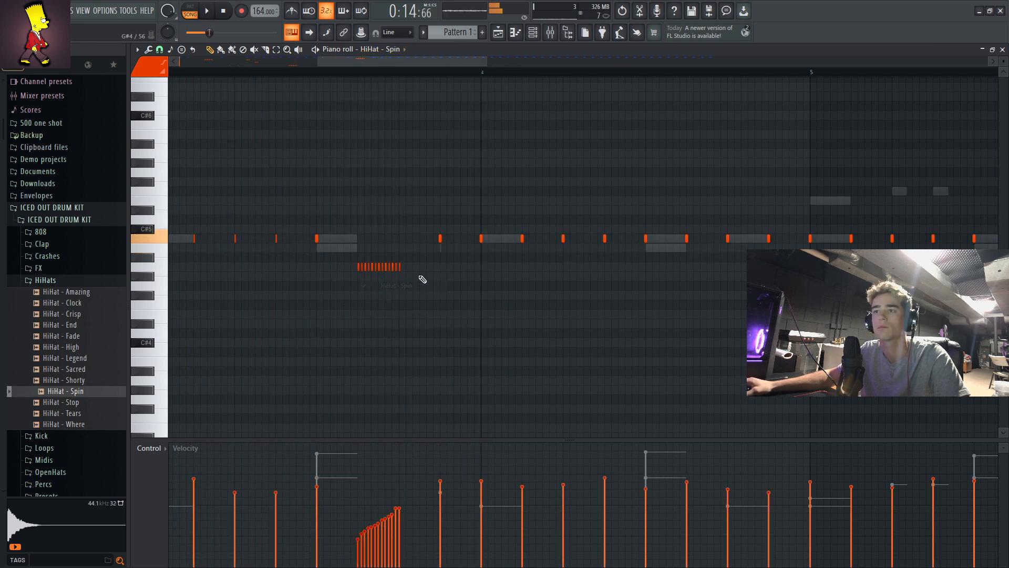
- Lower the hi-hat roll after bar 3's snare to G#4
key(space)
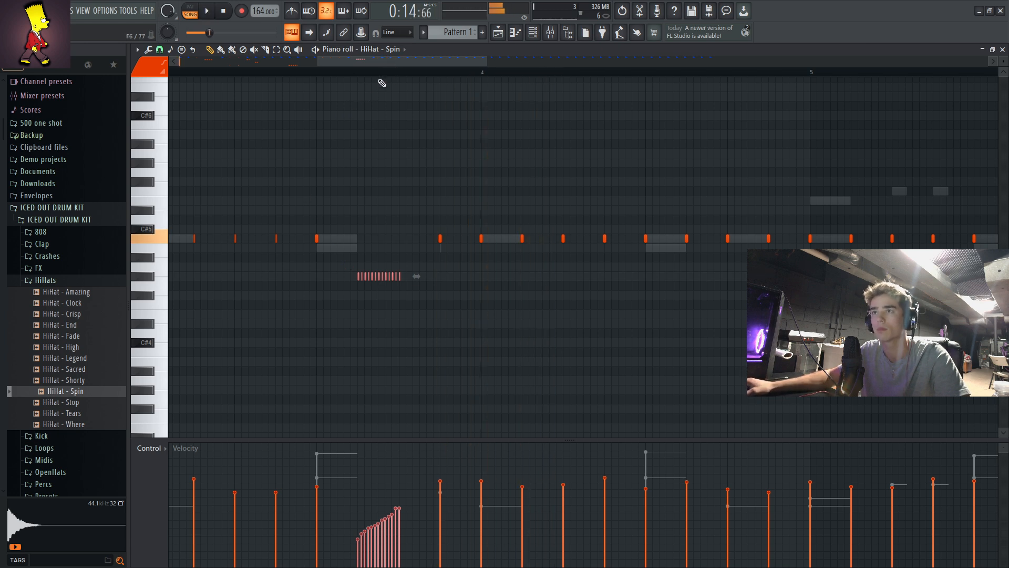
scroll(396, 74, down, 3)
scroll(390, 75, up, 3)
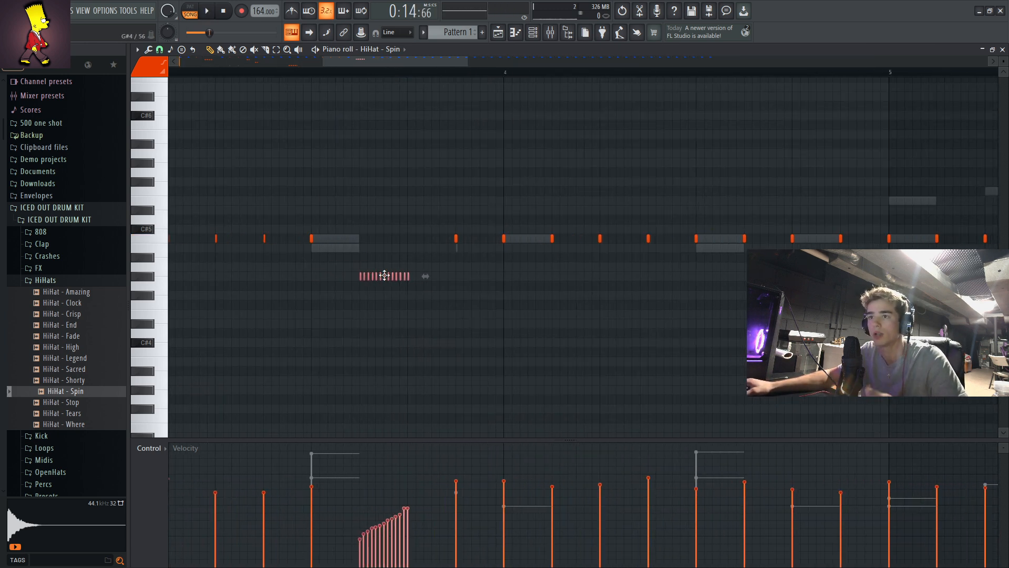
- Review the short bar 3 note in Snare - Sheesh, return to HiHat - Spin and play the pattern
click(379, 49)
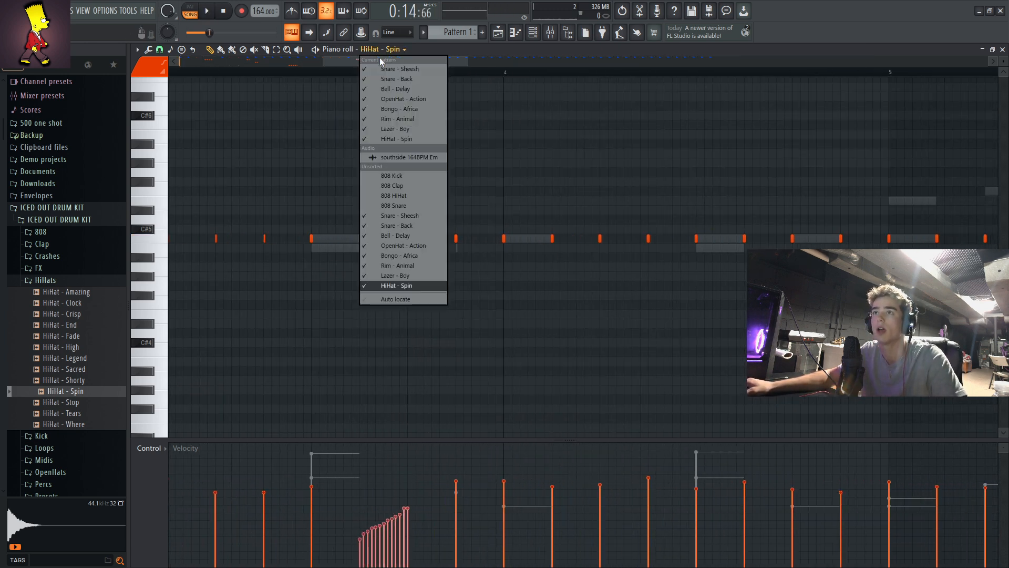
click(396, 217)
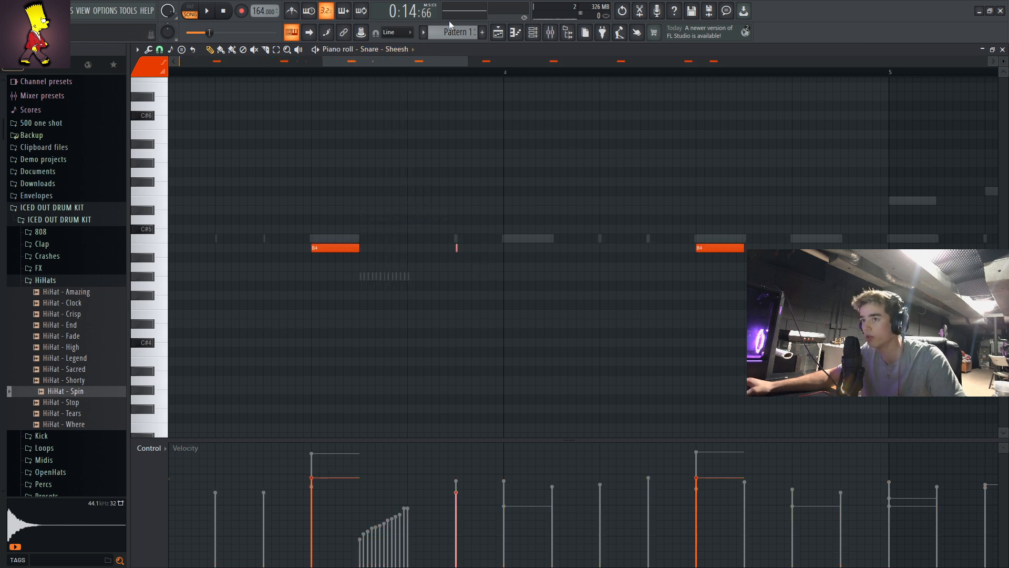
click(397, 49)
click(406, 288)
scroll(417, 76, down, 4)
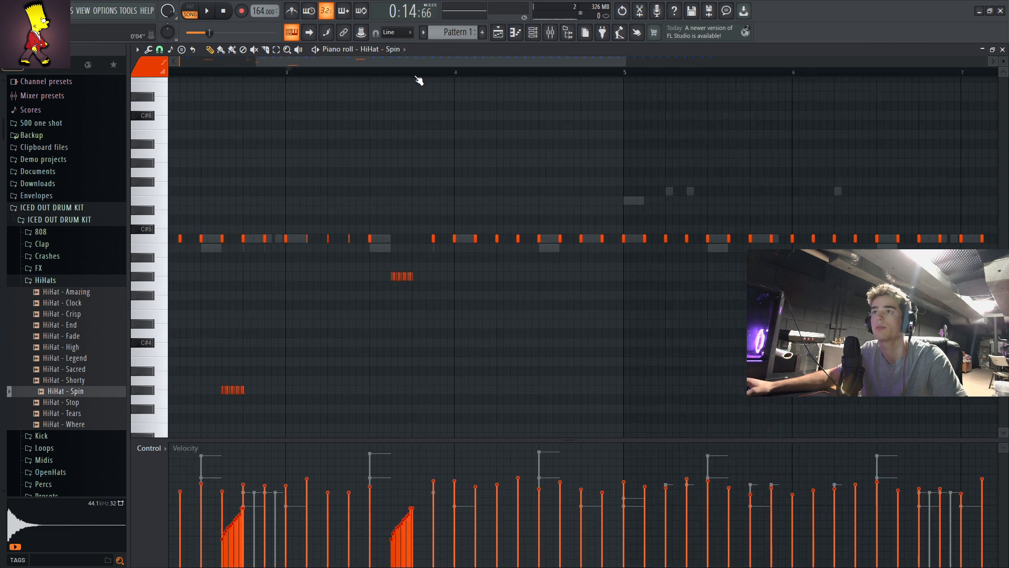
key(space)
scroll(372, 74, down, 3)
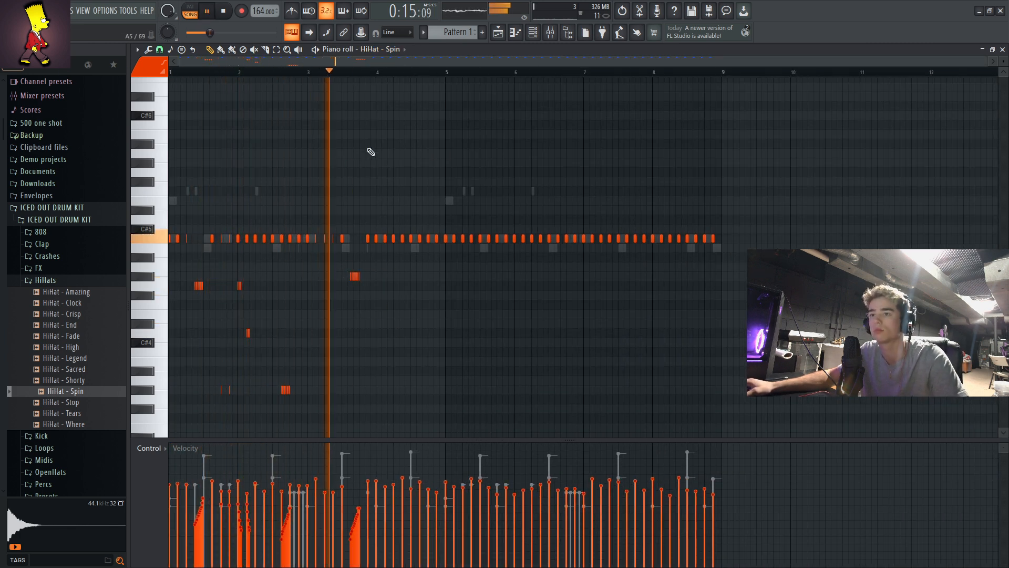
scroll(376, 71, up, 3)
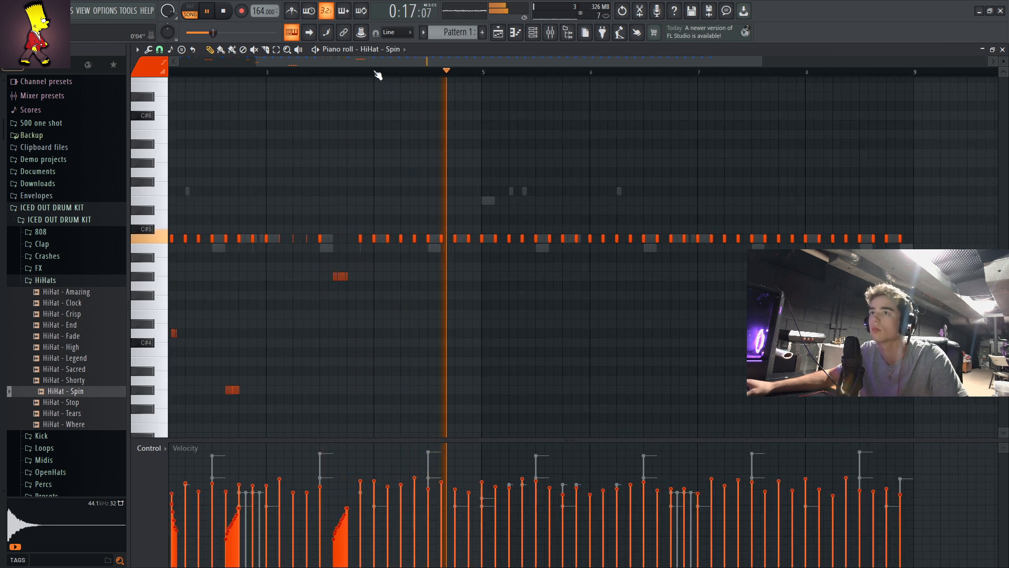
- Copy bar 3's rising roll into bar 4, placing it right after the snare at A4, and play it back
key(space)
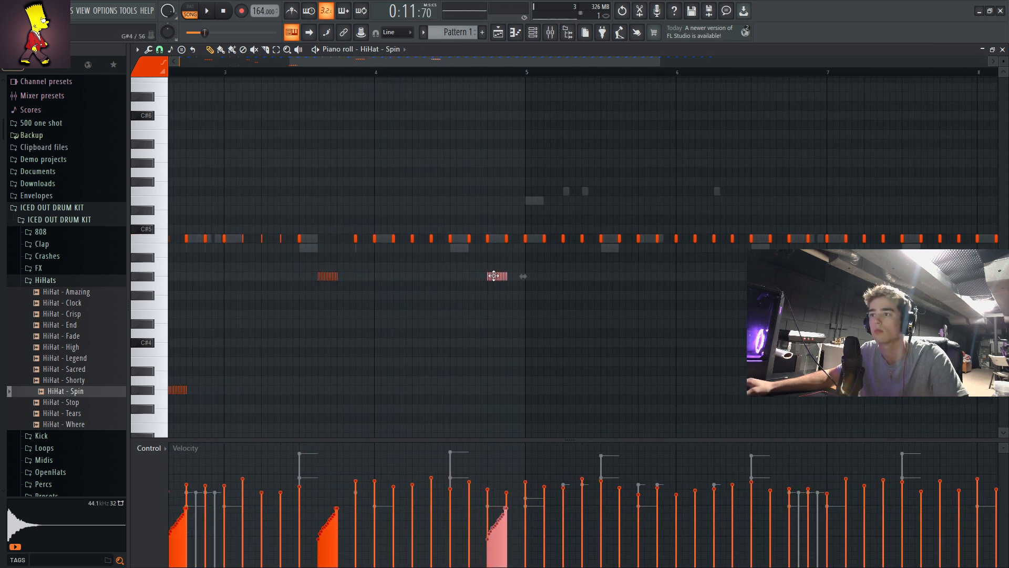
click(378, 73)
key(space)
key(space)
key(space)
drag(495, 274, 475, 268)
key(space)
key(space)
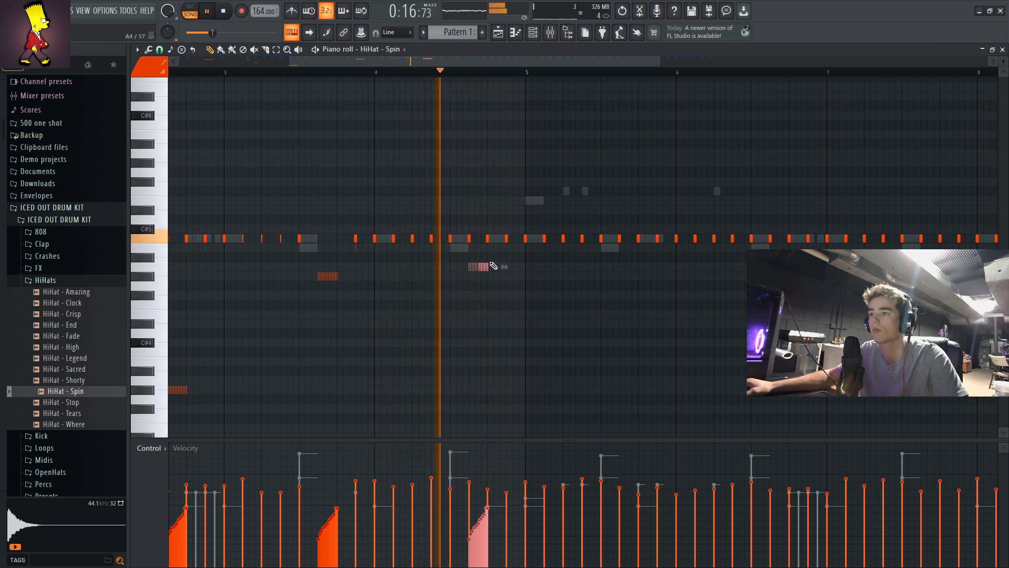
key(space)
- Duplicate bar 4's A4 roll to the next eighth at A#4 and play it back
shift+drag(481, 265, 497, 248)
key(space)
key(space)
scroll(497, 252, up, 5)
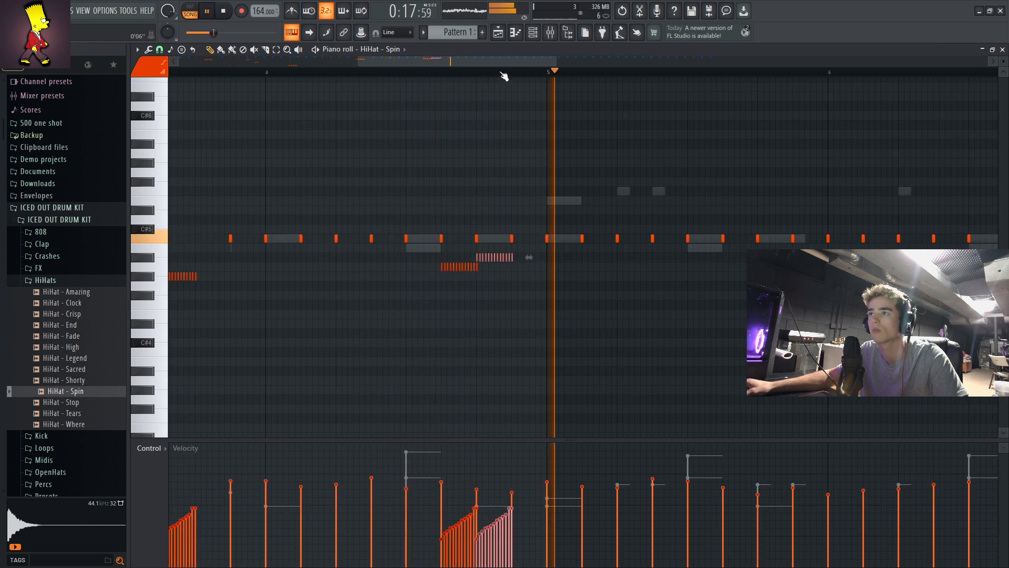
key(space)
key(space)
- Delete the trailing notes of bar 4's A#4 roll, keeping its first six, and play it back
right_click(520, 257)
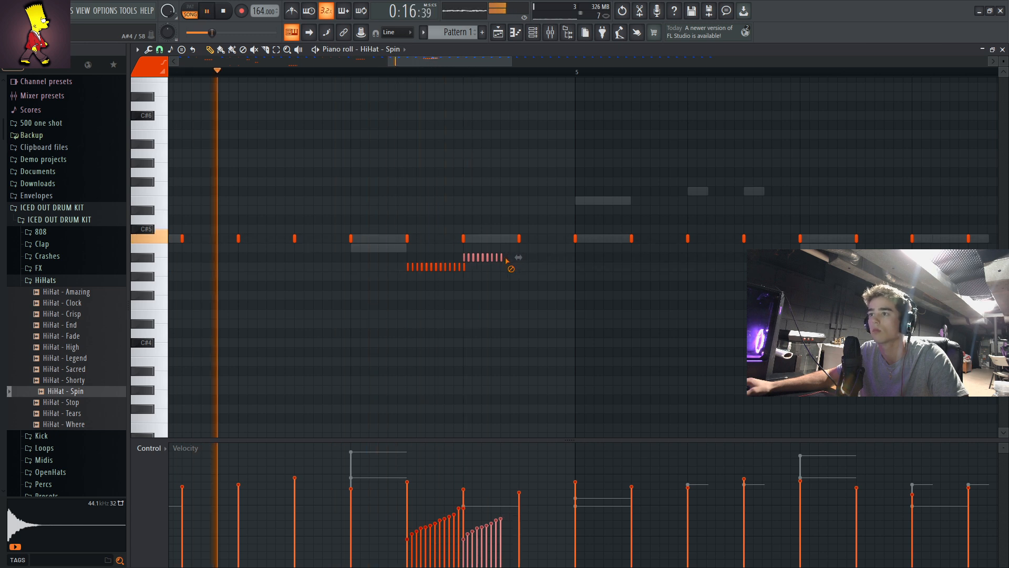
key(space)
key(space)
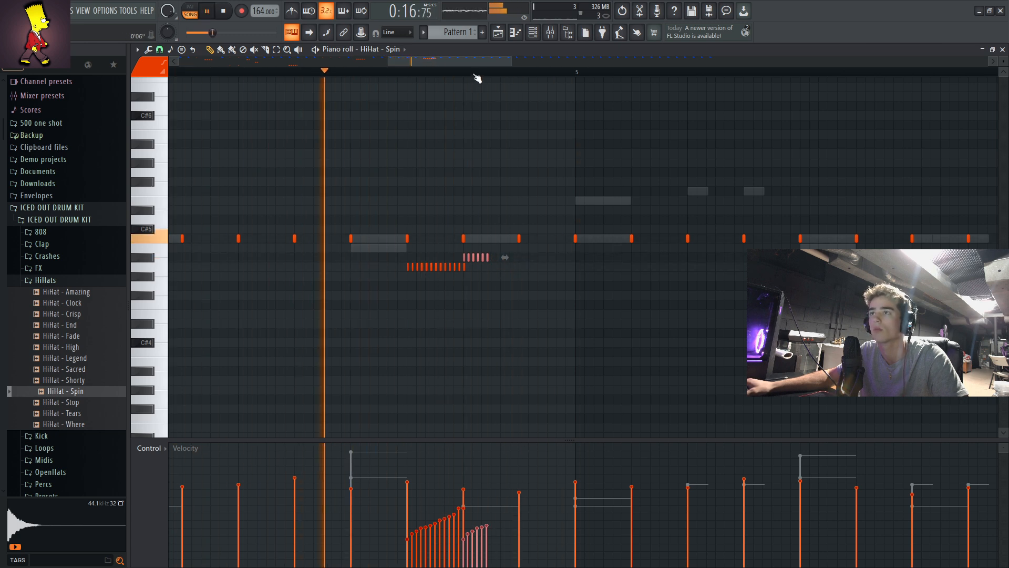
scroll(476, 78, down, 3)
key(space)
key(space)
- Delete the two C5 hi-hats at the starts of bar 4's A4 and A#4 rolls
scroll(477, 141, down, 3)
right_click(467, 154)
right_click(437, 153)
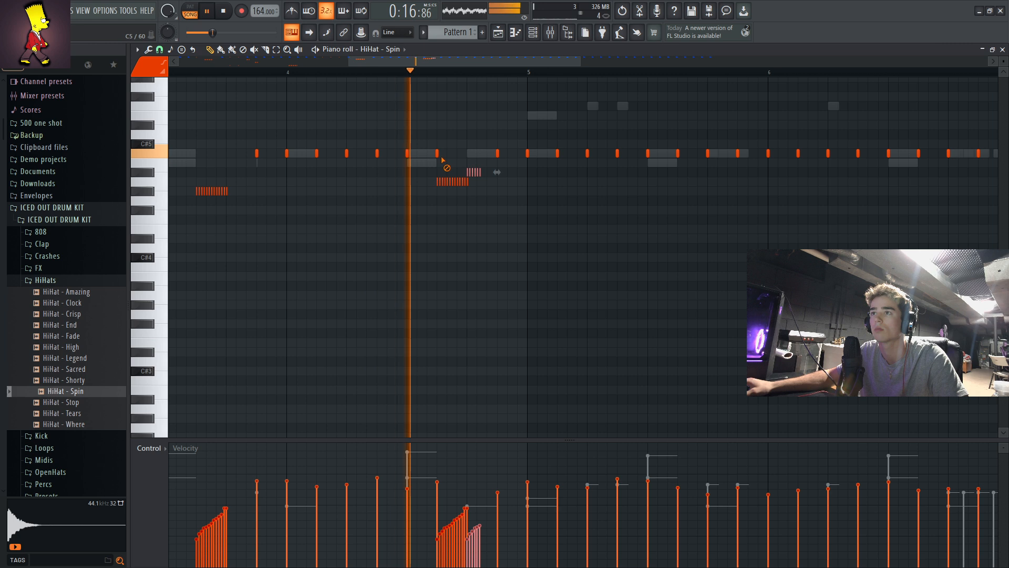
- Play the pattern from the first bars to check the hi-hat rolls through bar 4
scroll(454, 72, down, 3)
scroll(454, 73, down, 3)
drag(454, 72, 98, 82)
ctrl+click(429, 291)
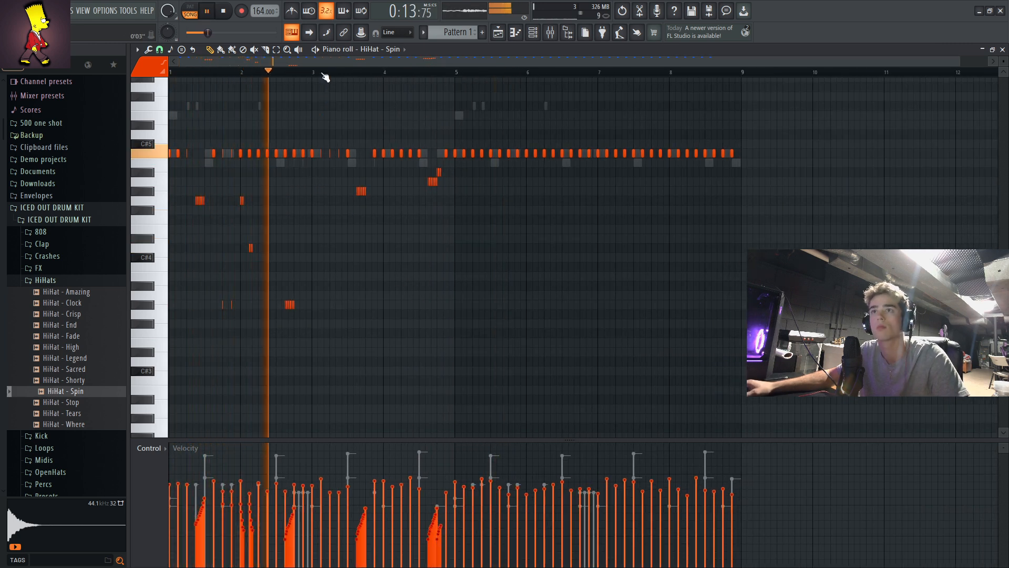
scroll(322, 74, down, 1)
scroll(409, 312, up, 3)
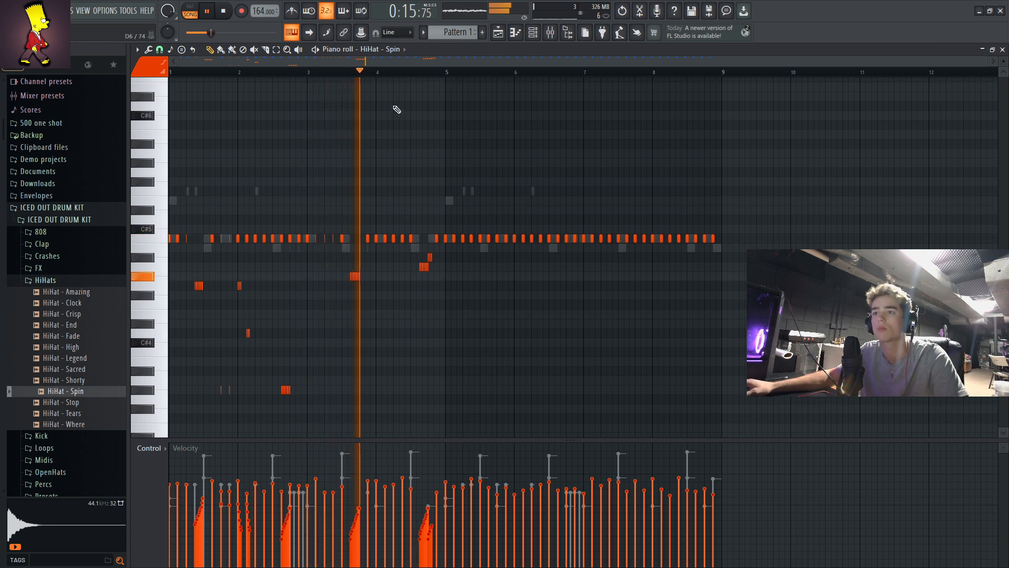
key(space)
- Play bar 4 and add a short G4 note to Snare - Sheesh on its last eighth
scroll(382, 75, up, 5)
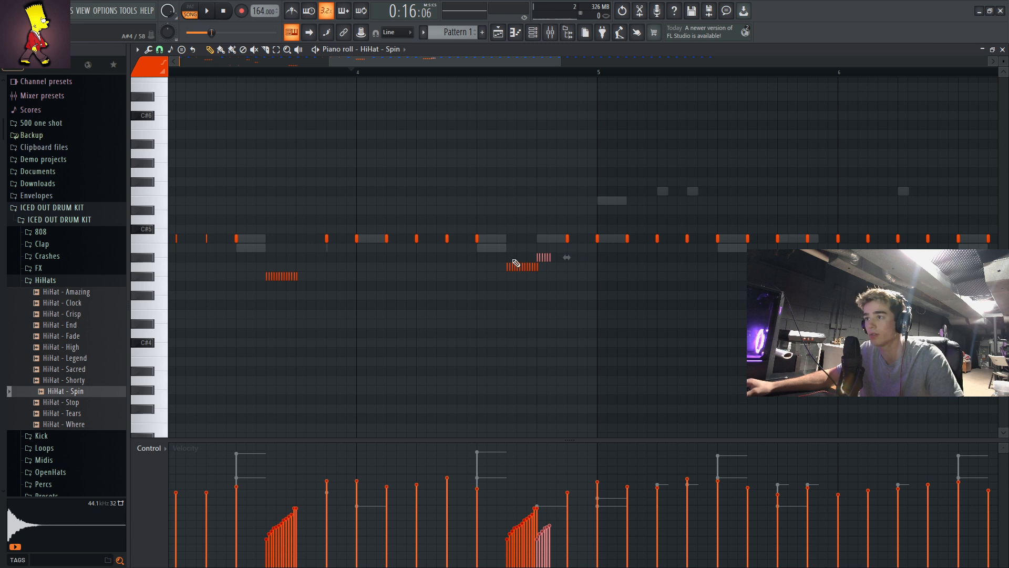
key(space)
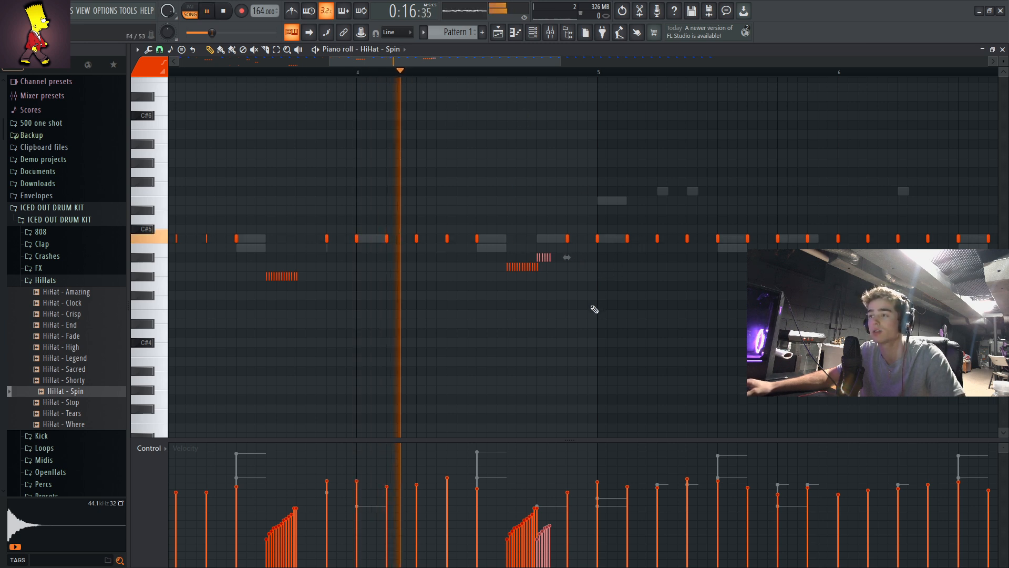
key(space)
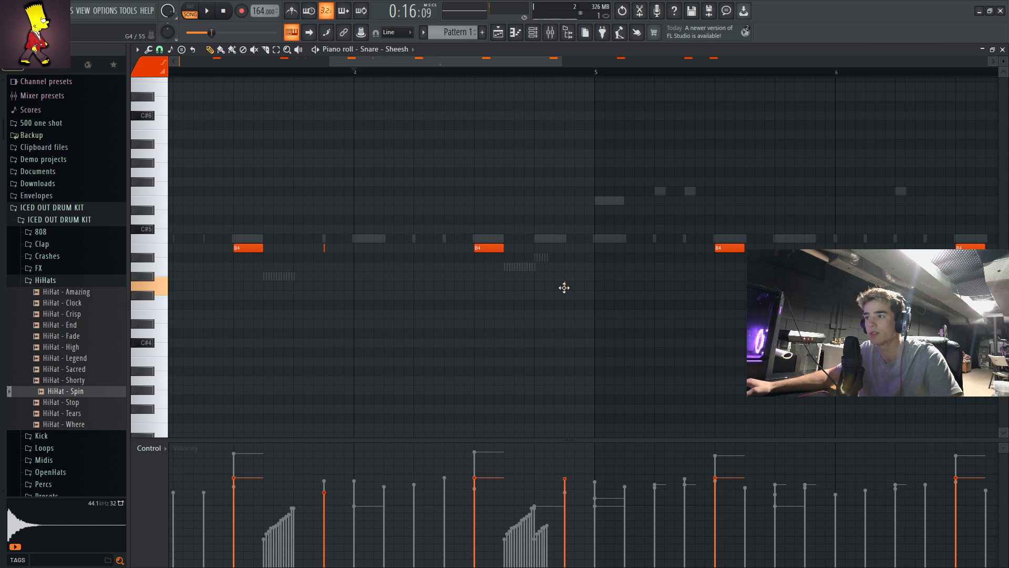
- Copy the HiHat - Spin notes and rolls from bars 1–4 into bars 5–8
key(space)
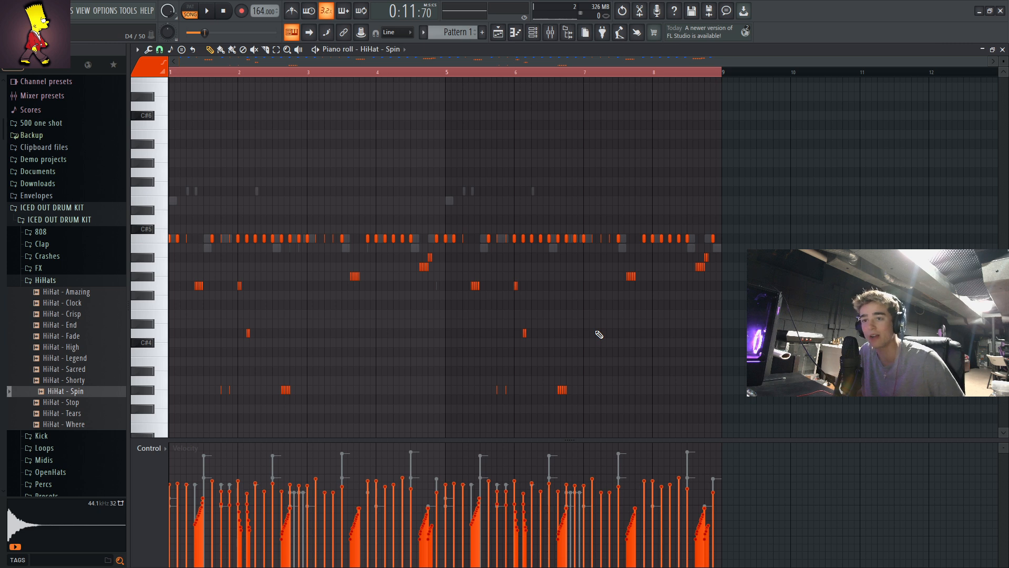
drag(777, 413, 169, 253)
click(367, 332)
right_click(355, 337)
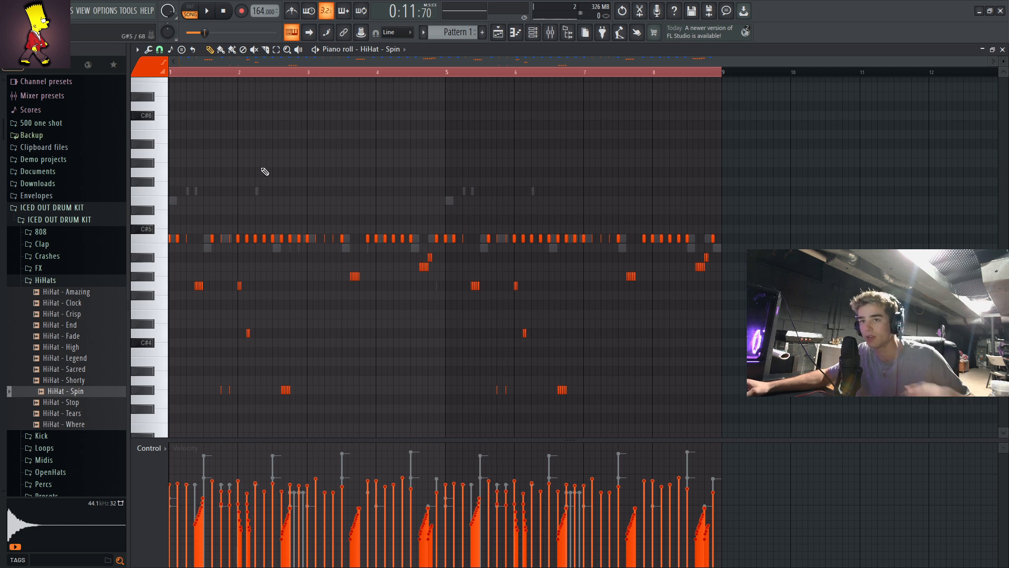
- Play the eight-bar pattern to check the pitched hi-hat rolls below the main C5 row
key(space)
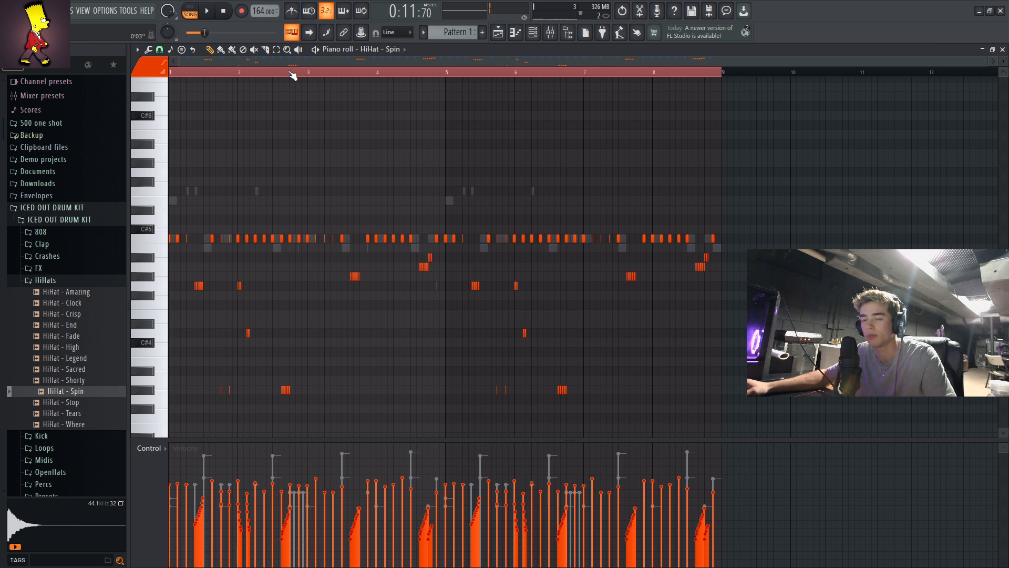
drag(674, 409, 149, 279)
drag(752, 390, 141, 257)
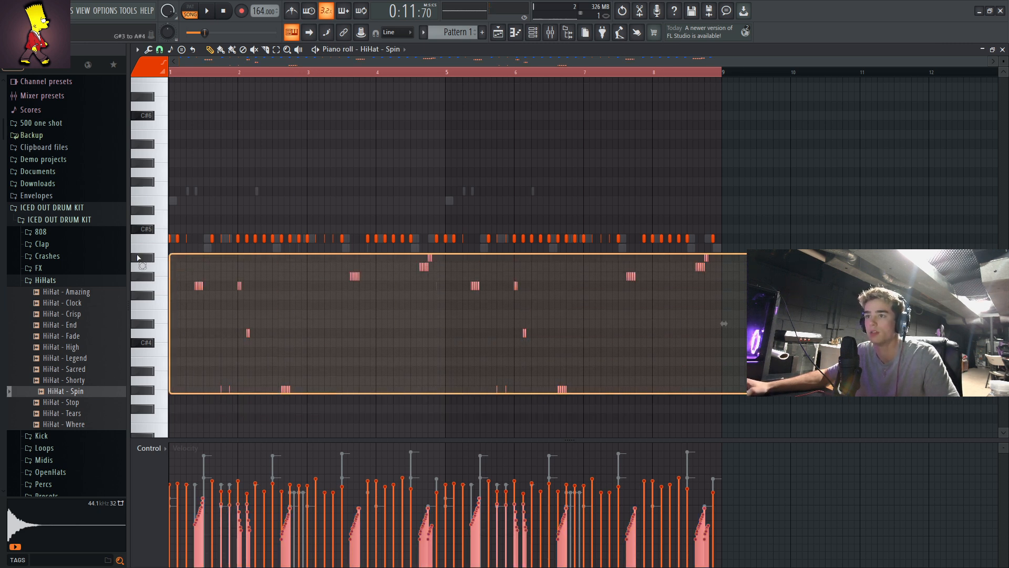
click(566, 334)
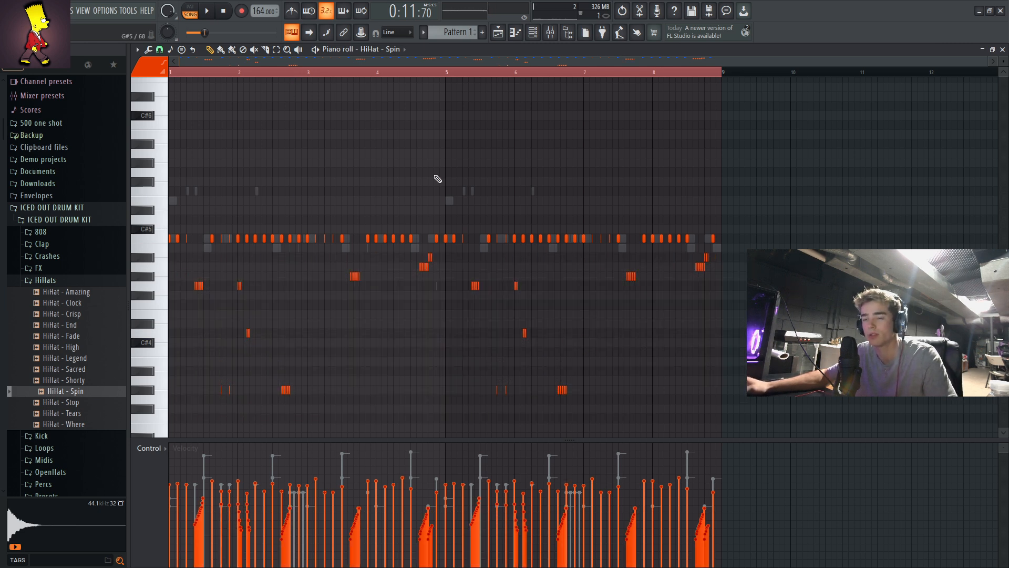
key(space)
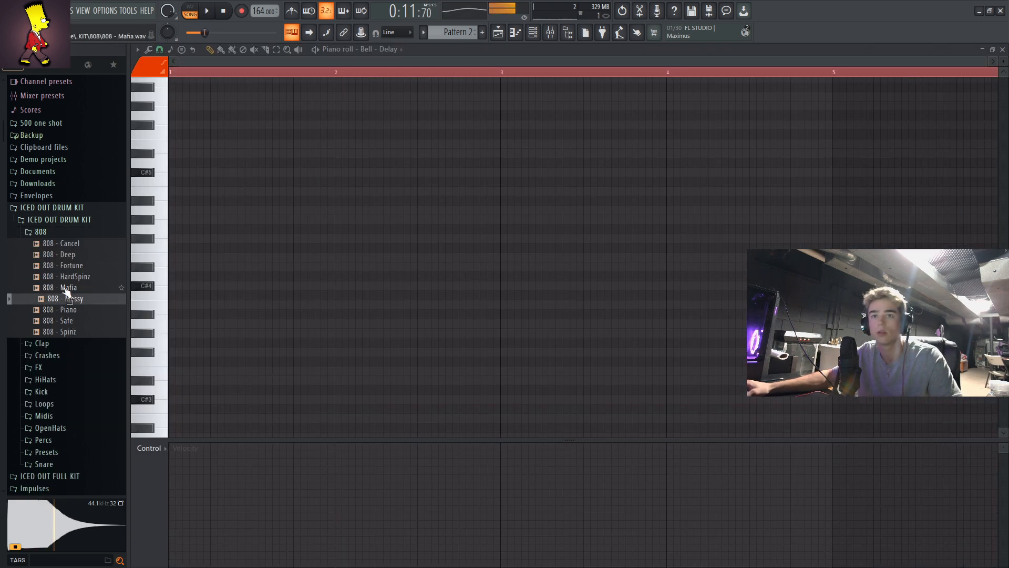
- Audition the samples in the drum kit's 808 folder, including Cancel, Deep, Fortune, HardSpinz, Messy and Piano
click(62, 267)
click(67, 256)
click(66, 245)
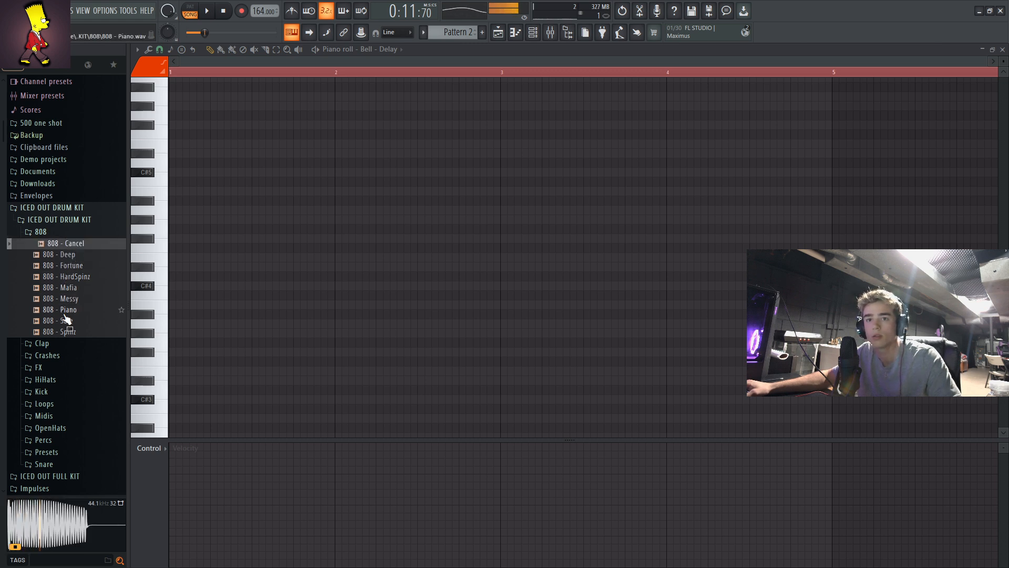
click(65, 313)
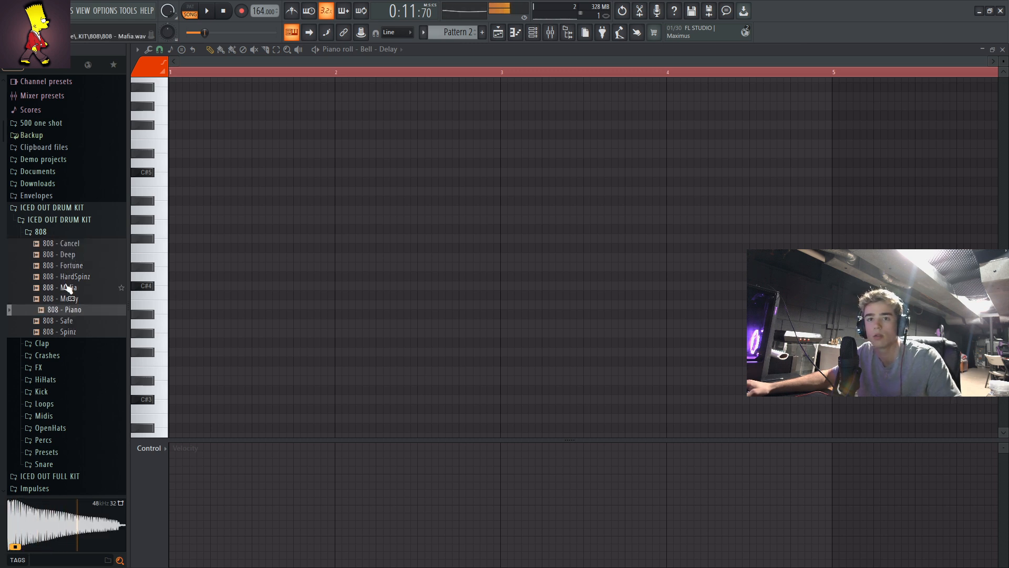
click(66, 265)
click(66, 257)
click(69, 266)
click(71, 277)
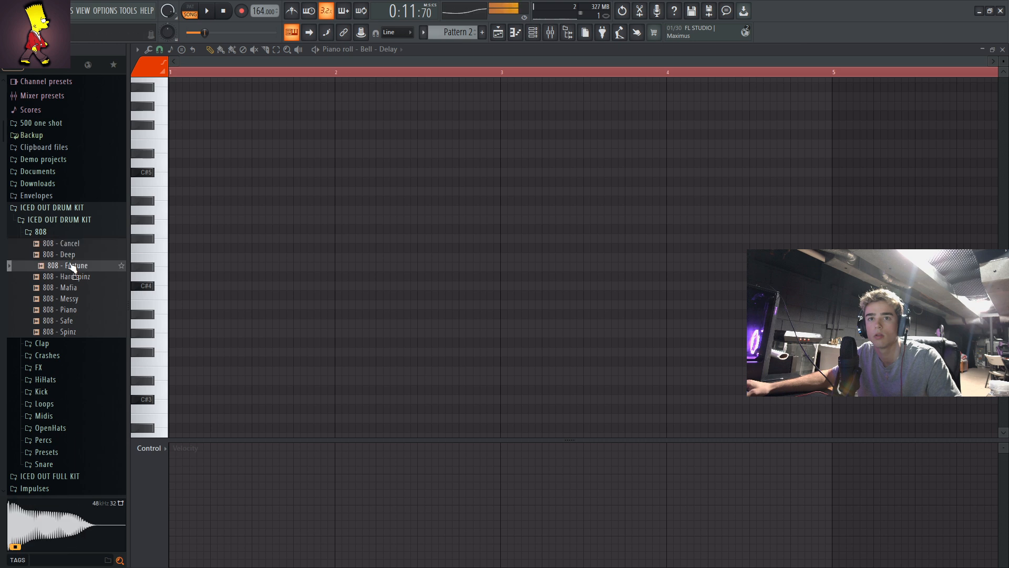
click(74, 299)
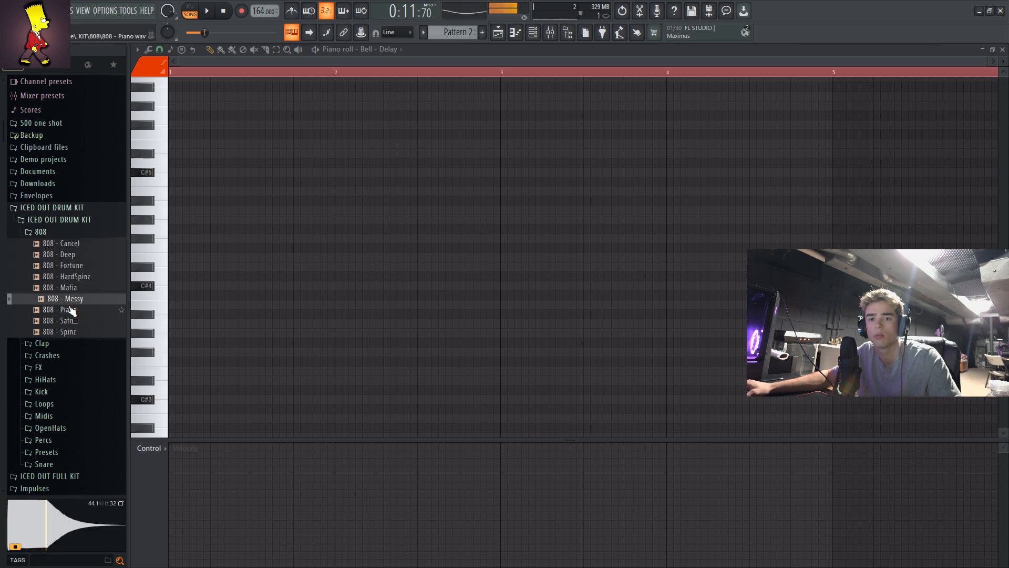
- Load the 808 - Piano sample into a new channel for Pattern 2
click(77, 311)
right_click(73, 314)
click(106, 327)
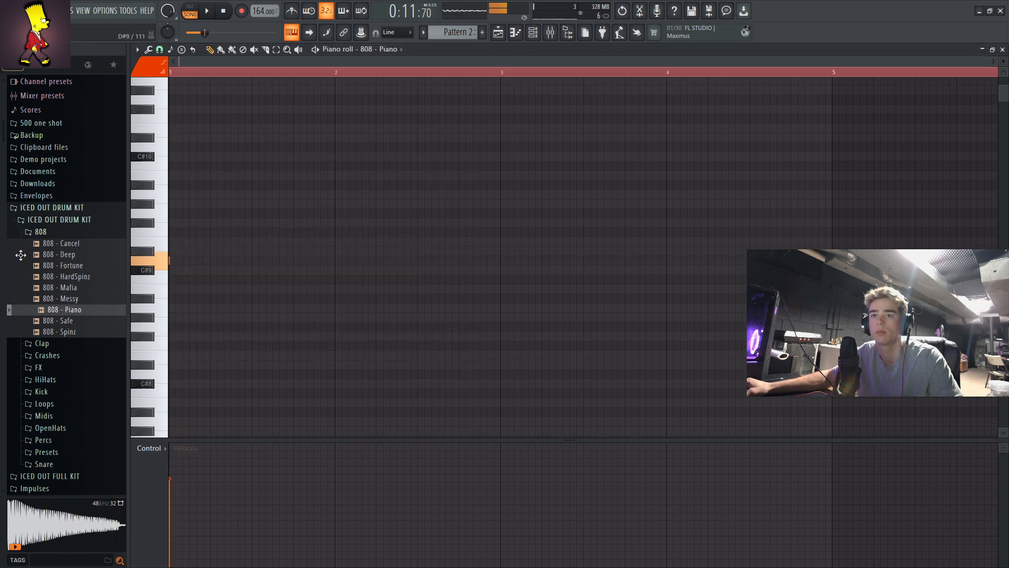
- Place a one-beat E9 note at the start of bar 1 for 808 - Piano
key(space)
drag(20, 255, 21, 233)
key(space)
key(space)
key(space)
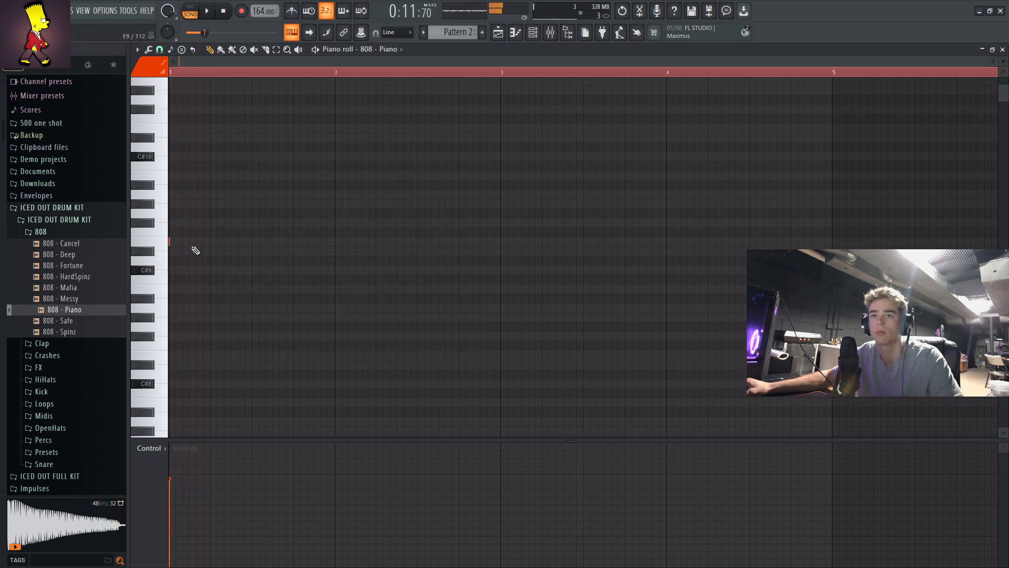
click(171, 241)
key(space)
drag(209, 254, 212, 253)
key(space)
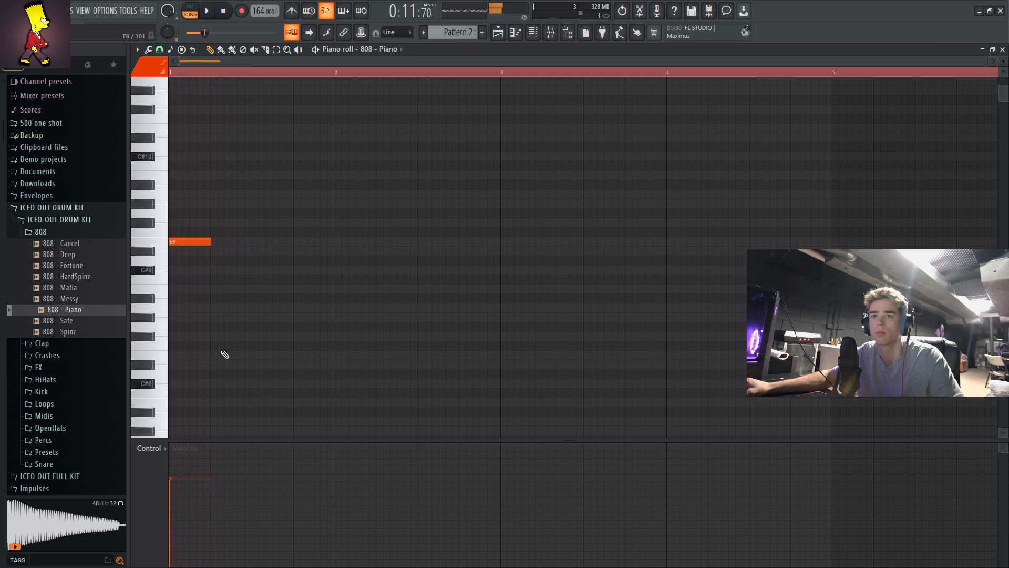
click(232, 242)
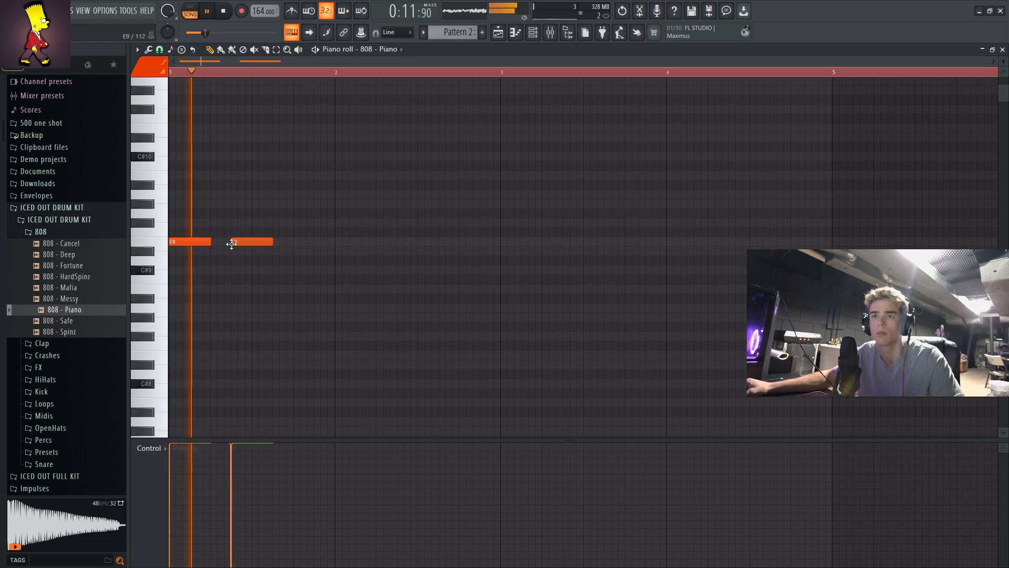
click(297, 242)
right_click(321, 242)
drag(250, 241, 267, 241)
key(space)
key(space)
right_click(271, 242)
- Add half-beat E9 notes in bar 1 on beat 3, half a beat after it, and on the bar's last eighth
click(294, 242)
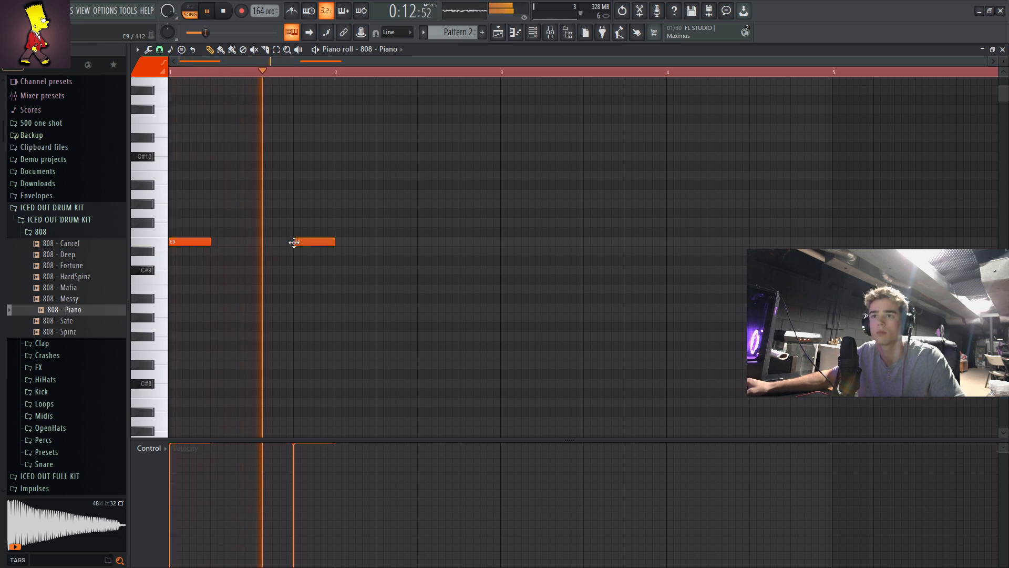
key(space)
key(space)
drag(313, 242, 274, 243)
click(276, 243)
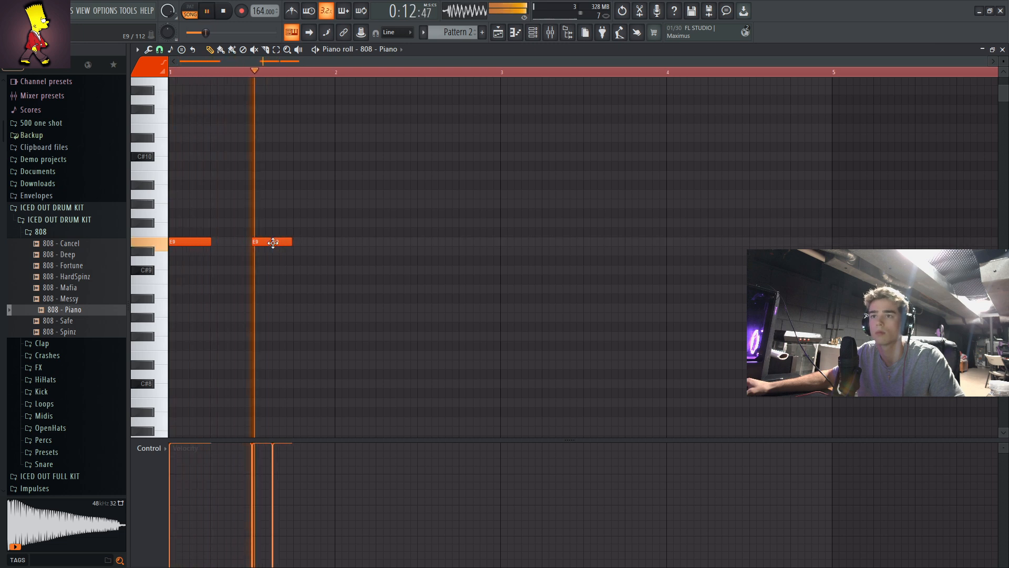
click(318, 242)
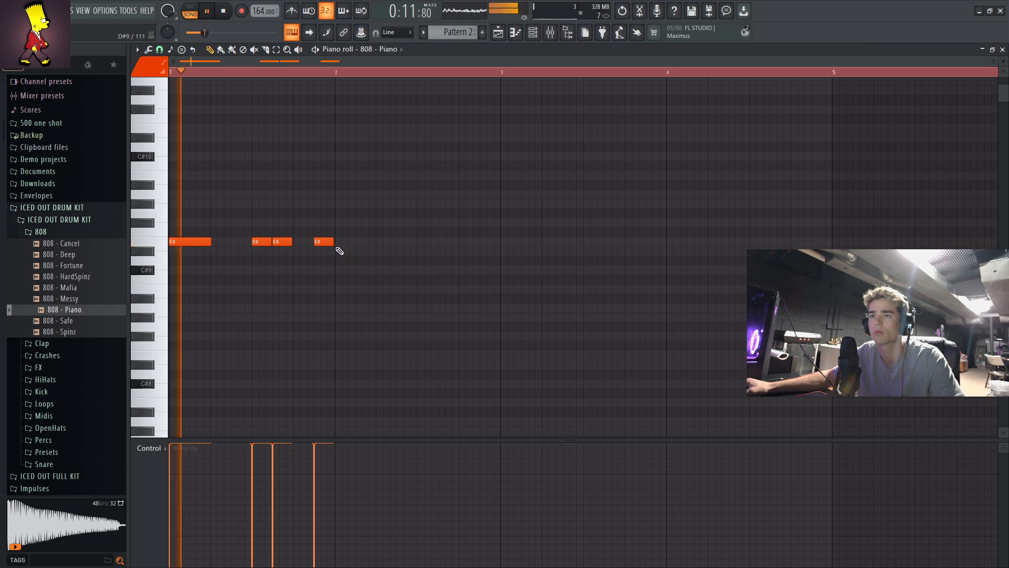
- Arrange bar 2 with a one-beat E9 note at its start and a half-beat E9 note on beat 4, moving bar 1's last note there
key(ctrl+a)
drag(322, 242, 489, 242)
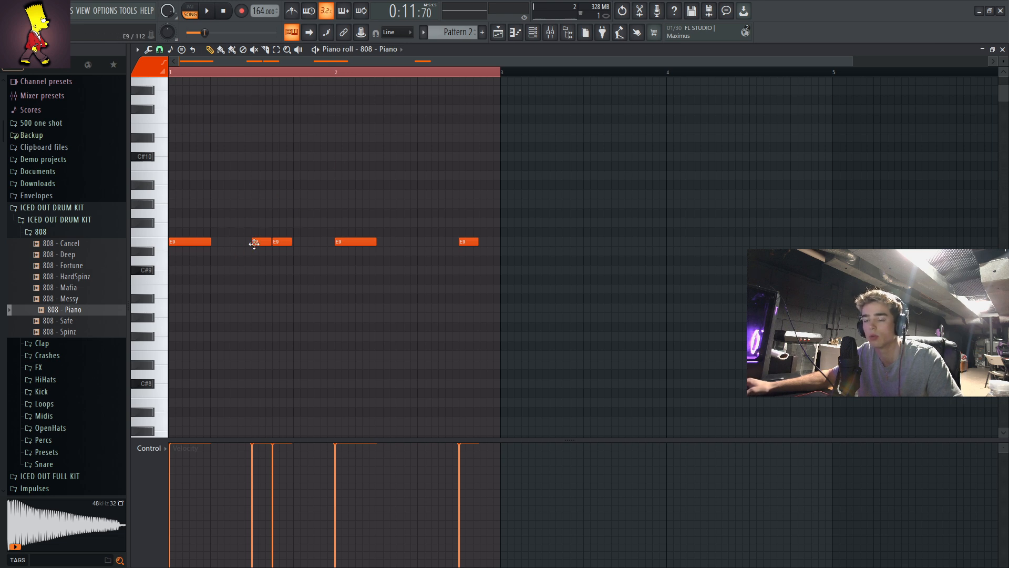
drag(354, 273, 595, 205)
drag(359, 219, 595, 354)
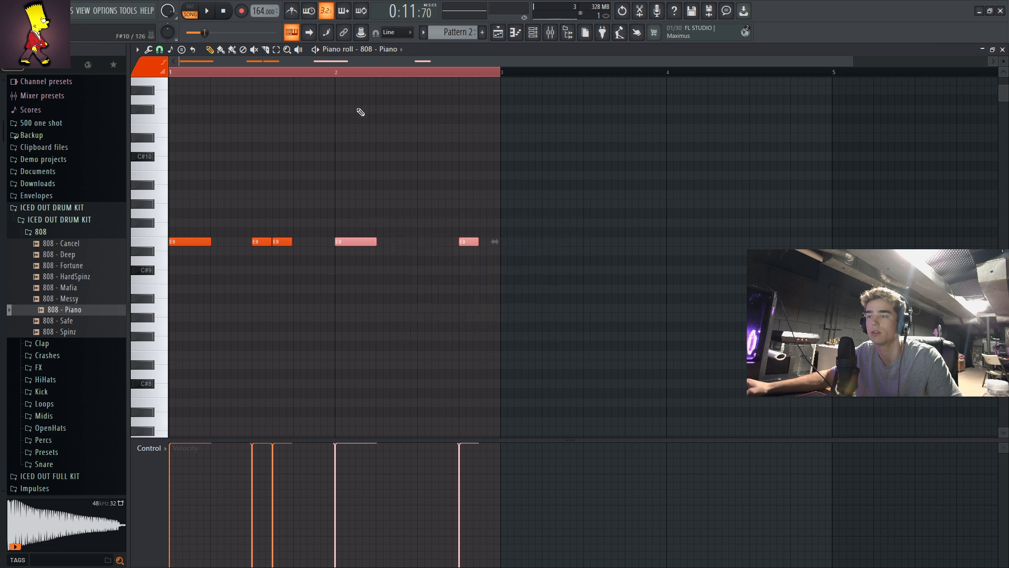
key(space)
click(398, 288)
right_click(398, 288)
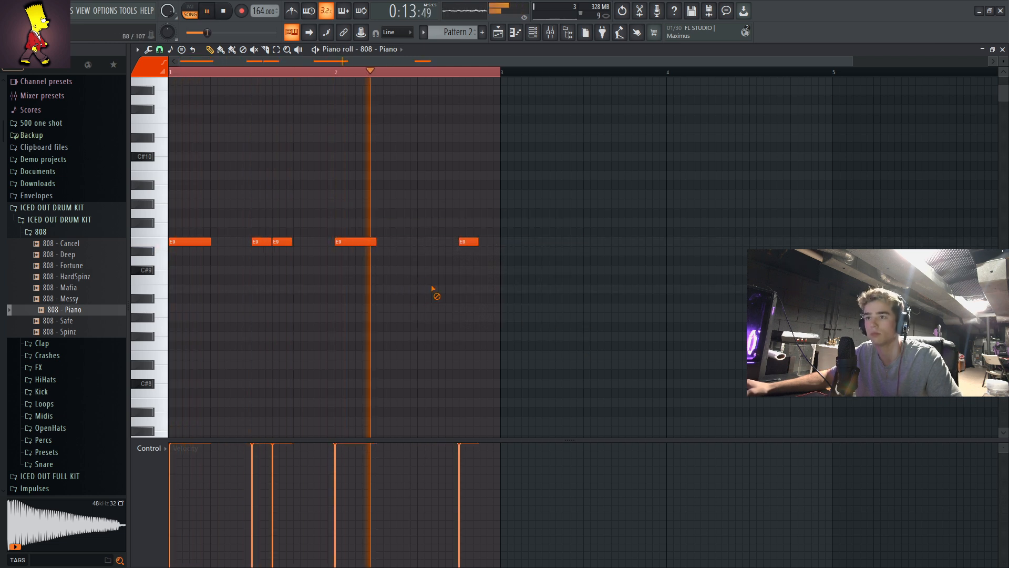
- Duplicate the two-bar 808 phrase through bar 8 and extend every note to meet the following one
key(ctrl+a)
key(ctrl+b)
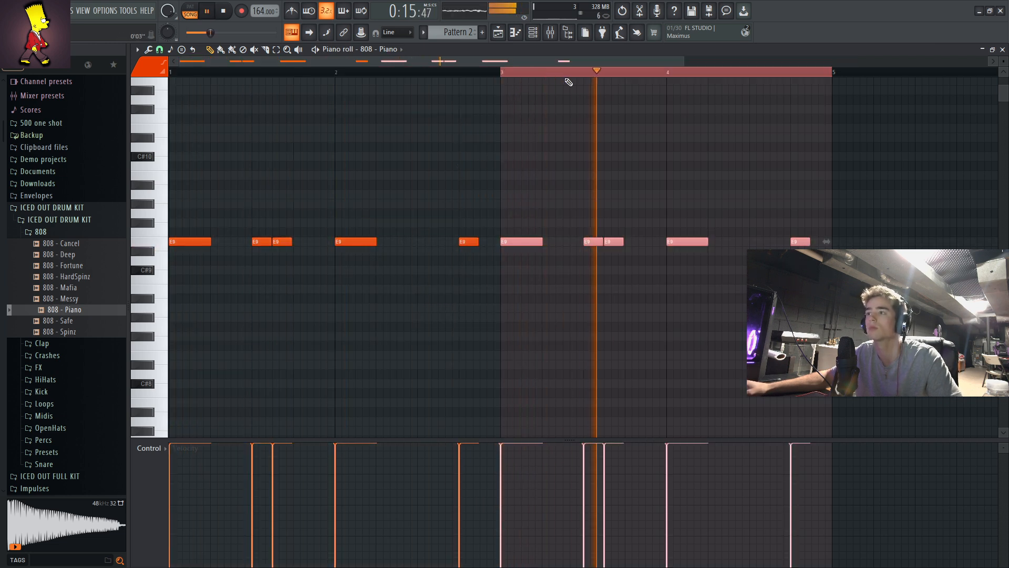
key(space)
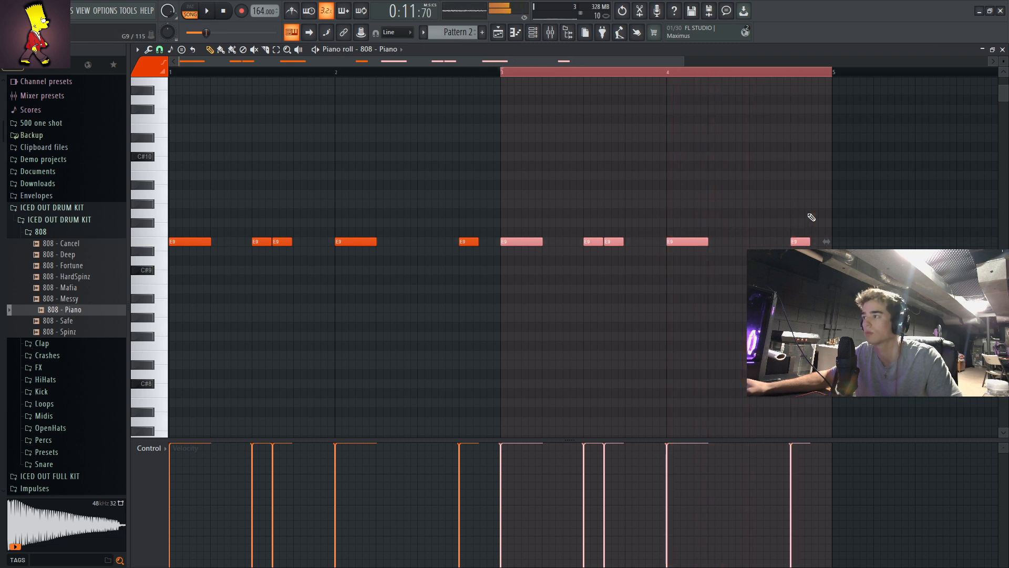
key(ctrl+a)
key(ctrl+b)
scroll(766, 153, down, 3)
key(ctrl+a)
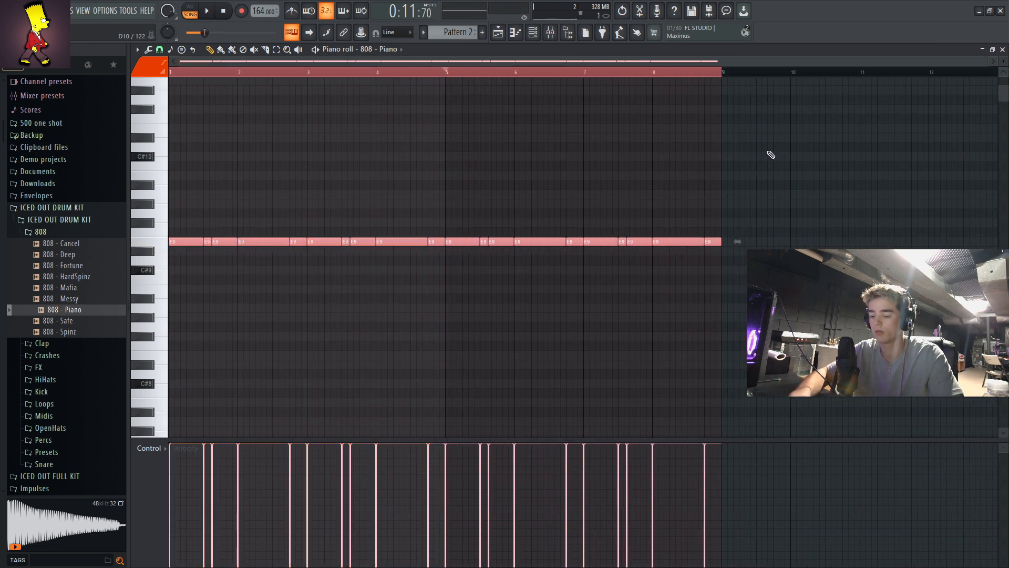
- Try all the 808 notes in other octaves and bring them back to E9
key(ctrl+Down)
key(ctrl+Down)
key(ctrl+Down)
key(ctrl+Up)
key(ctrl+Up)
key(ctrl+Up)
key(ctrl+Up)
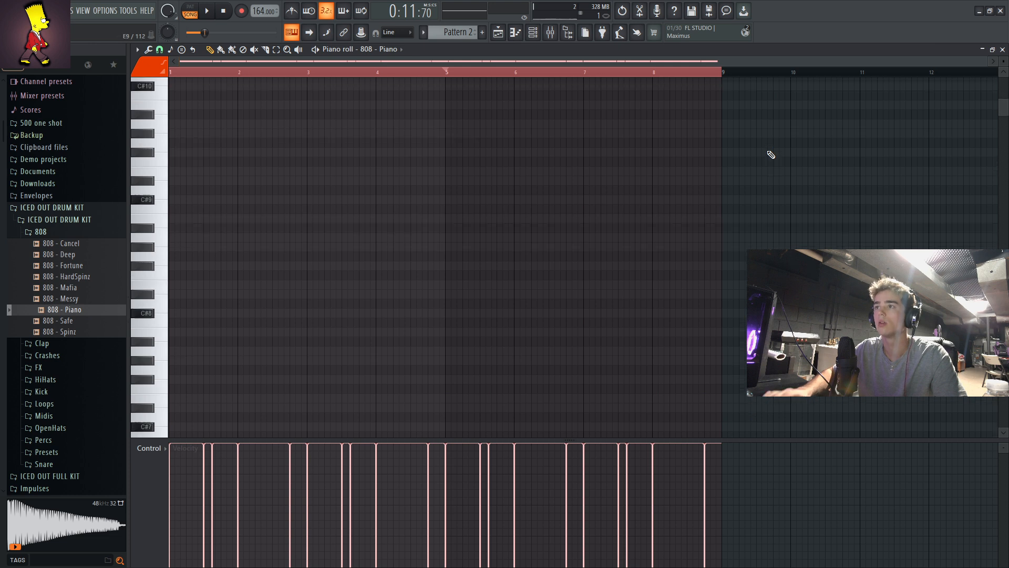
key(ctrl+Down)
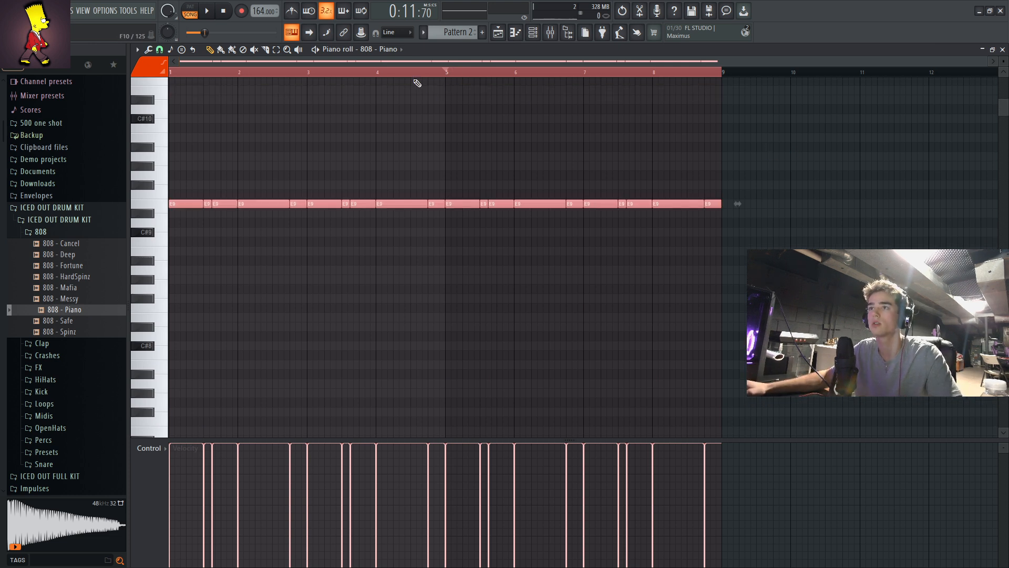
- Play from bar 5, delete bar 7's short 808 note on beat 3, and extend the preceding note over the gap
click(446, 74)
key(space)
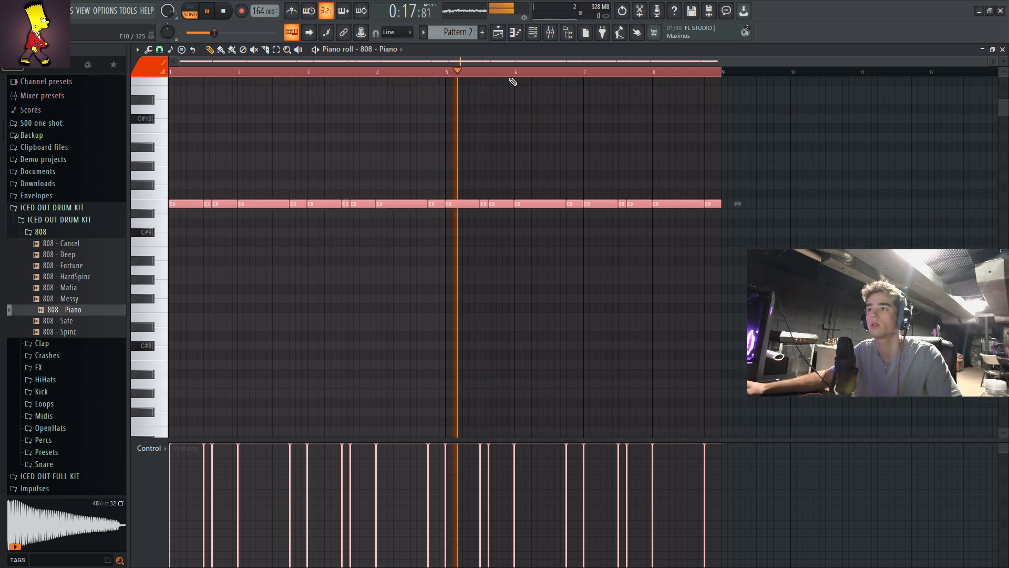
scroll(518, 74, up, 3)
key(ctrl+d)
right_click(754, 205)
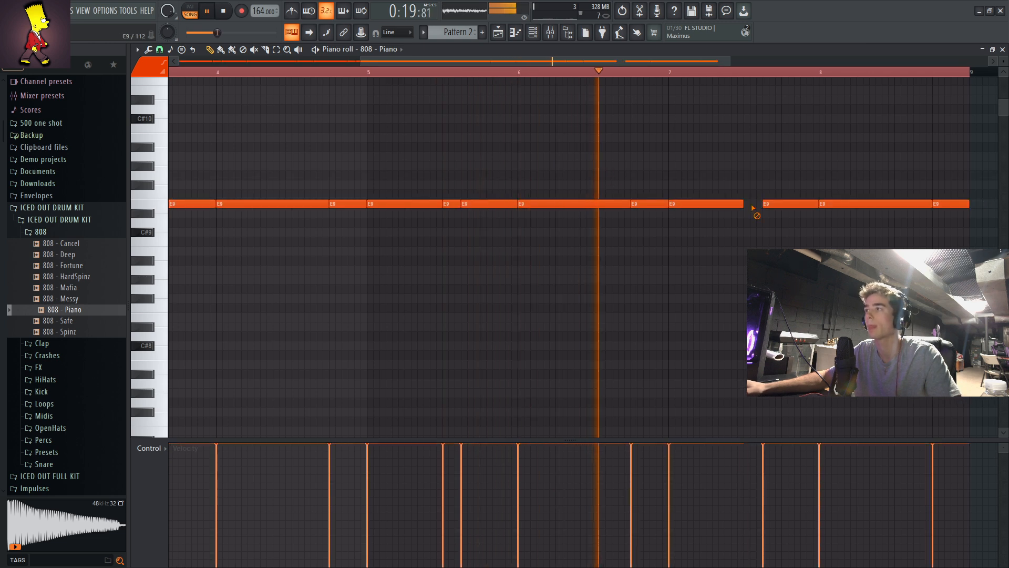
drag(743, 205, 762, 206)
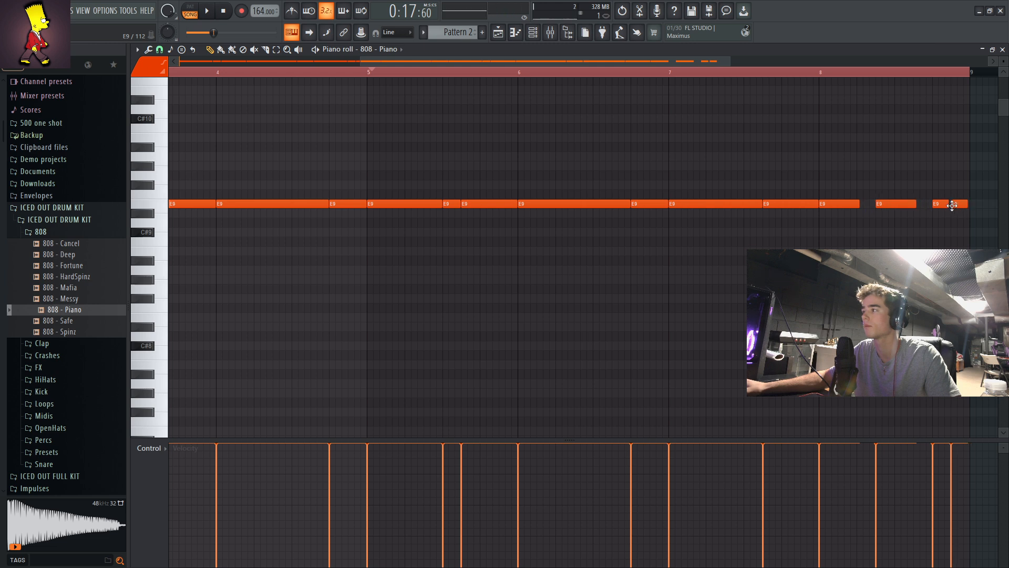
- Transpose all the 808 notes down four octaves to E5 and close the gaps between them
key(ctrl+a)
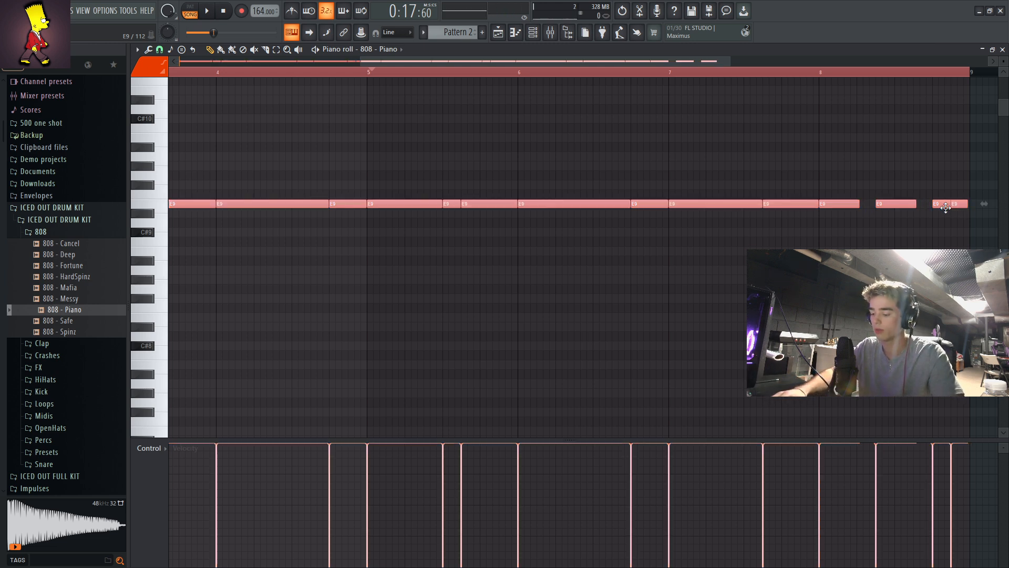
key(ctrl+Down)
key(ctrl+Down)
key(ctrl+Down)
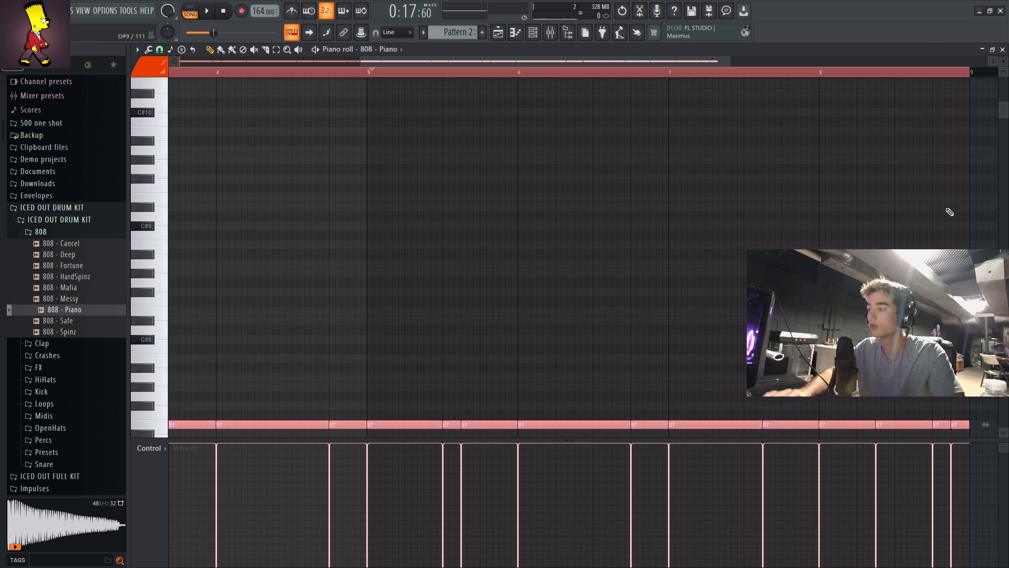
key(ctrl+Down)
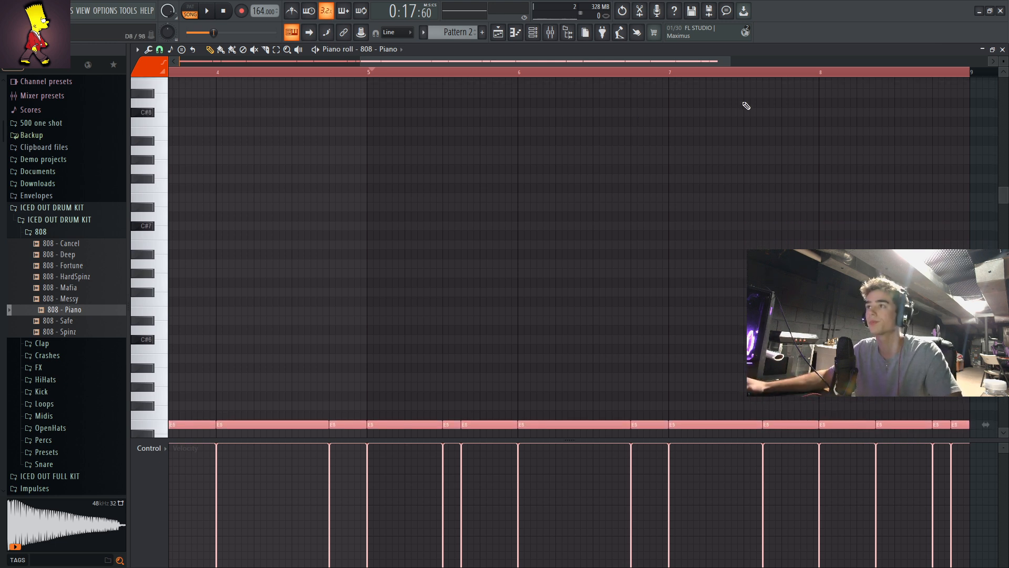
- Play the transposed 808 line from the start of bar 1
scroll(633, 76, down, 3)
click(634, 74)
drag(634, 76, 9, 85)
key(space)
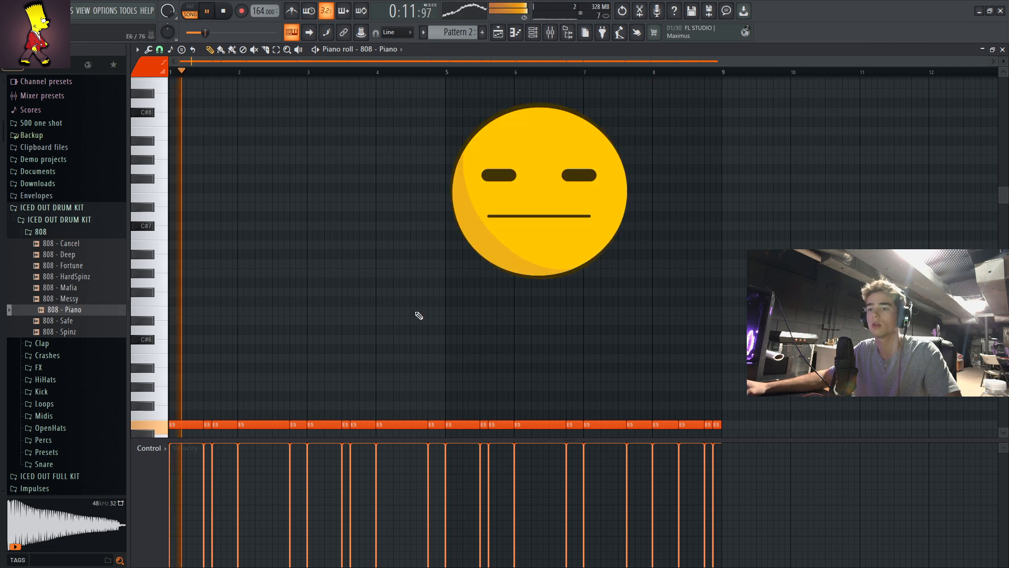
- Add Fruity Soft Clipper to a free effect slot on the mixer's Master track
click(550, 33)
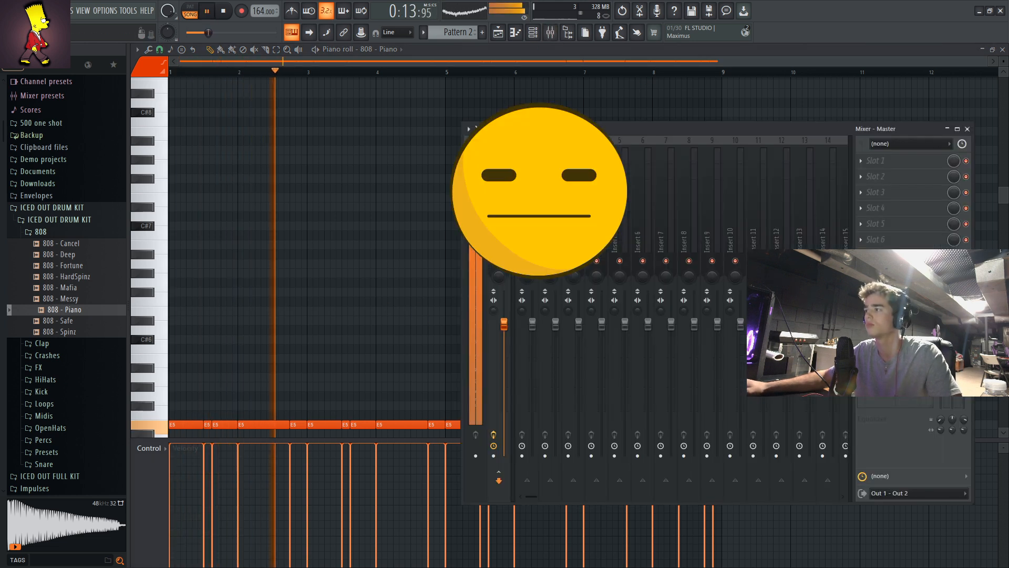
click(861, 287)
mouse_move(876, 301)
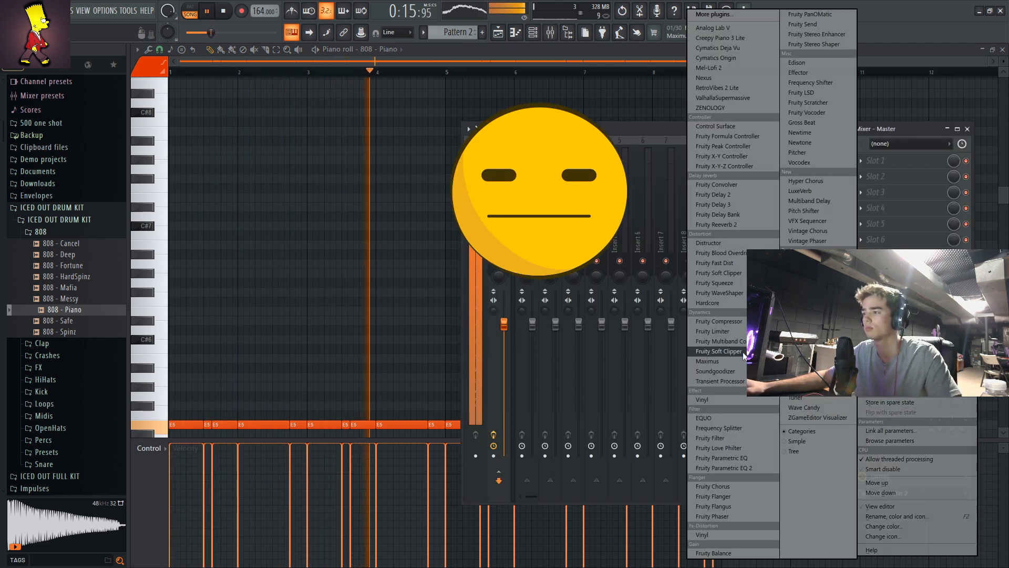
click(718, 273)
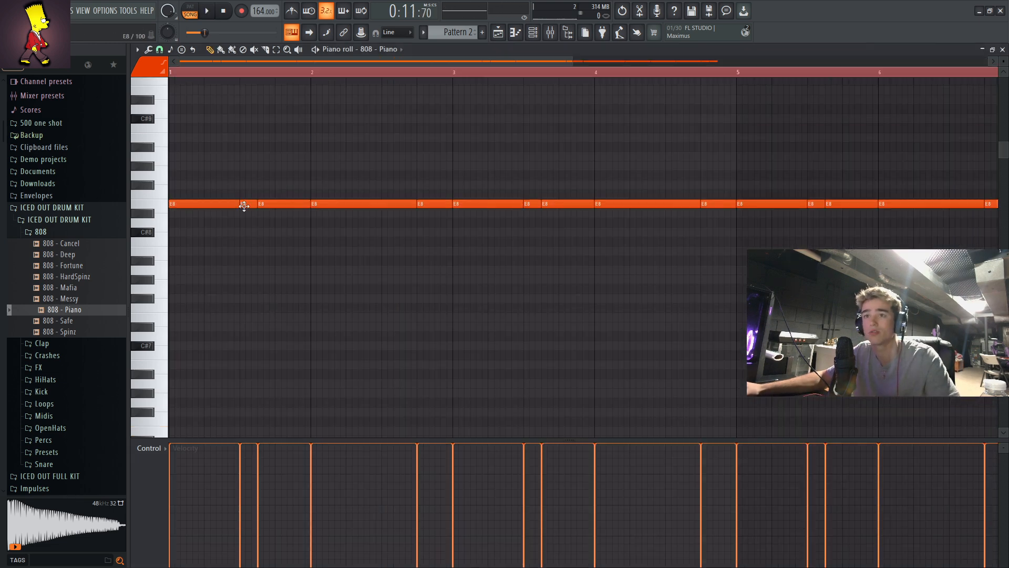
- Delete the short E8 notes on beat 3 of bars 1 and 3 and extend each preceding note over the gap
key(space)
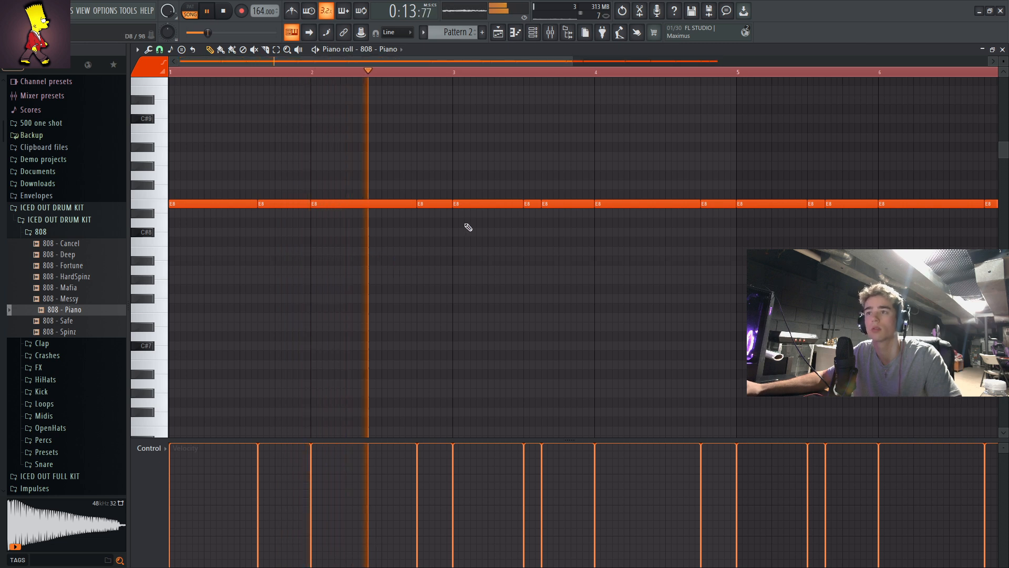
right_click(531, 206)
drag(521, 206, 540, 209)
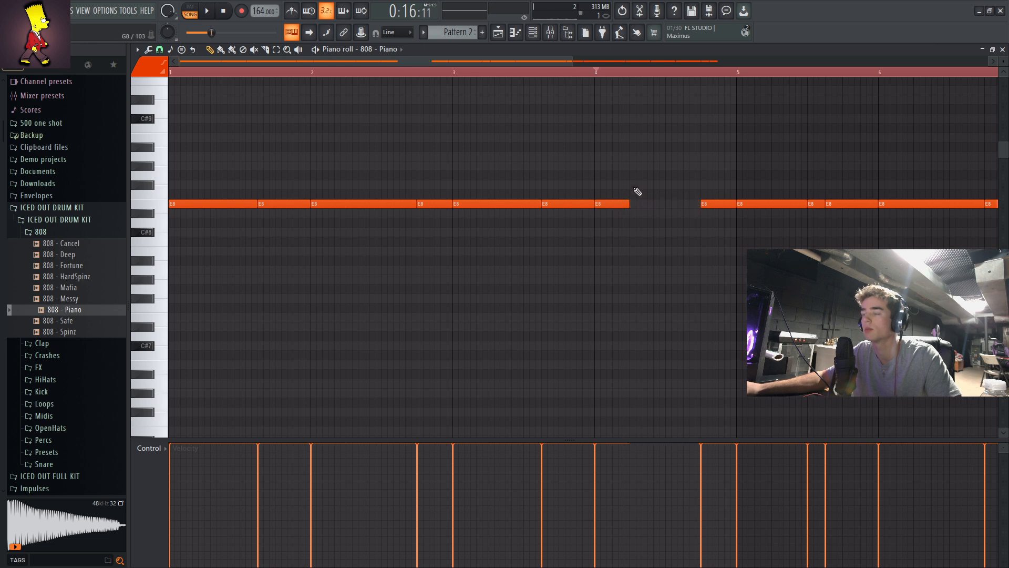
- Play the 808 line and add an E8 note in the bar 4 gap, starting midway between beats 2 and 3
key(space)
click(686, 222)
right_click(687, 222)
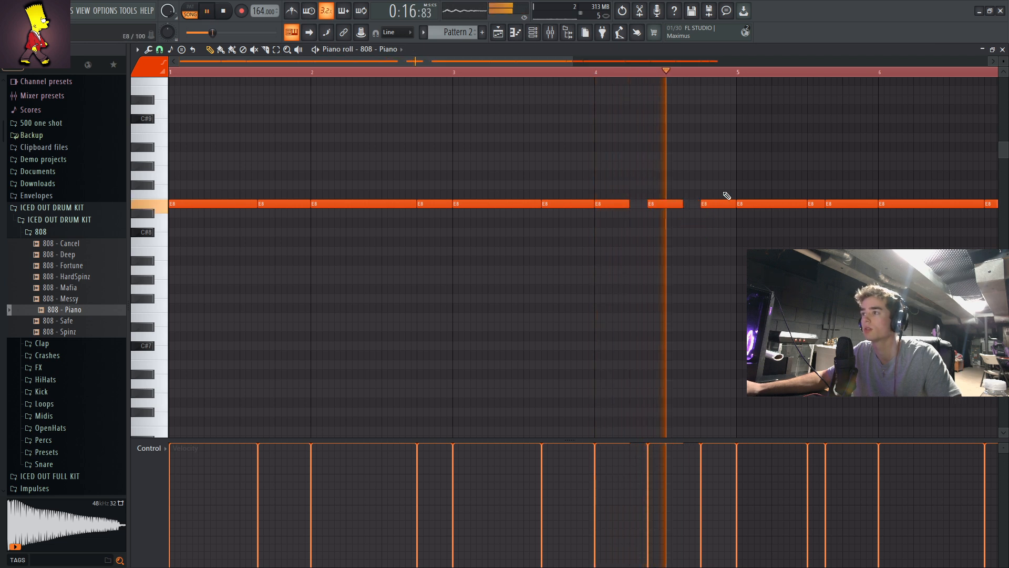
- Copy the 808 notes of bars 1 to 4 over bars 5 to 8
scroll(749, 79, down, 4)
scroll(737, 94, down, 2)
scroll(755, 91, up, 4)
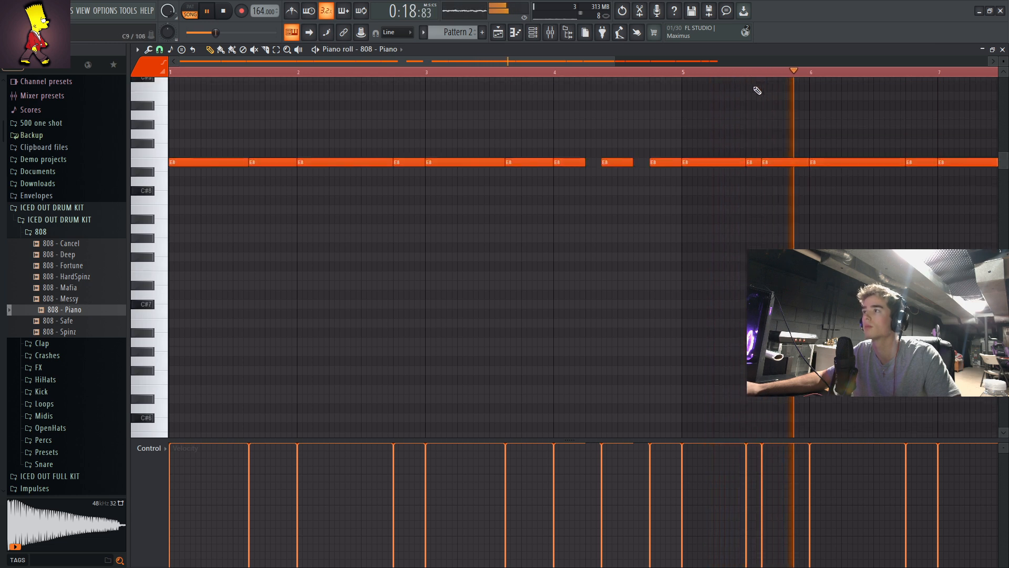
scroll(753, 72, down, 3)
drag(463, 112, 464, 113)
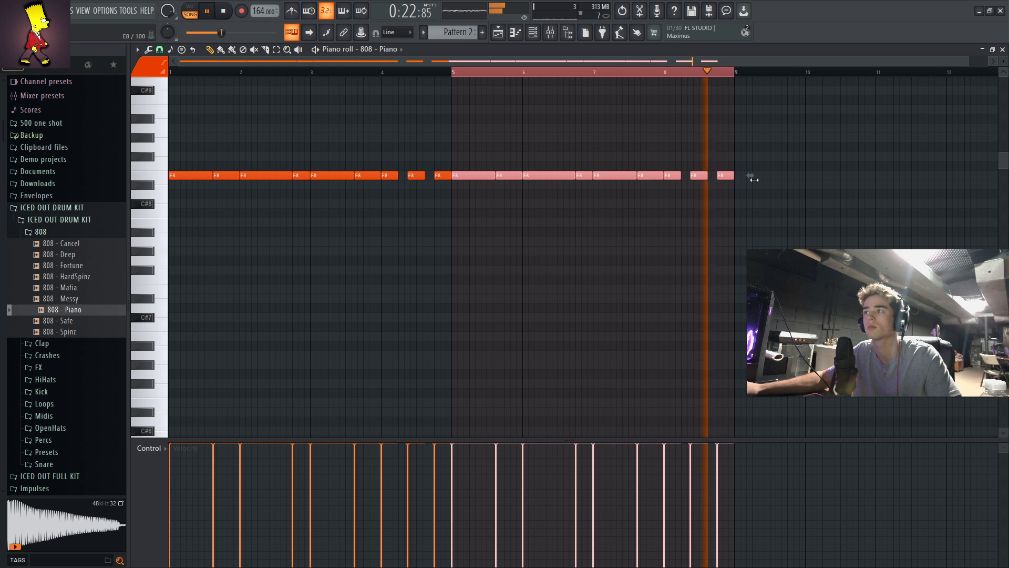
- Shorten the final 808 note in bar 8 and add a second short E8 note before the bar's end
key(space)
click(757, 146)
right_click(757, 146)
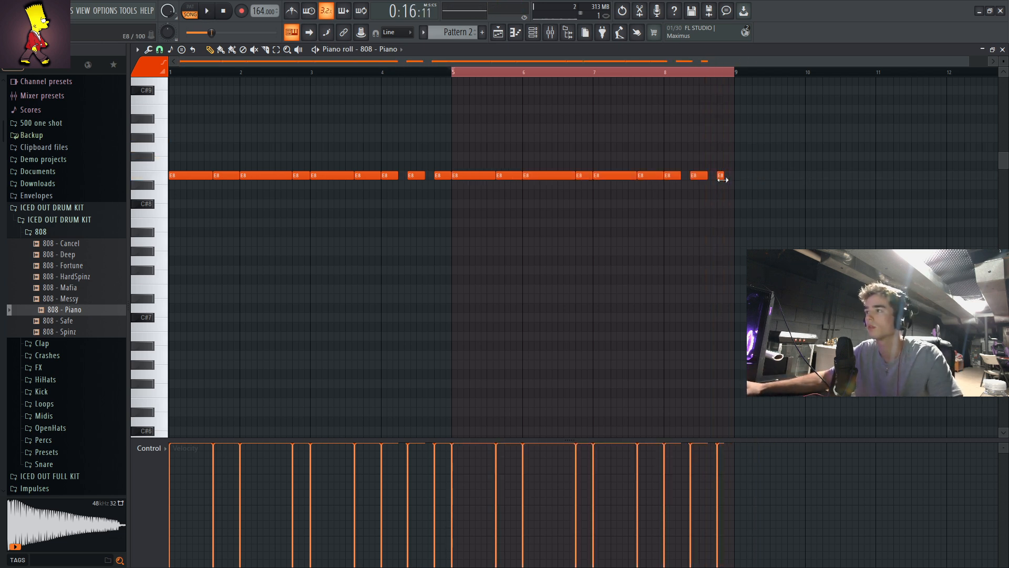
scroll(738, 79, up, 8)
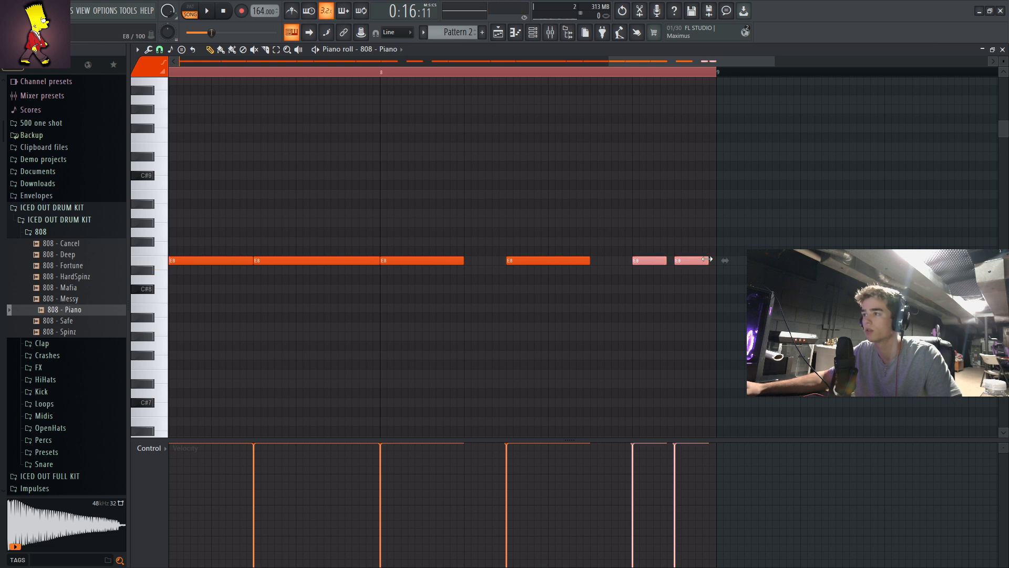
- Close the gaps between all 808 notes and transpose the whole line down three octaves to E5
key(ctrl+a)
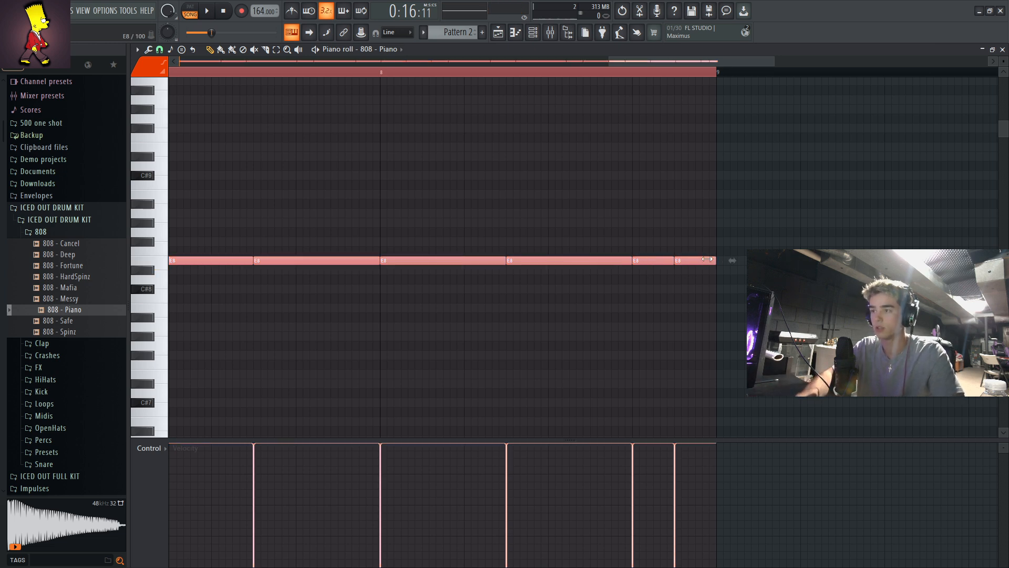
scroll(477, 79, down, 5)
click(478, 74)
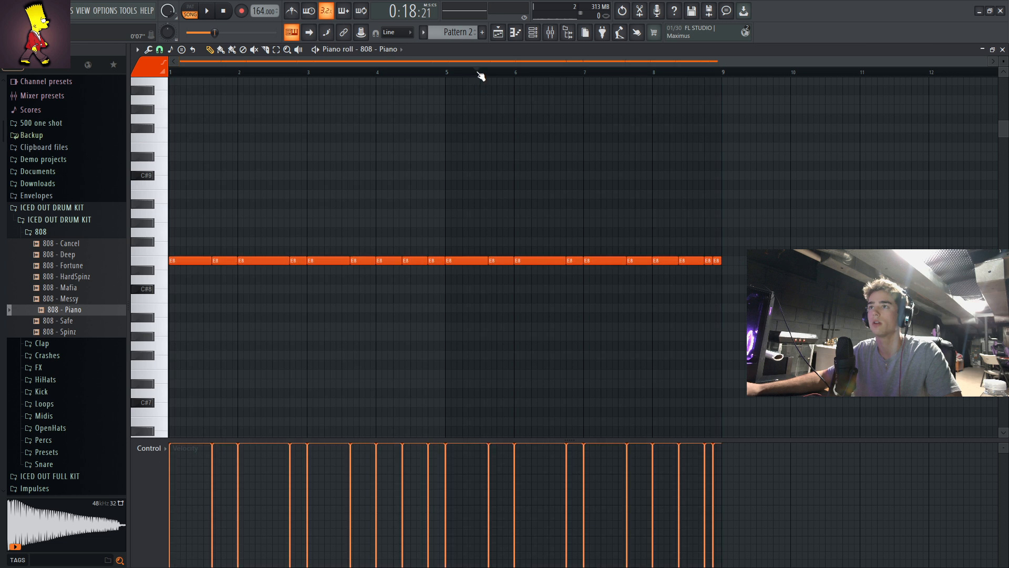
key(ctrl+Down)
key(ctrl+Down)
key(ctrl+Down)
- Play the transposed 808 line and check the Master level in the mixer
key(space)
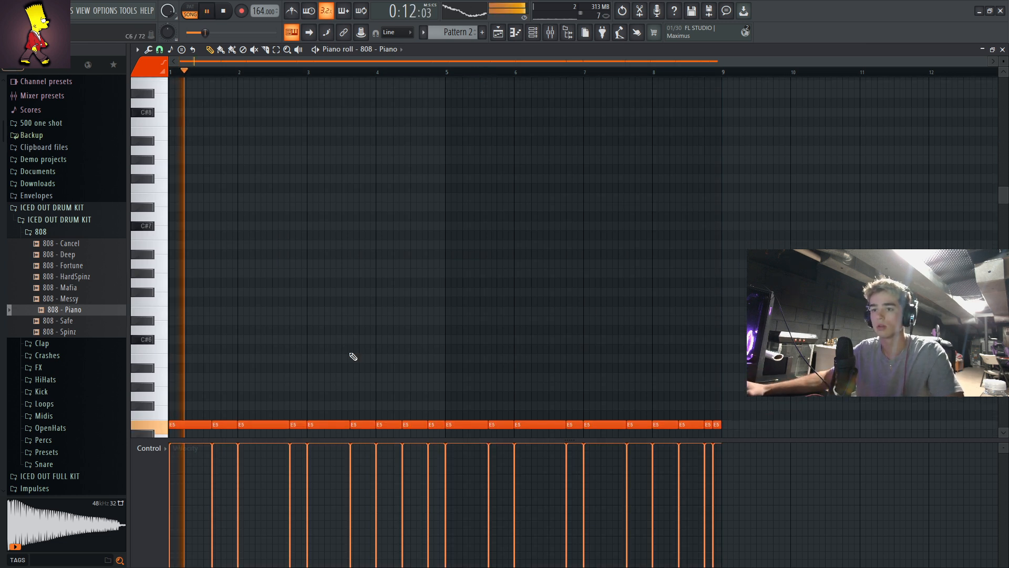
click(422, 340)
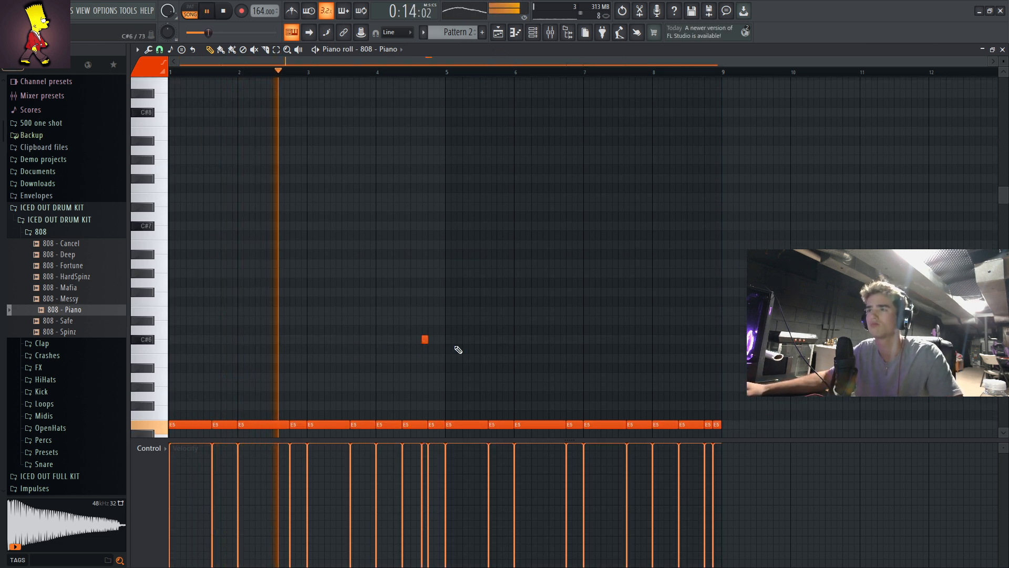
key(F9)
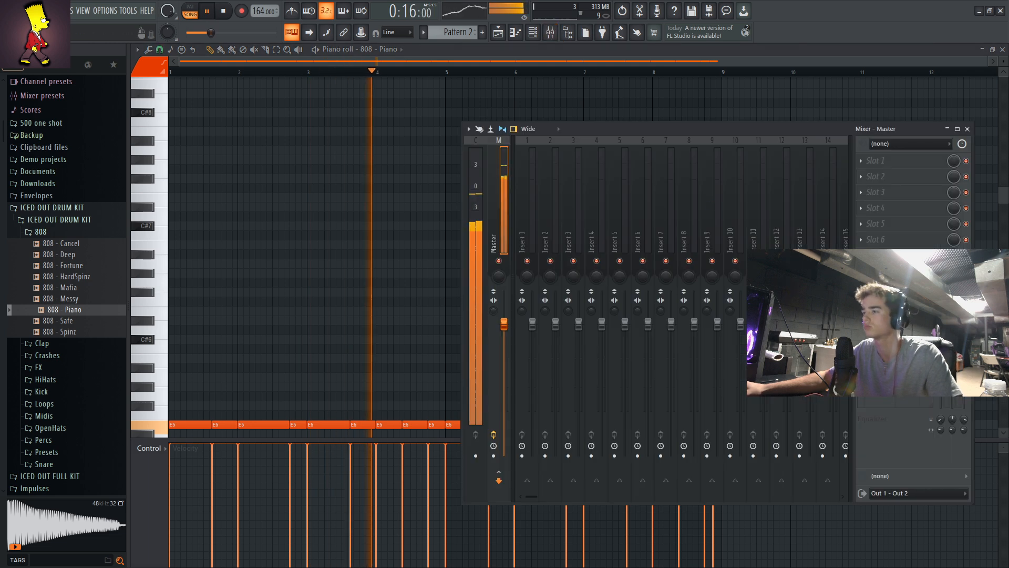
click(968, 129)
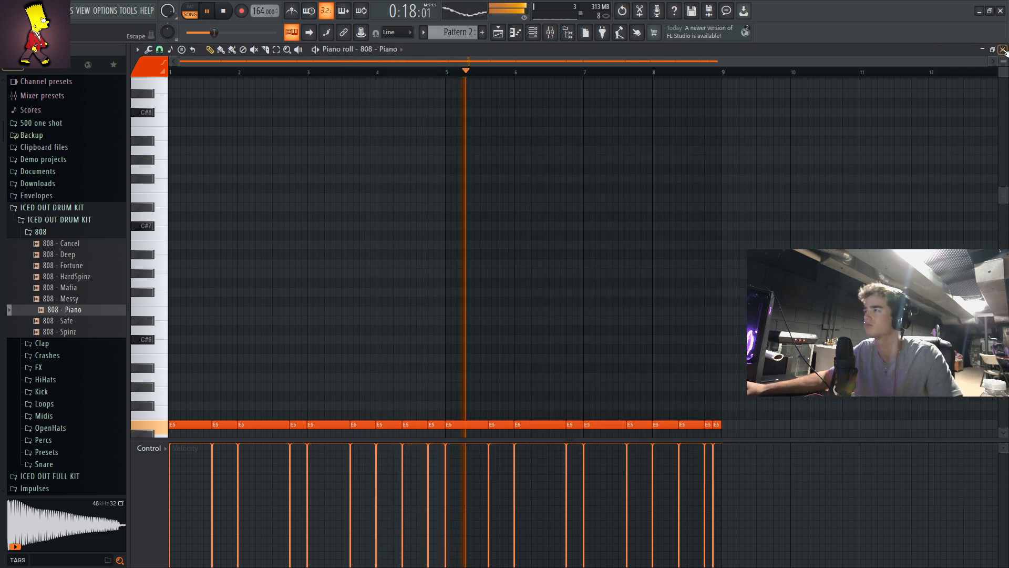
- Select the clips in the playlist and duplicate them to extend the arrangement
key(F5)
drag(521, 390, 443, 295)
key(ctrl+b)
click(610, 384)
right_click(617, 386)
drag(637, 410, 462, 293)
key(ctrl+b)
click(624, 405)
right_click(659, 415)
drag(863, 444, 424, 280)
click(652, 352)
right_click(663, 363)
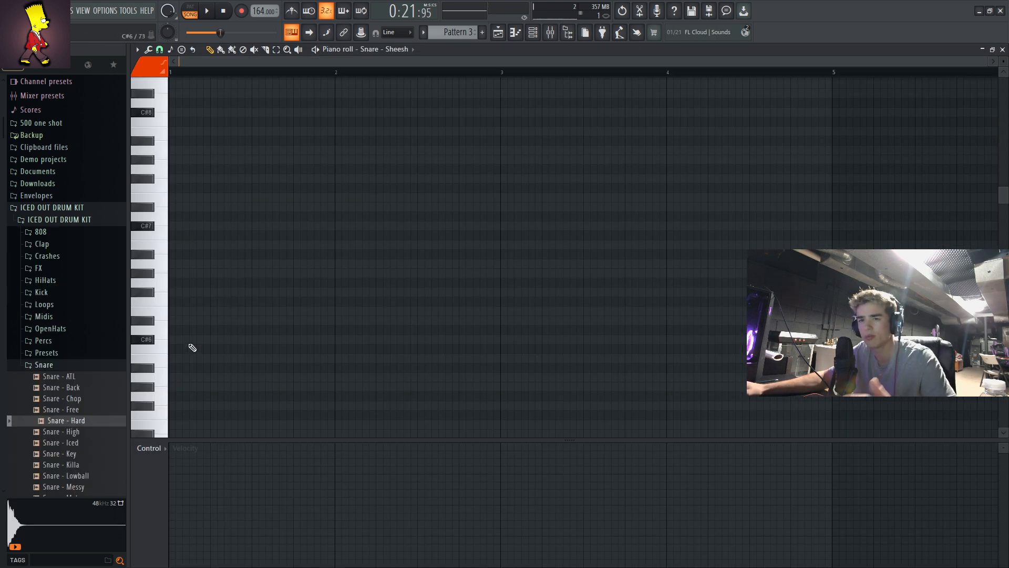
- Place four C6 notes half a beat apart from the start of bar 1 for Snare - Sheesh and play them
scroll(202, 318, down, 2)
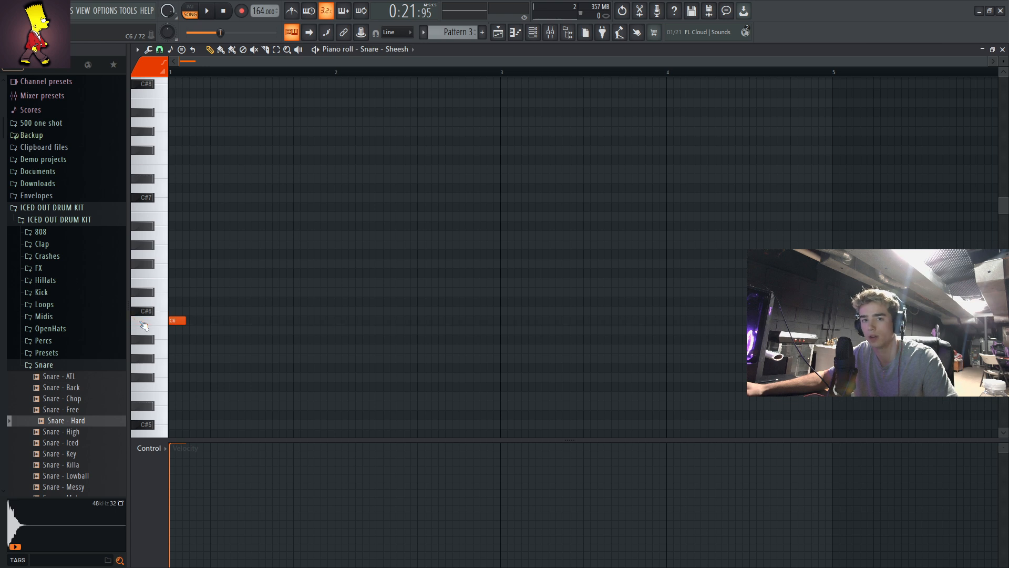
click(198, 321)
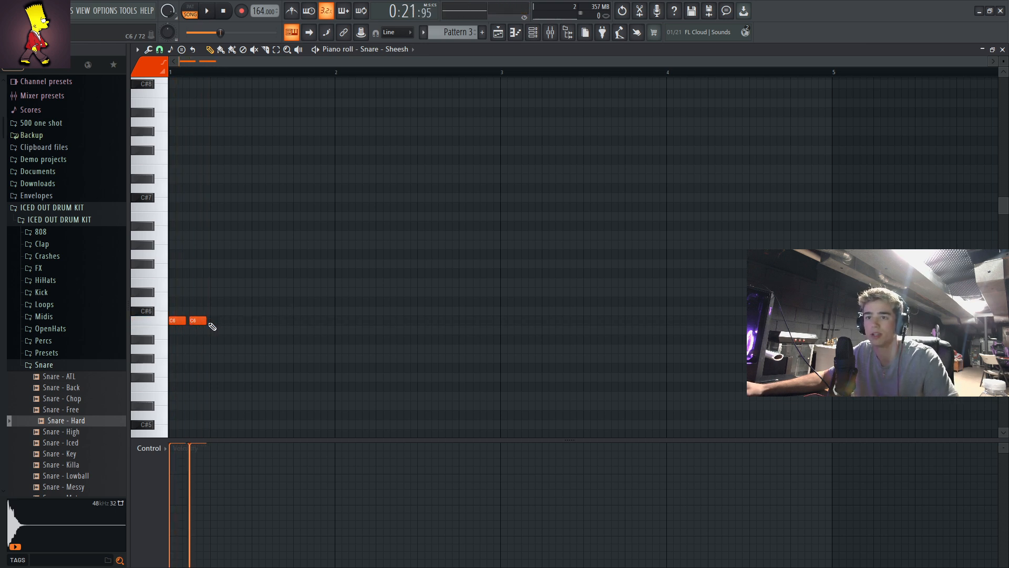
key(space)
click(236, 322)
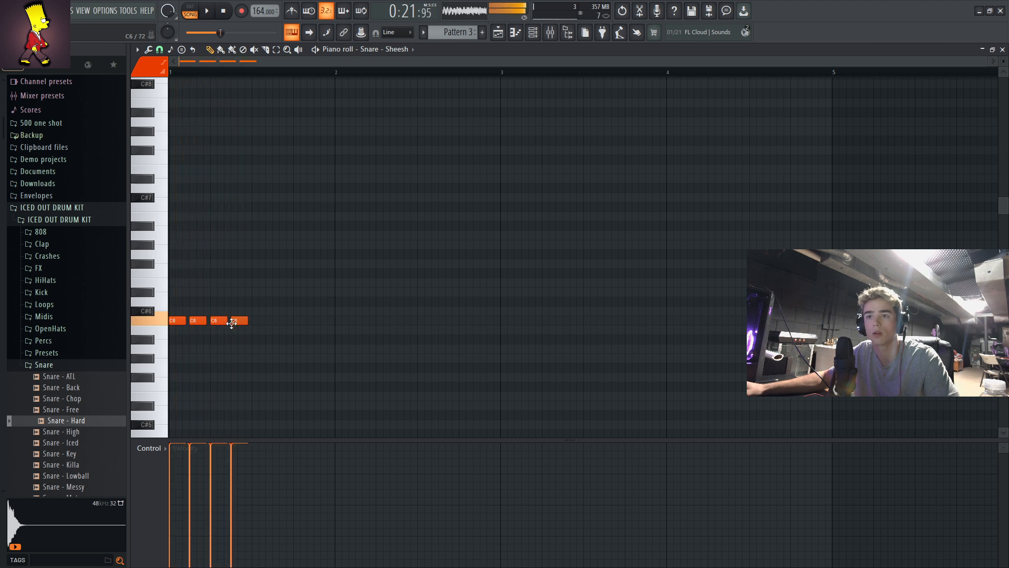
key(space)
- Add two A5 snare notes on beat 3 and half a beat after it, and play the pattern
mouse_move(253, 328)
mouse_down()
mouse_move(255, 349)
mouse_move(252, 329)
mouse_up()
key(space)
click(276, 349)
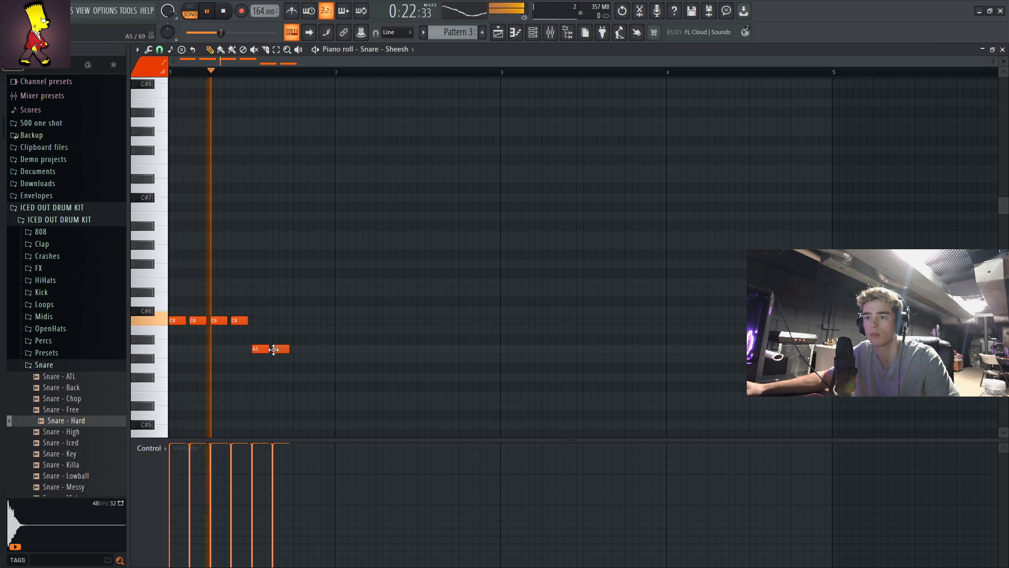
key(space)
- Add a rapid roll of six short F#5 snare notes starting on beat 4 of bar 1
drag(294, 372, 293, 383)
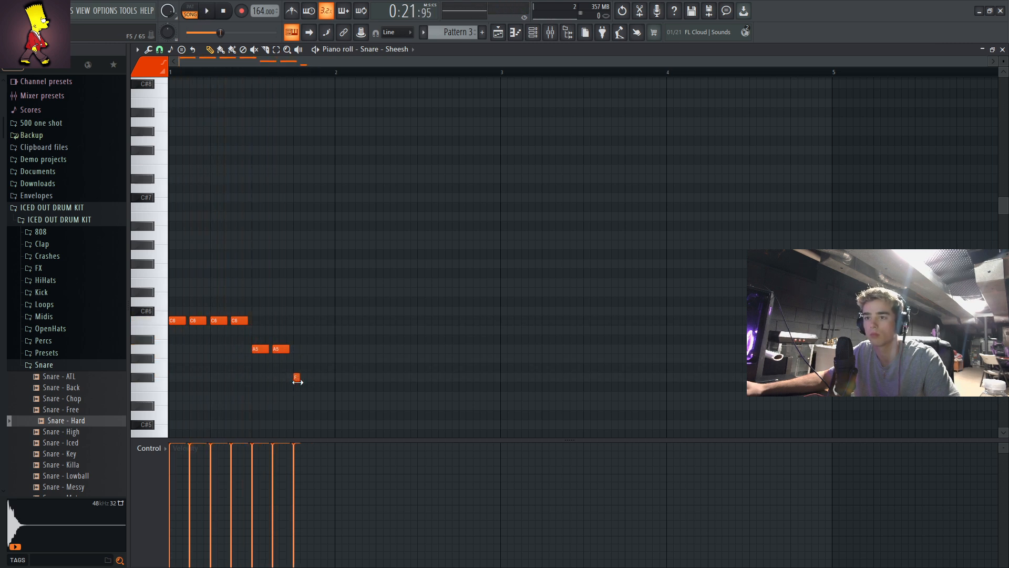
scroll(315, 78, up, 4)
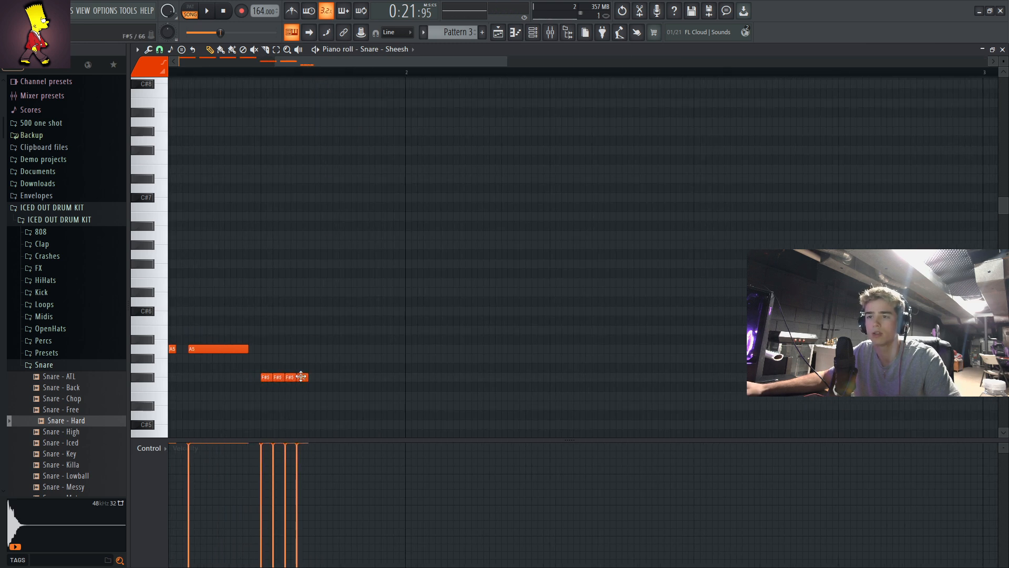
scroll(263, 66, down, 4)
key(space)
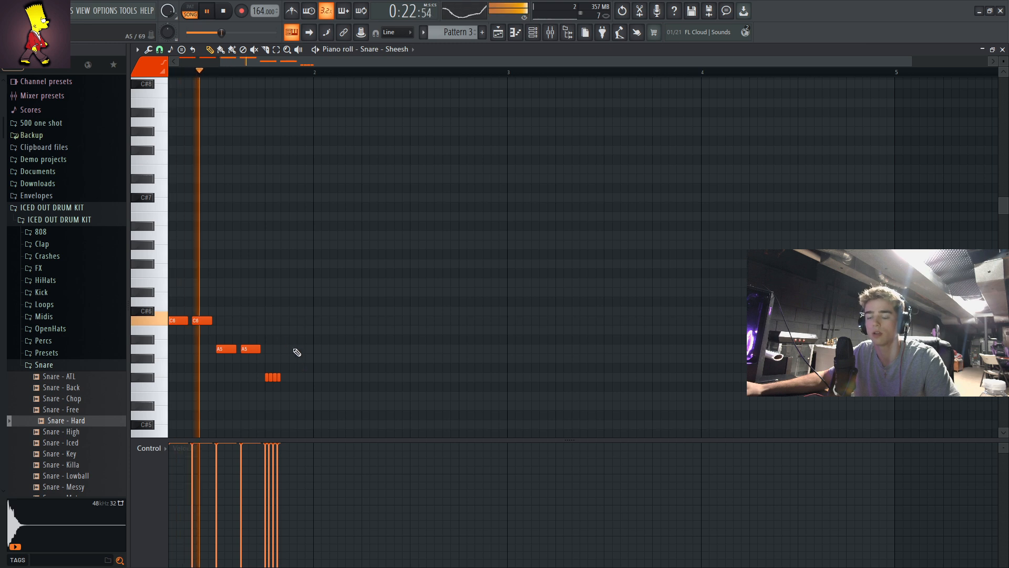
key(space)
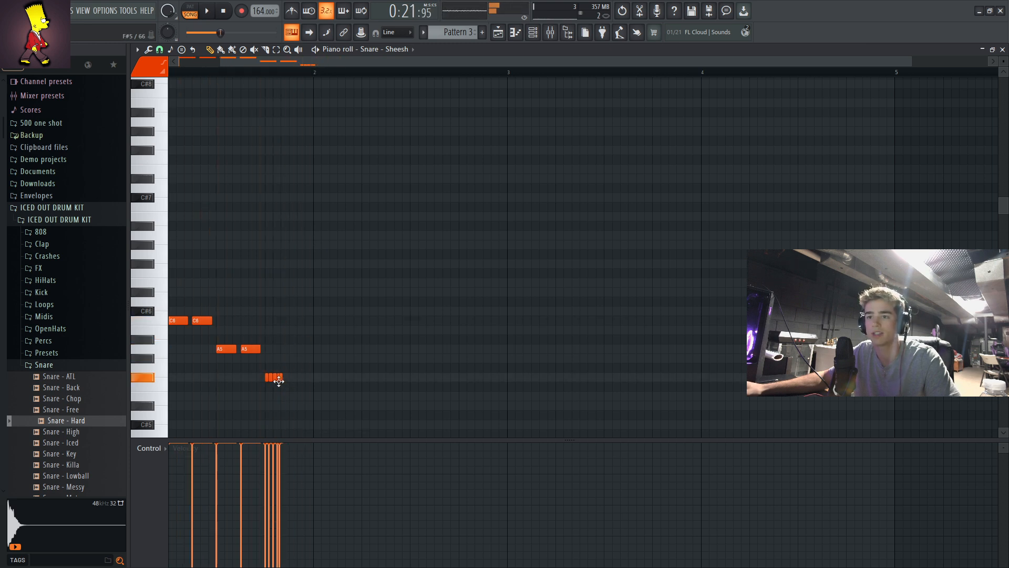
drag(315, 62, 109, 79)
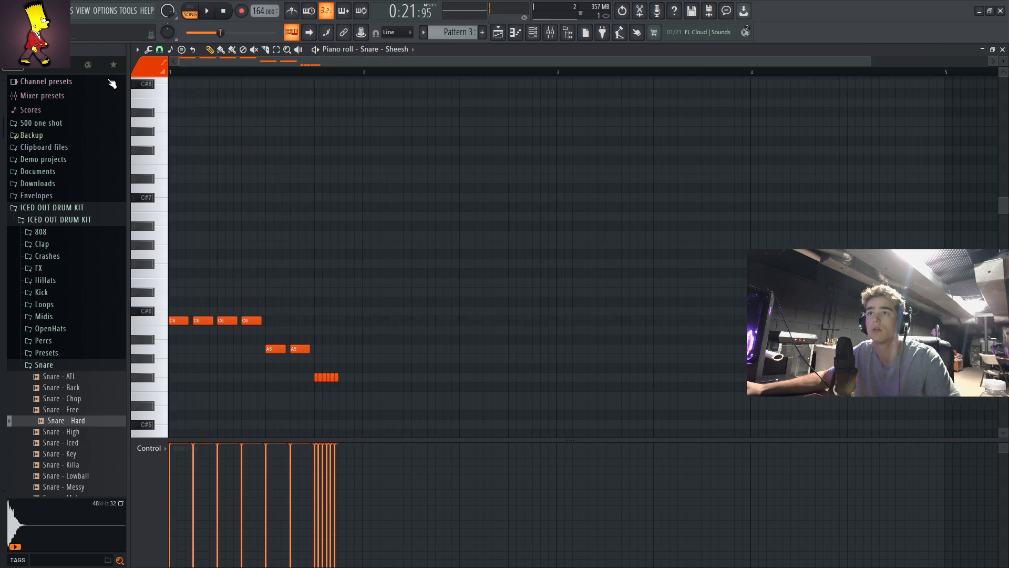
- Select the C6, A5 and F#5 snare notes group by group and play the whole roll
drag(298, 332, 122, 309)
drag(306, 362, 259, 343)
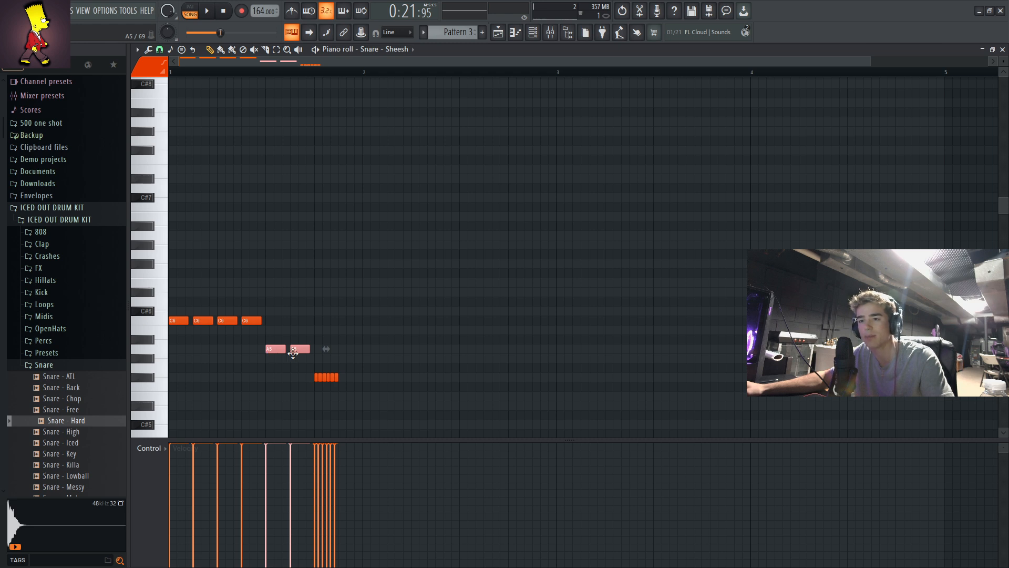
drag(305, 392, 406, 385)
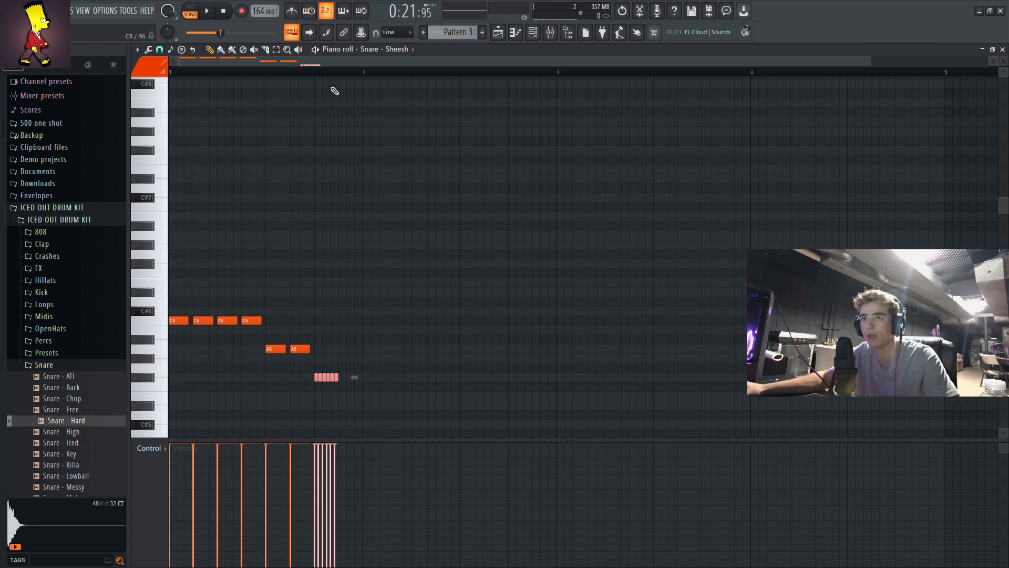
key(space)
key(space)
key(space)
ctrl+click(347, 289)
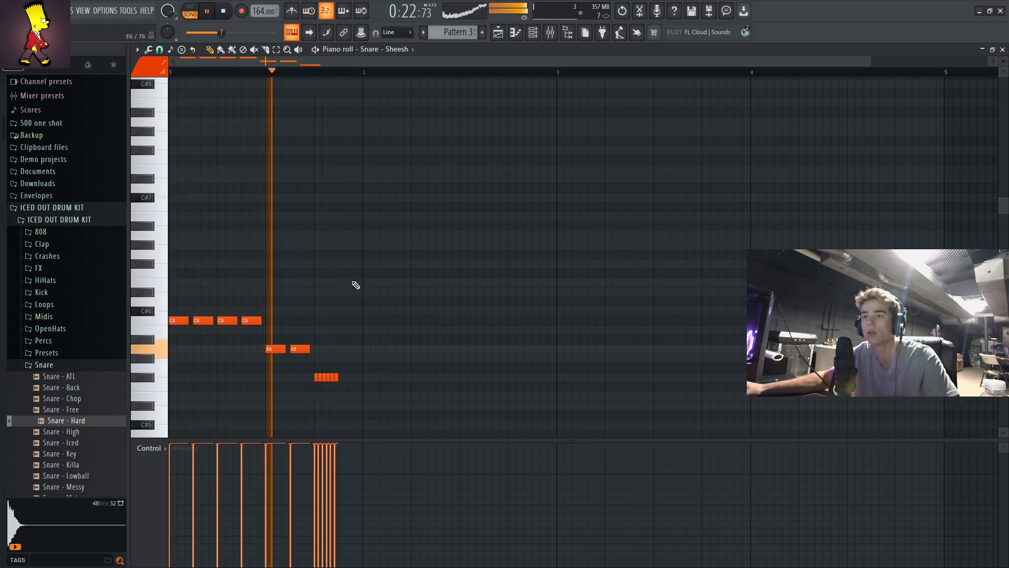
- Extend the F#5 snare roll toward the end of bar 1 and slightly lower the velocity of all snare notes
key(space)
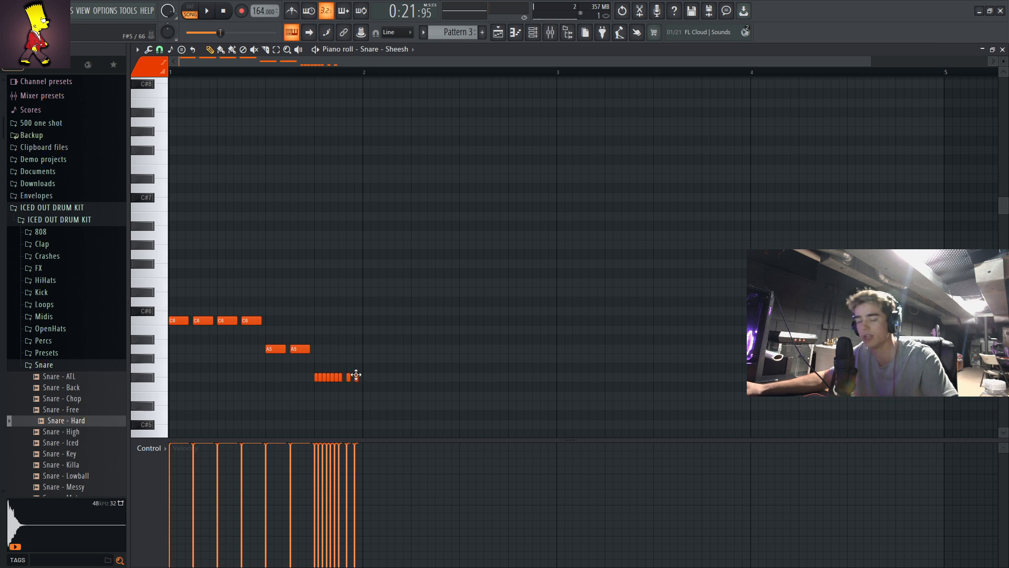
key(ctrl+a)
key(space)
ctrl+click(386, 379)
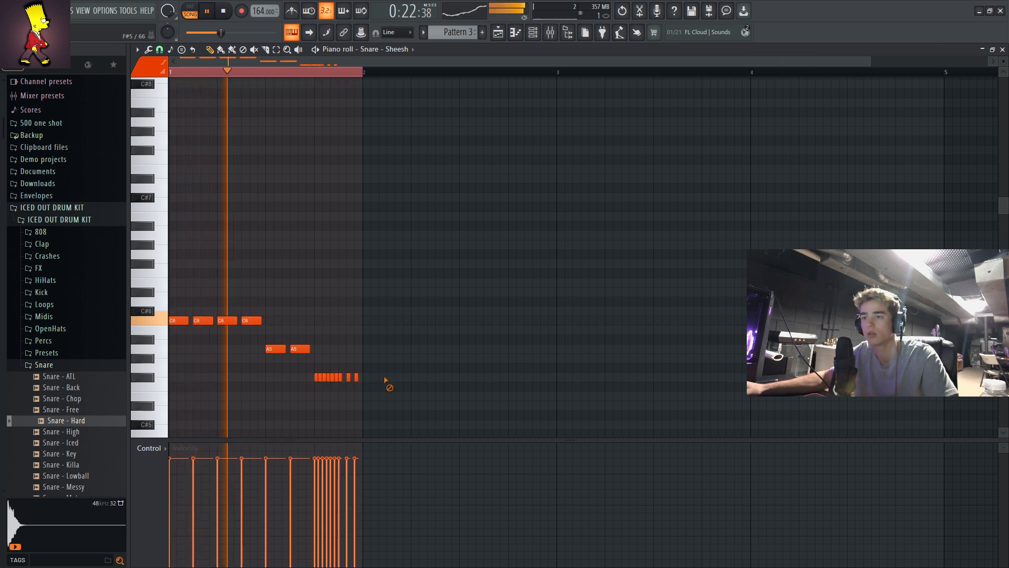
key(space)
key(space)
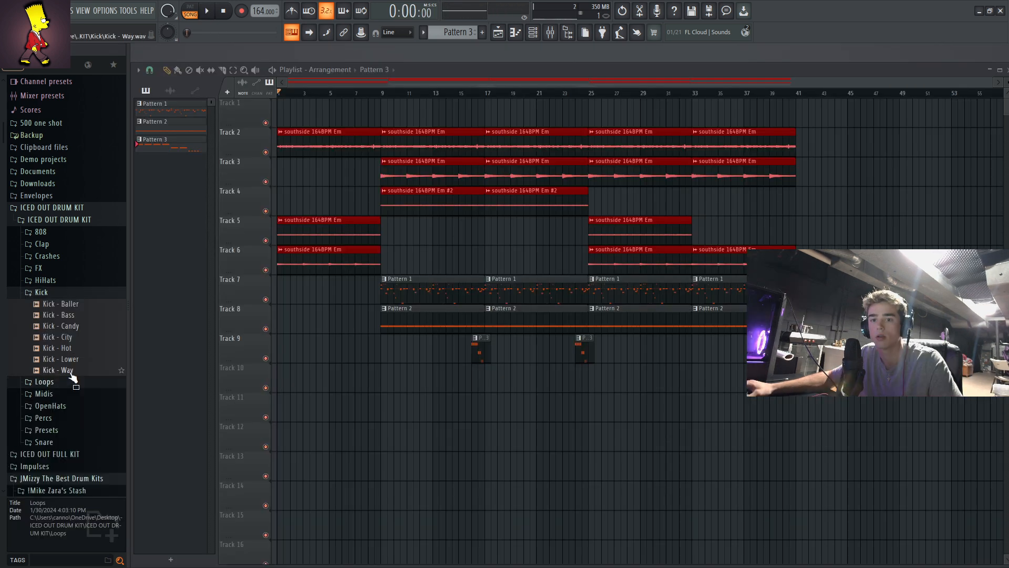
- Preview Kick - Way and Kick - City, and open Kick - City in a new channel
click(71, 370)
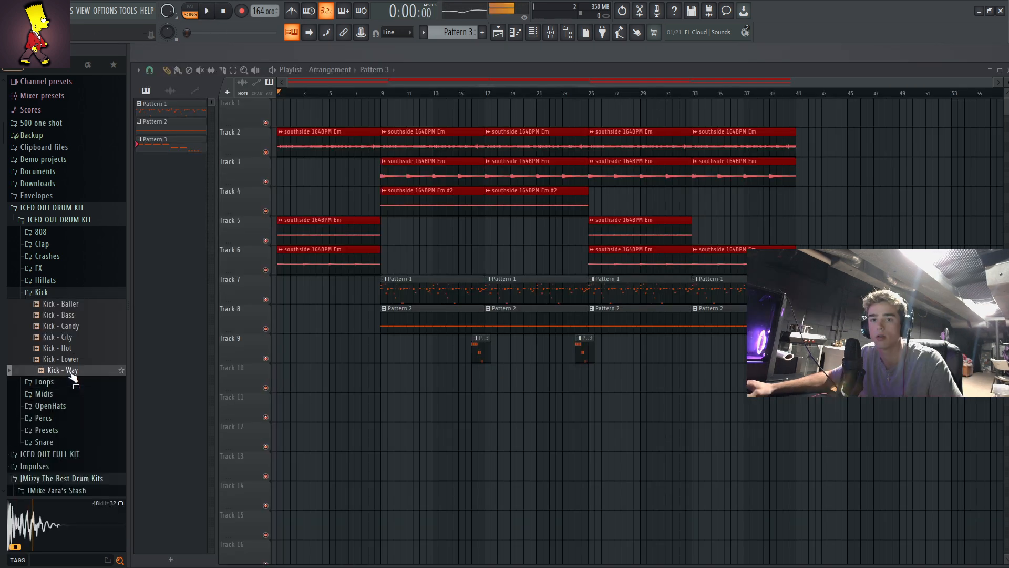
click(69, 339)
right_click(68, 340)
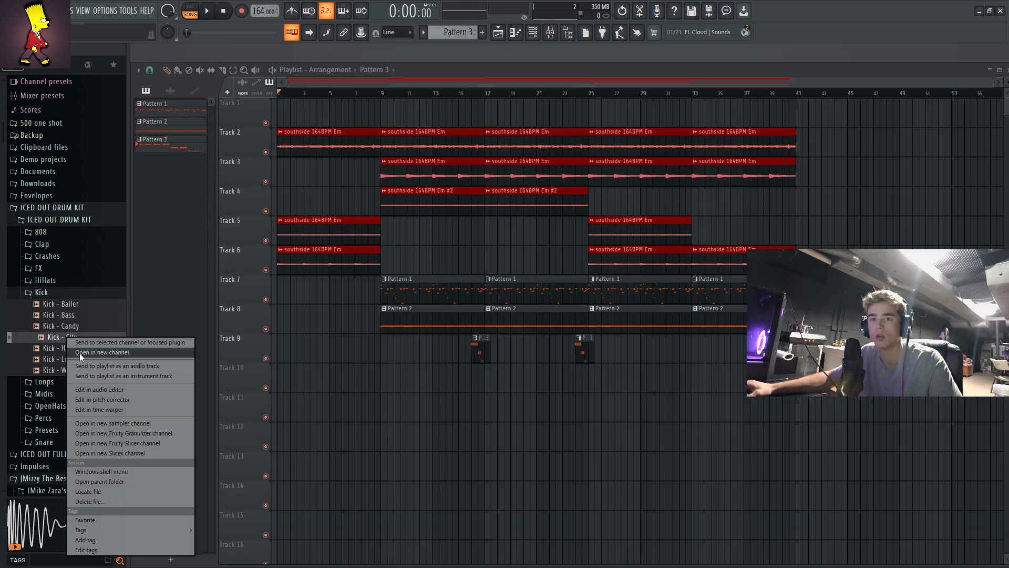
click(83, 352)
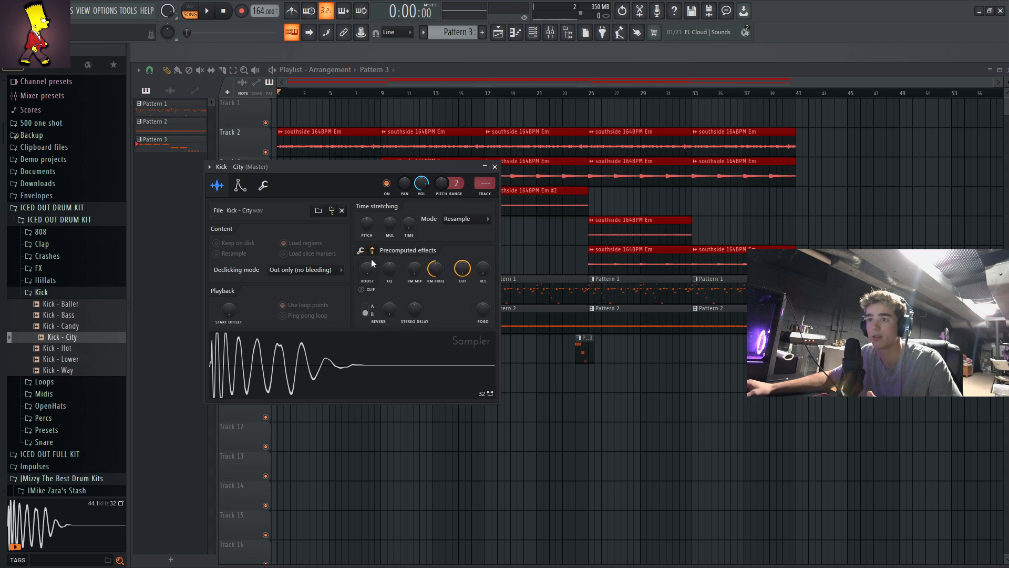
click(209, 167)
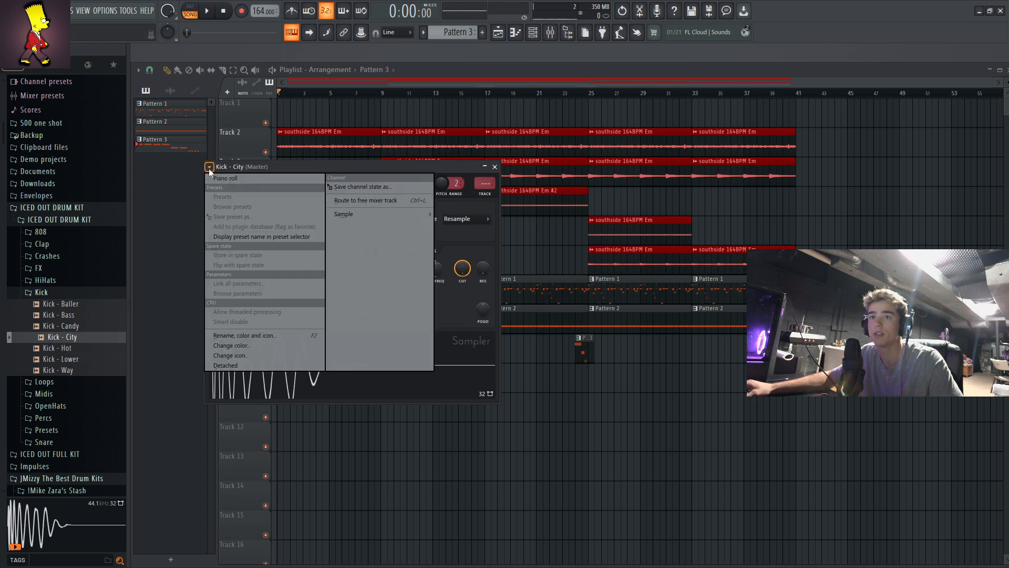
click(219, 179)
click(1002, 50)
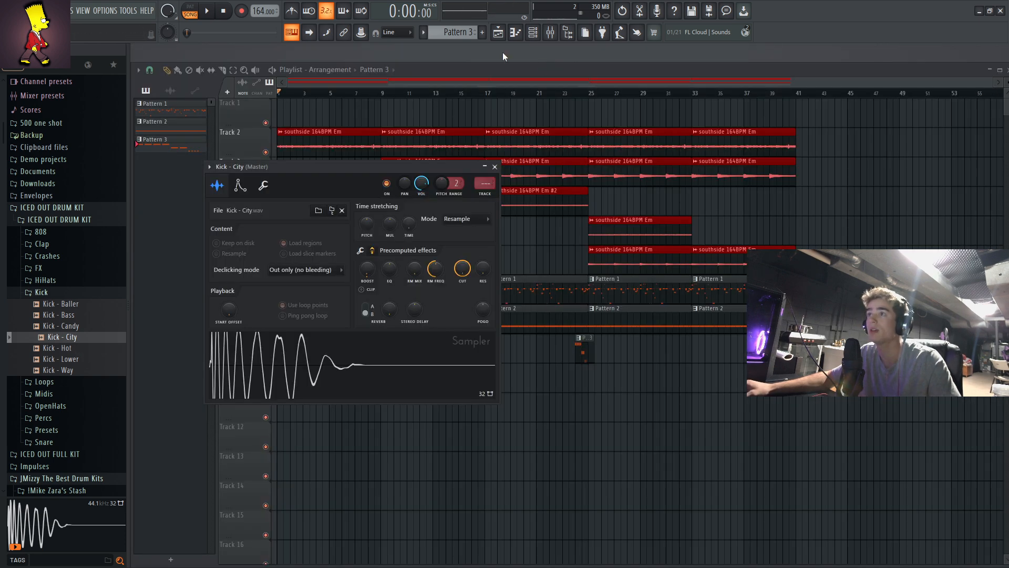
- Create Pattern 4 and place short full-velocity C5 Kick - City notes on beats 1, 2.5, 3.5 and 4 of bar 1
click(495, 167)
click(482, 33)
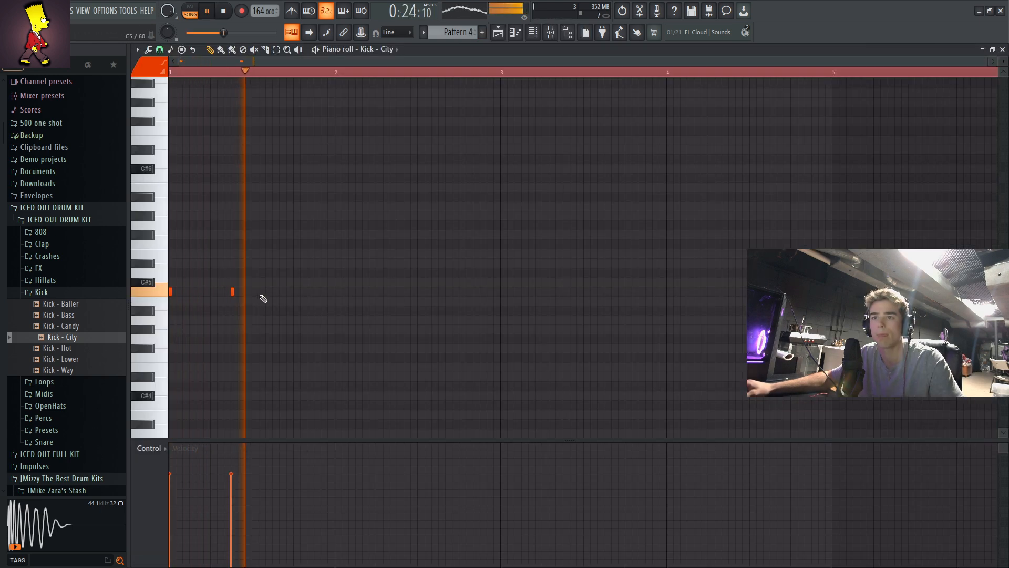
mouse_move(253, 291)
mouse_down()
mouse_move(297, 292)
mouse_move(270, 293)
mouse_up()
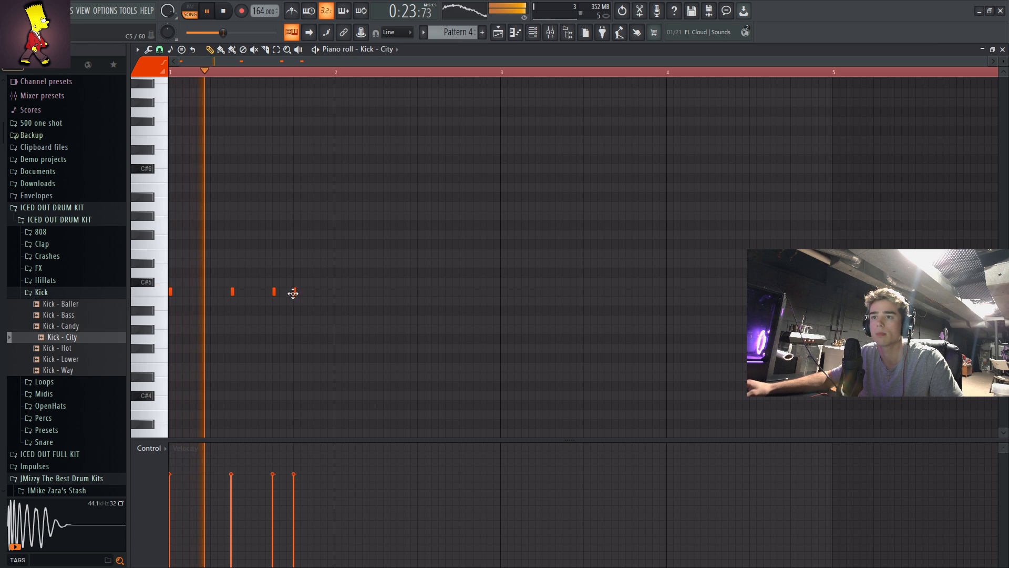
click(295, 292)
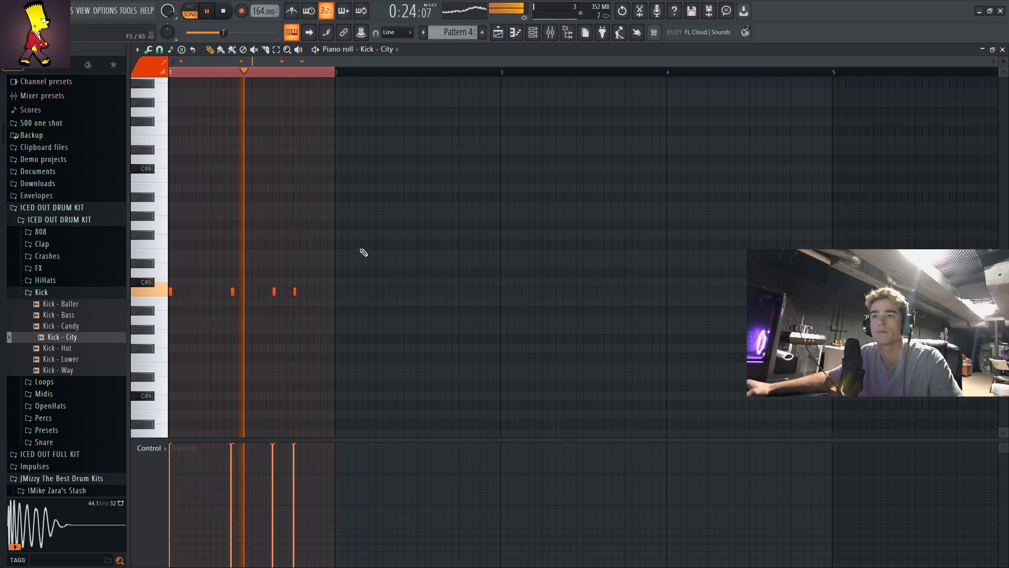
- Continue the C5 kick pattern with notes on beats 1 and 4 of bar 2, 1 and 3.5 of bar 3, and 1, 2.5 and 4 of bar 4
click(338, 292)
click(461, 292)
click(503, 293)
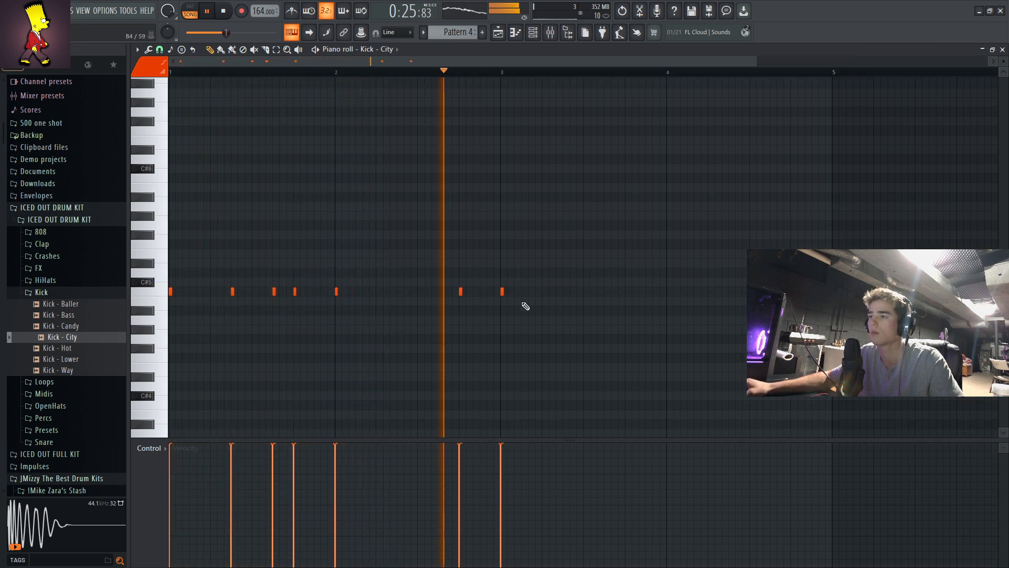
click(606, 292)
click(667, 291)
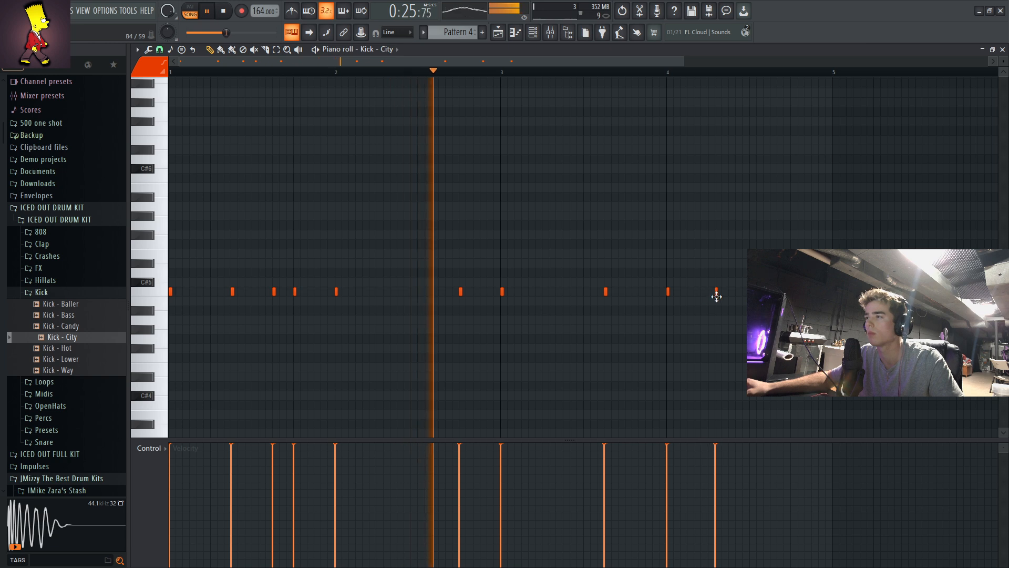
click(730, 291)
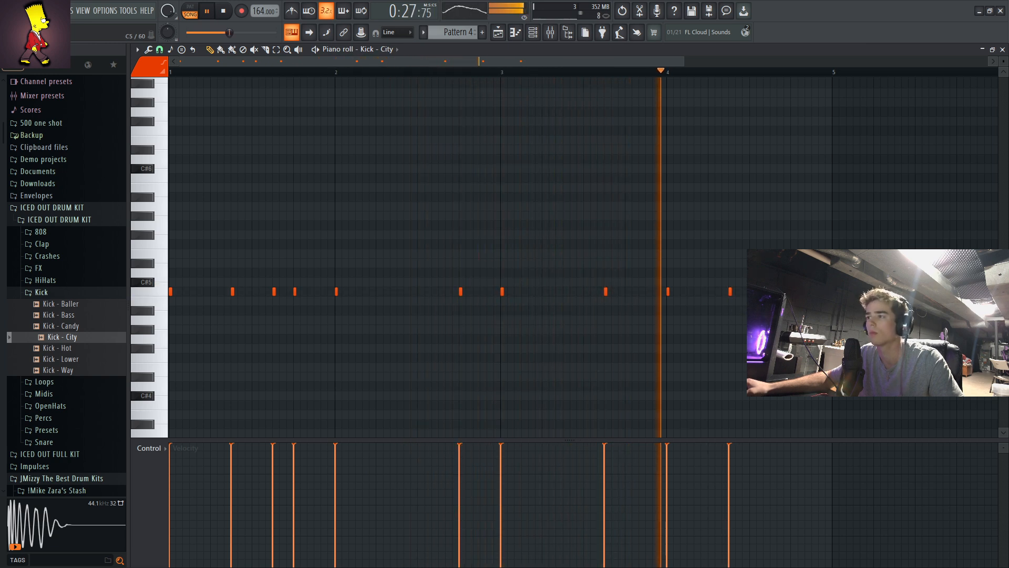
click(792, 291)
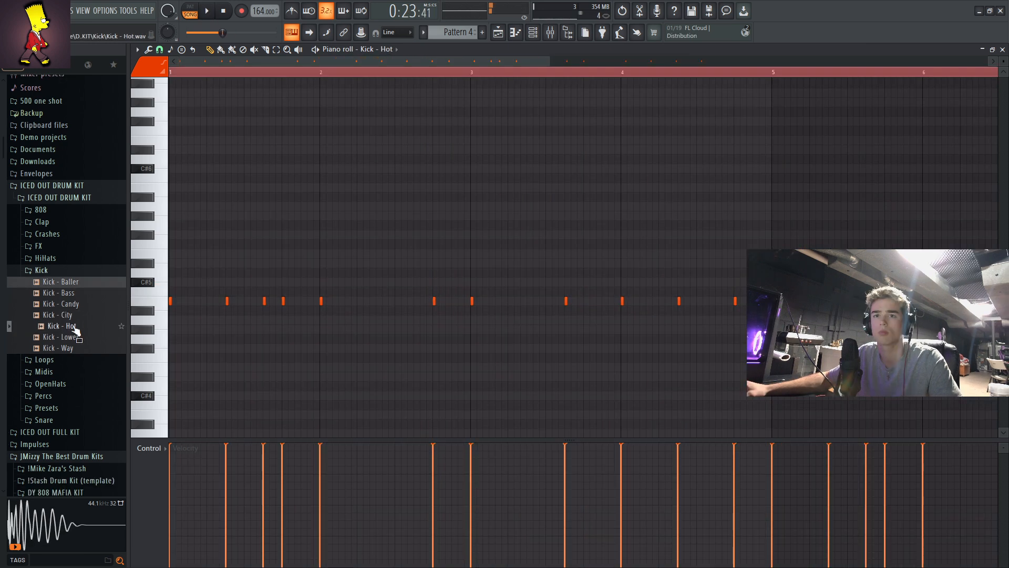
- Preview Kick - Hot, play the kick pattern, and lower the Kick - Hot channel's volume to about -8.7 dB in its sampler settings
click(74, 326)
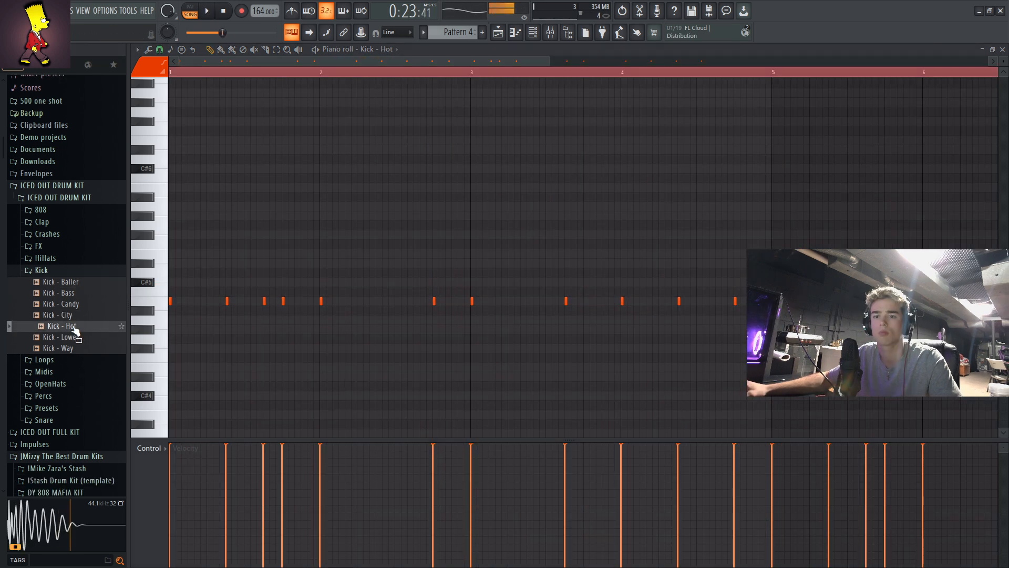
key(space)
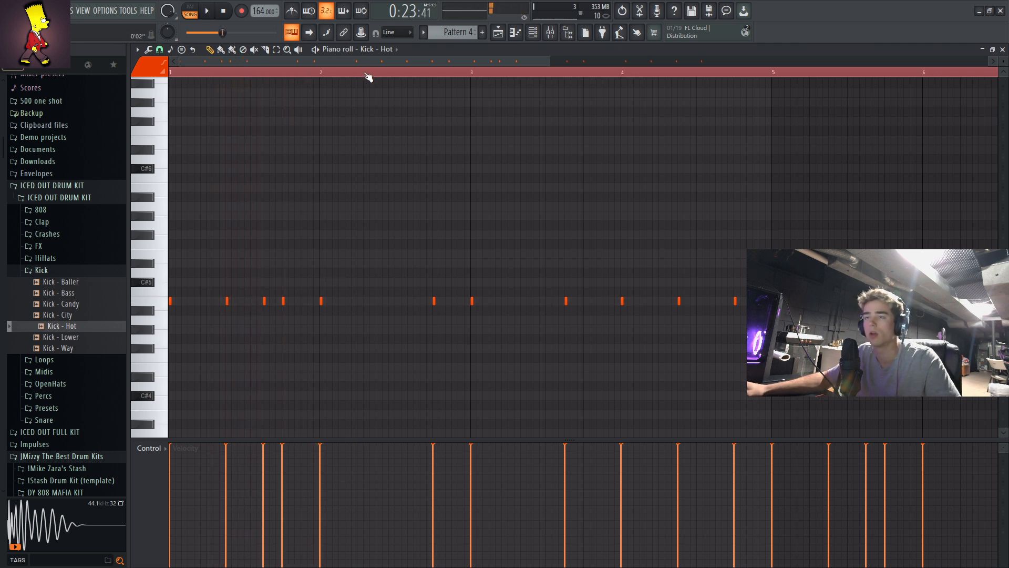
scroll(368, 73, down, 2)
right_click(390, 52)
key(space)
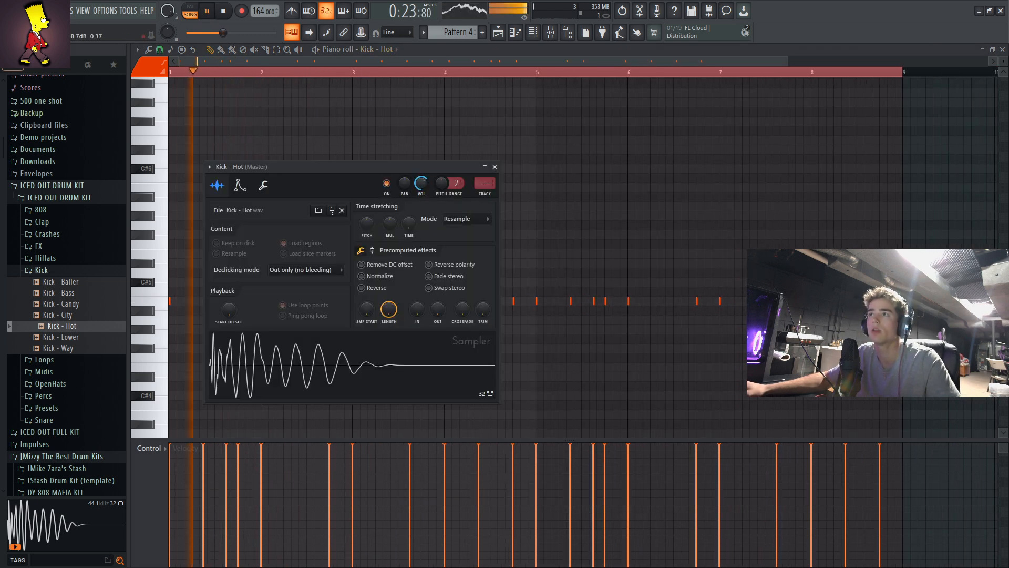
click(494, 168)
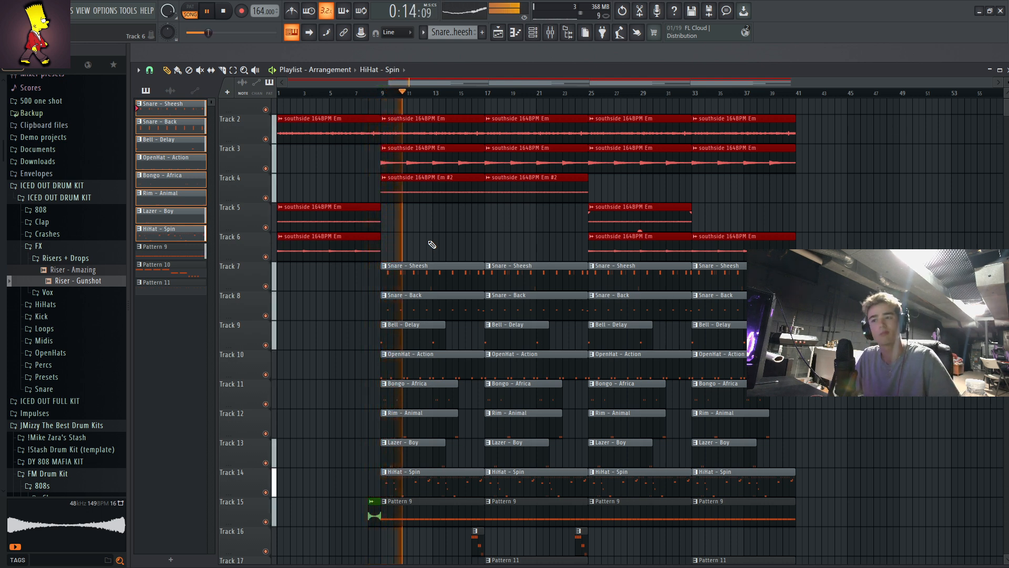
scroll(640, 289, down, 2)
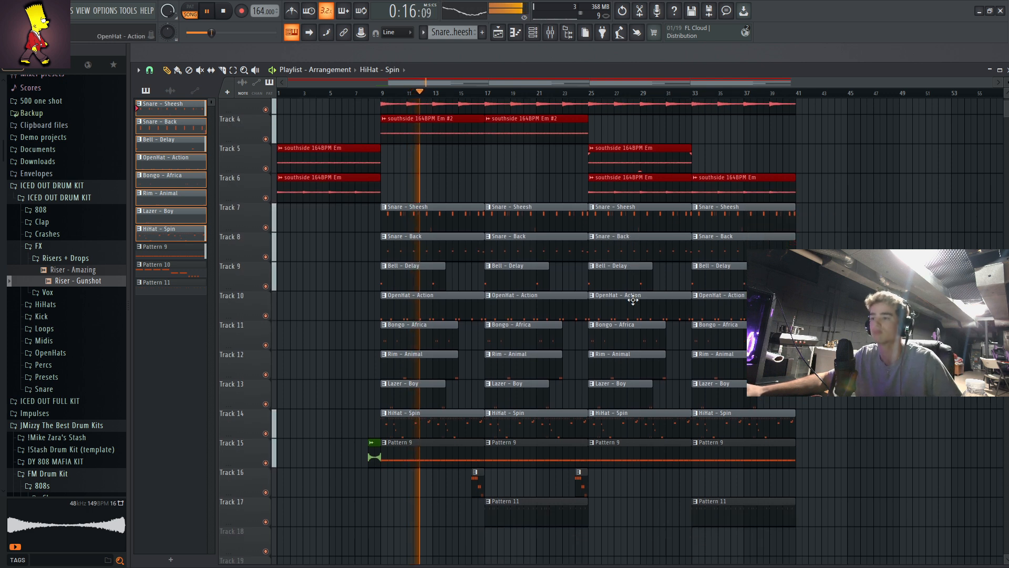